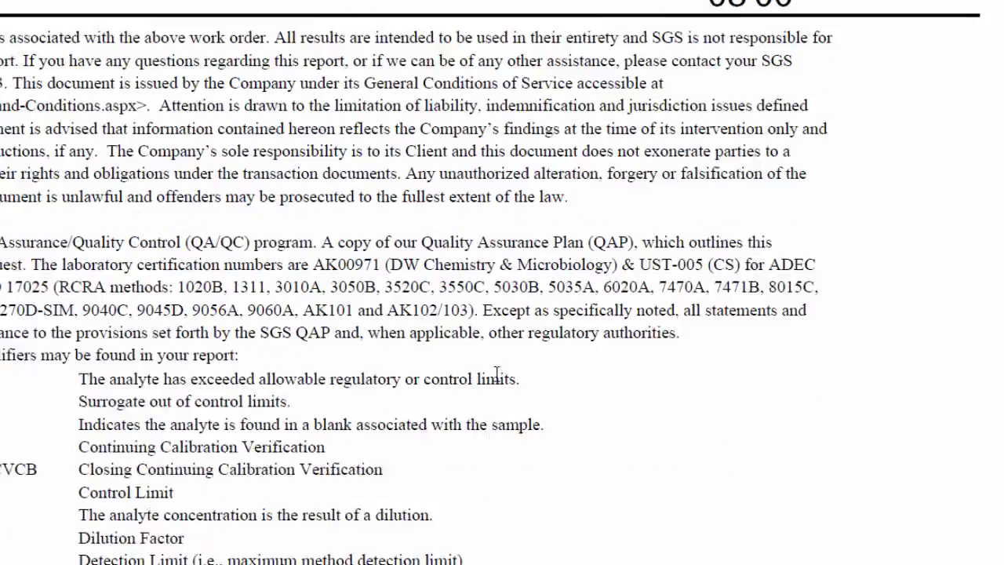
# Scroll through the report's qualifier definitions list.
pyautogui.scroll(-10, 611, 360)
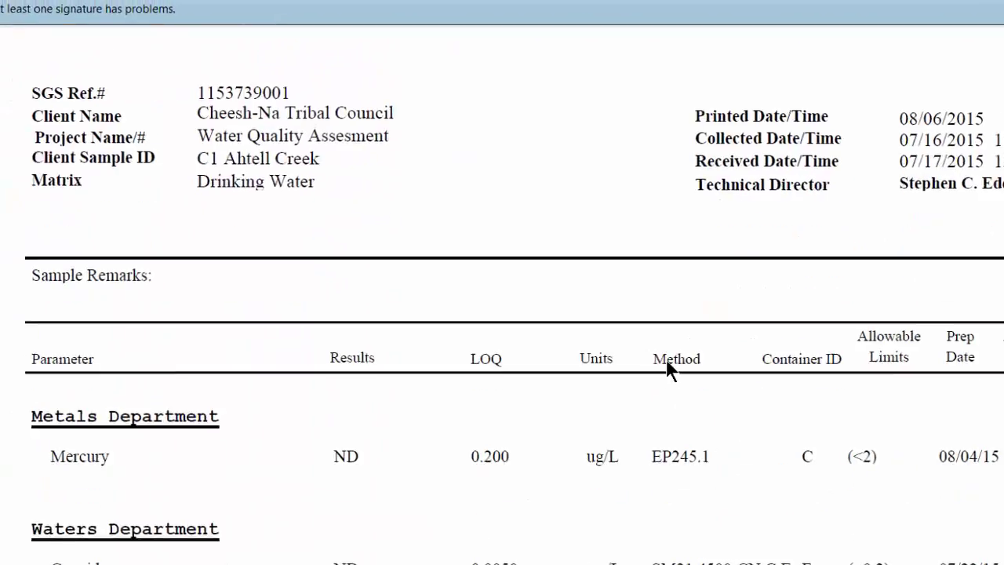
pyautogui.scroll(-3, 667, 364)
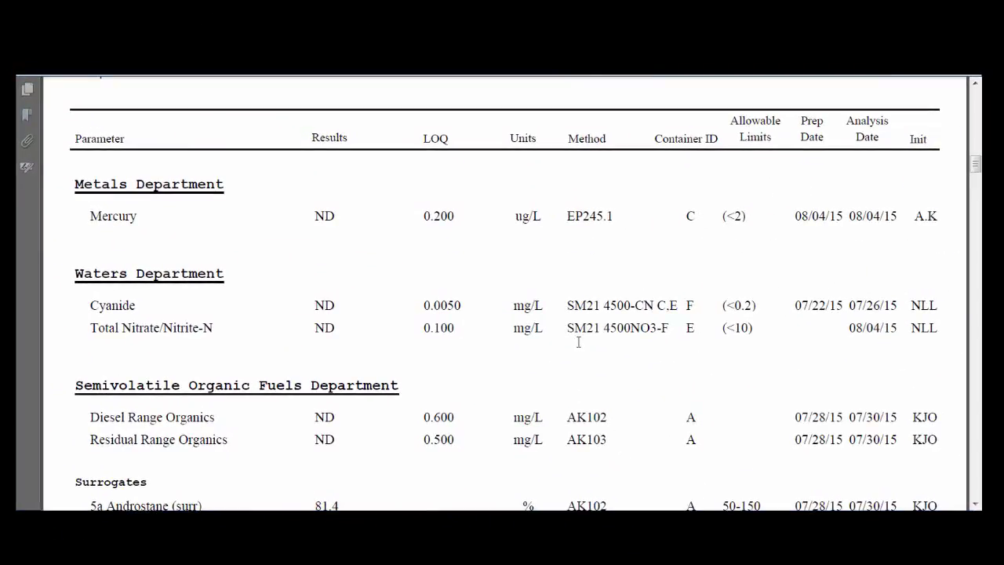
pyautogui.scroll(-5, 459, 306)
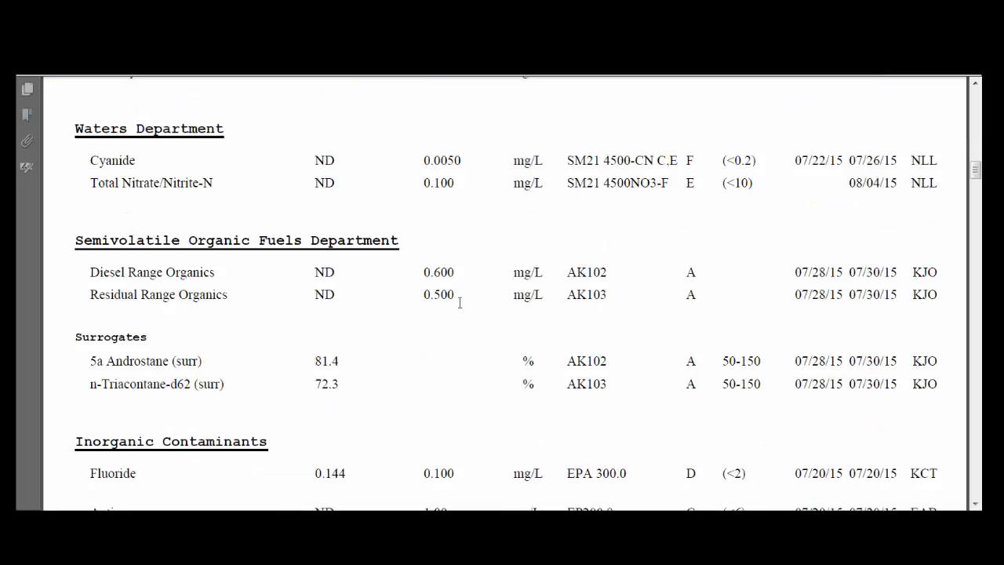
pyautogui.scroll(-7, 463, 291)
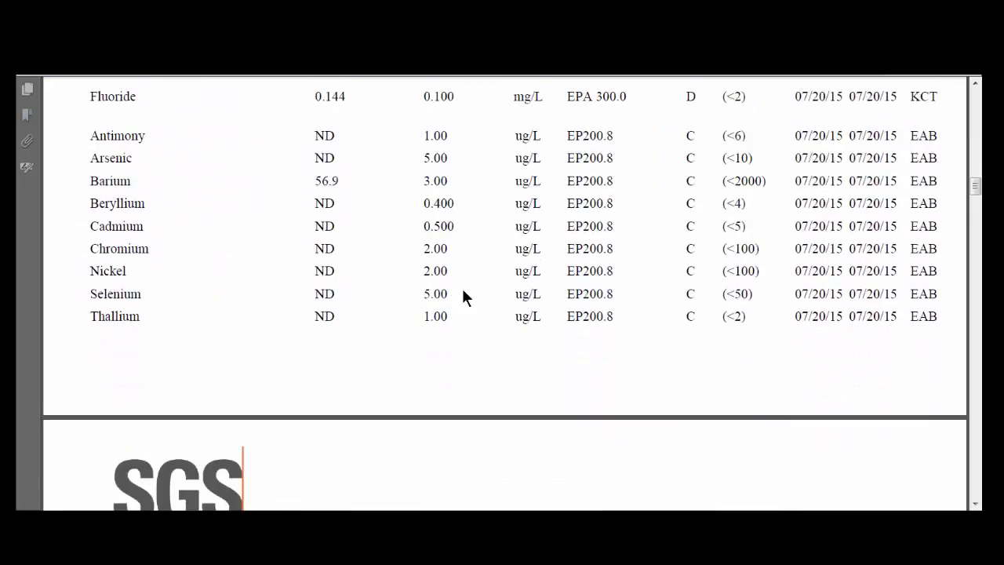
pyautogui.scroll(-5, 469, 297)
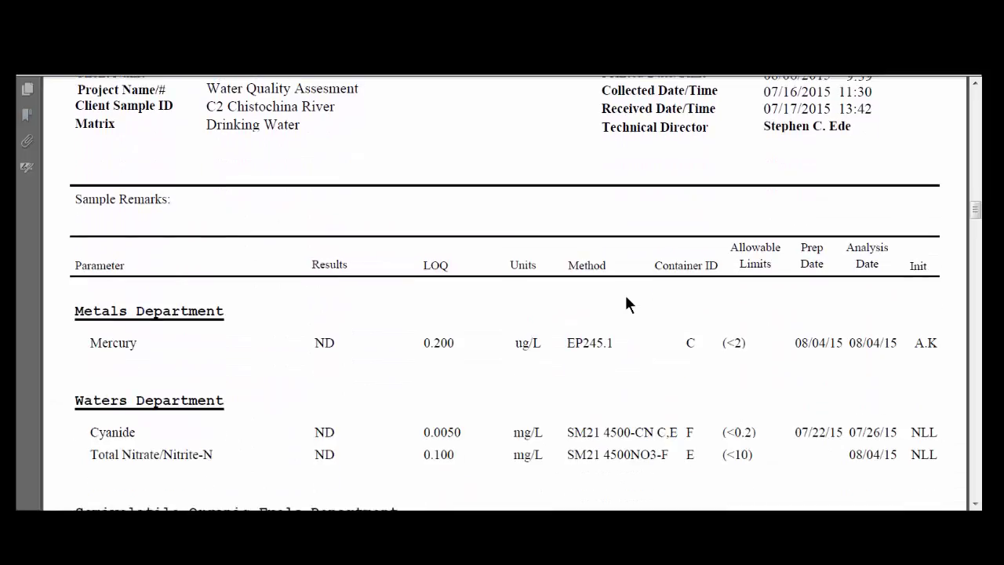
pyautogui.scroll(1, 626, 302)
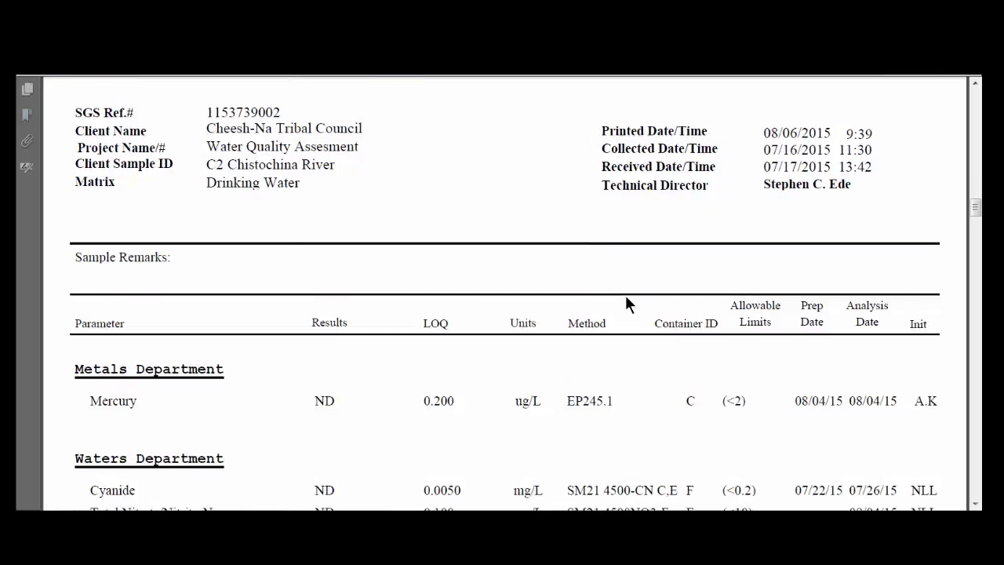
pyautogui.scroll(-1, 625, 295)
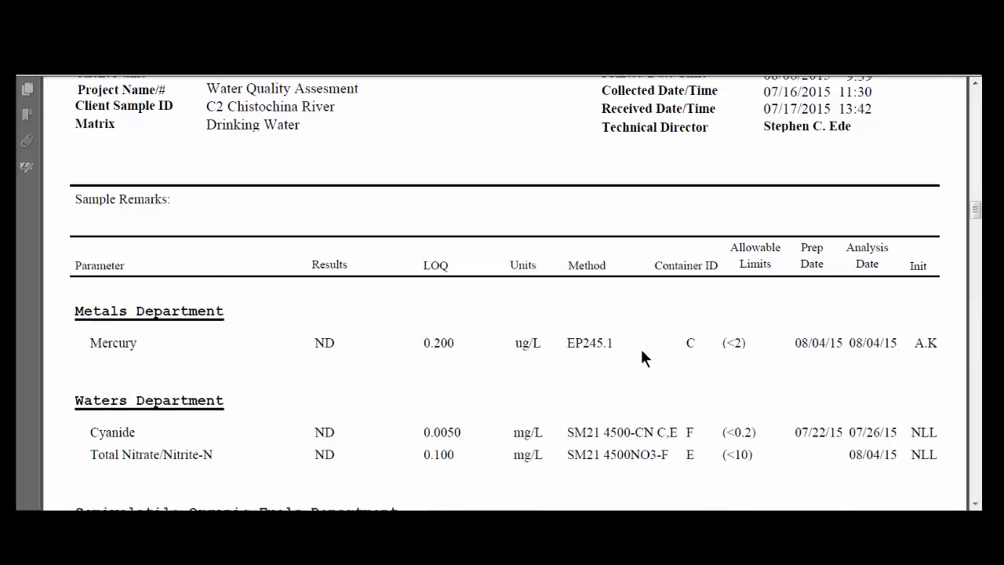
pyautogui.scroll(-1, 641, 347)
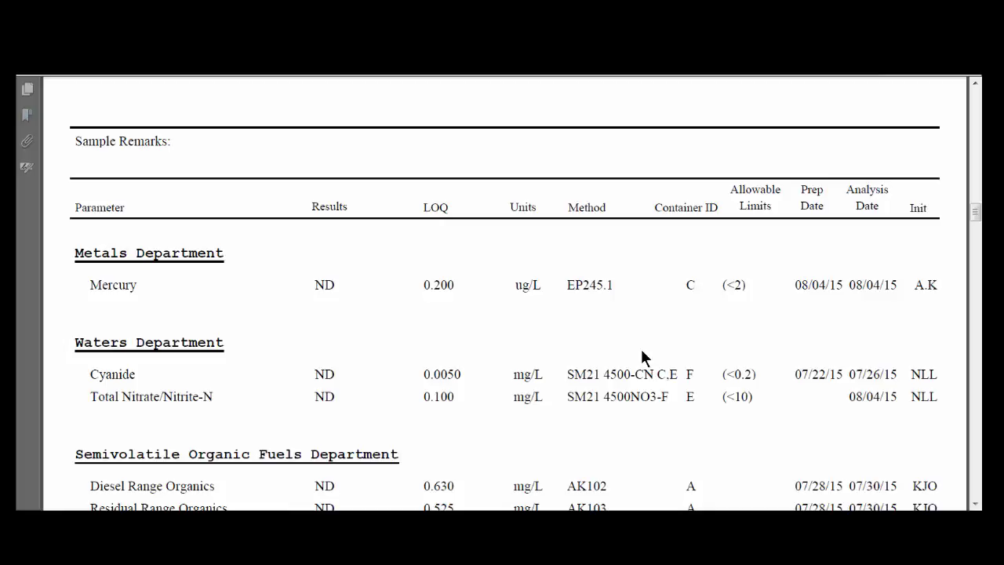
pyautogui.scroll(-3, 642, 352)
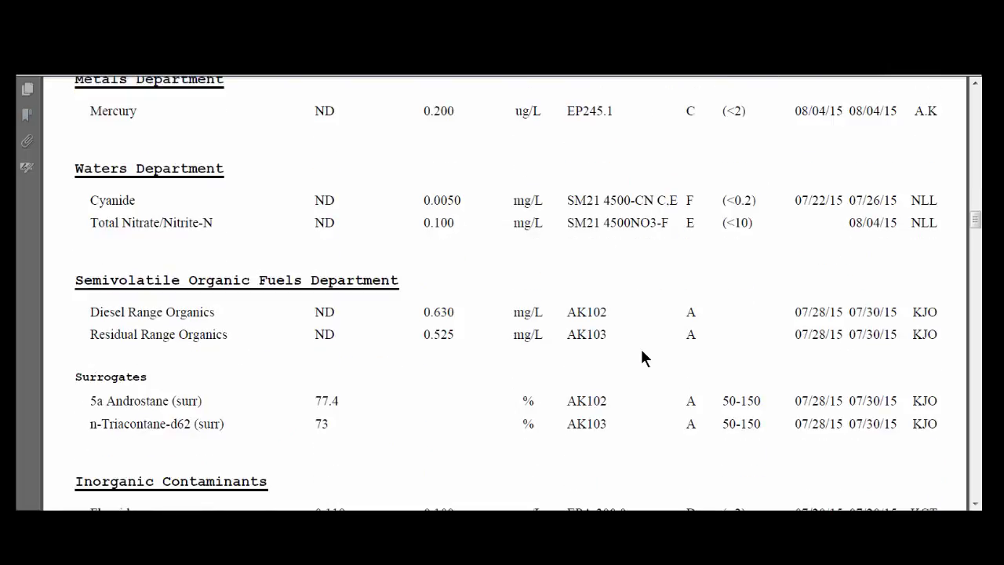
pyautogui.scroll(13, 641, 347)
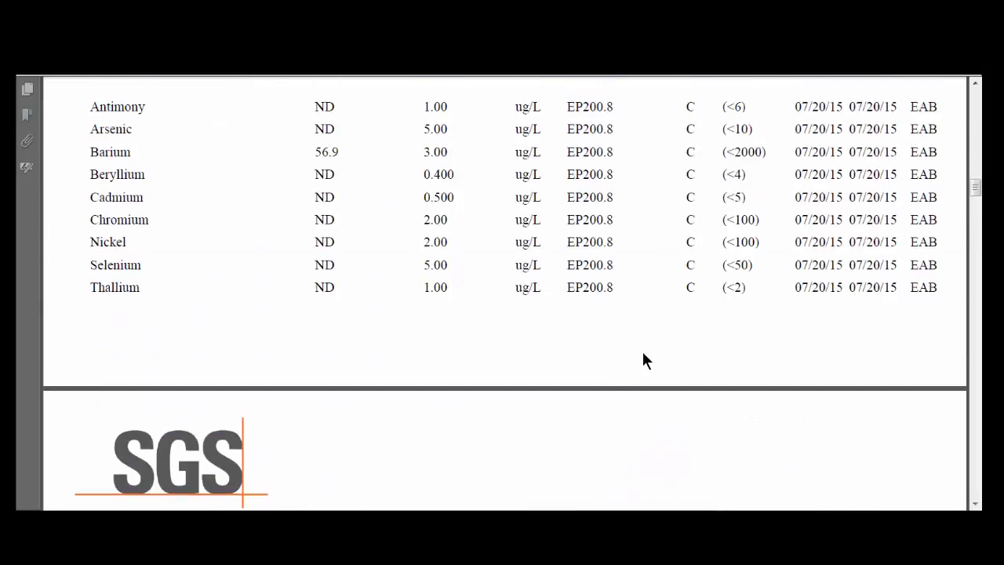
pyautogui.scroll(15, 643, 354)
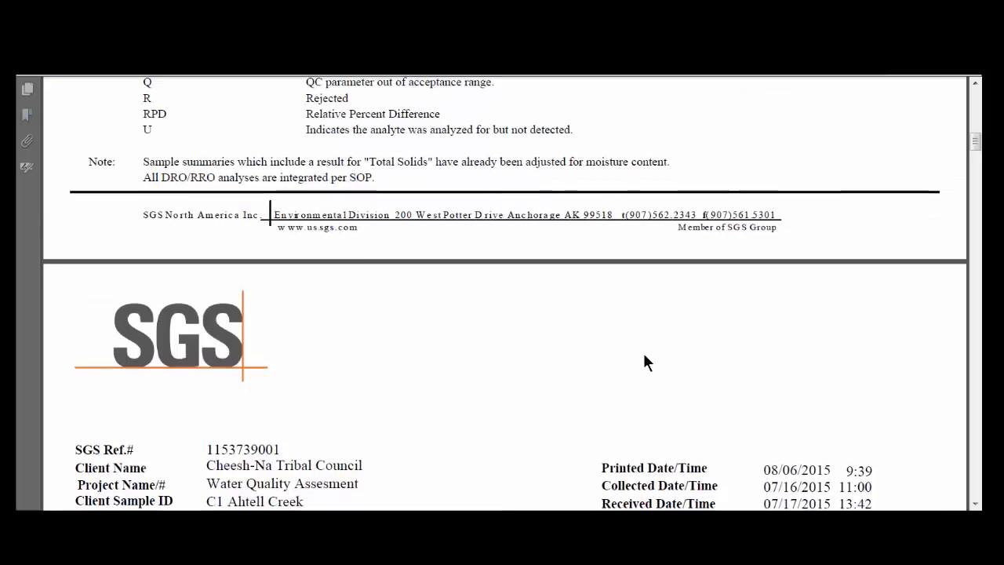
pyautogui.scroll(7, 643, 351)
pyautogui.scroll(1, 497, 290)
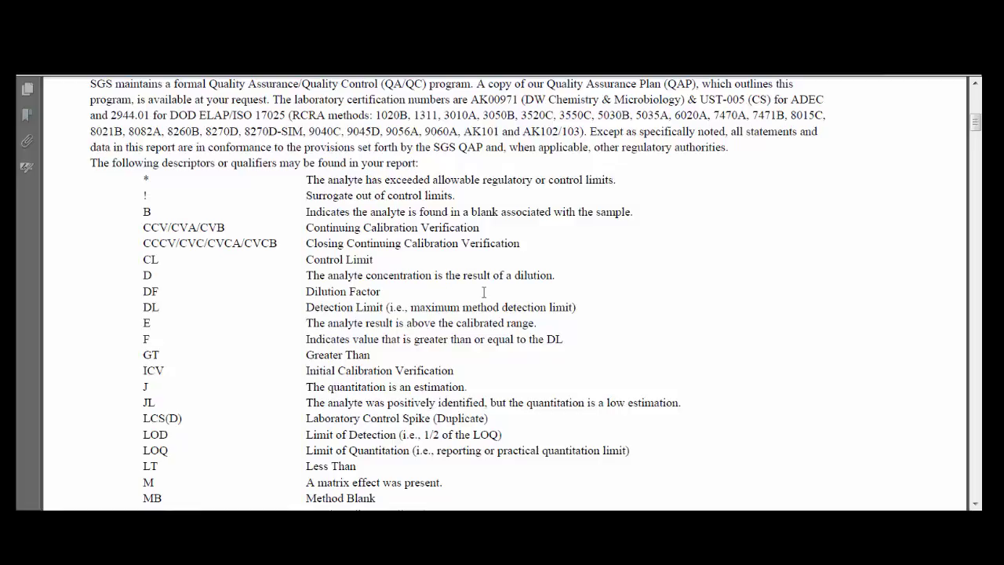
# Highlight the ND and Q qualifier definitions.
pyautogui.scroll(-2, 503, 293)
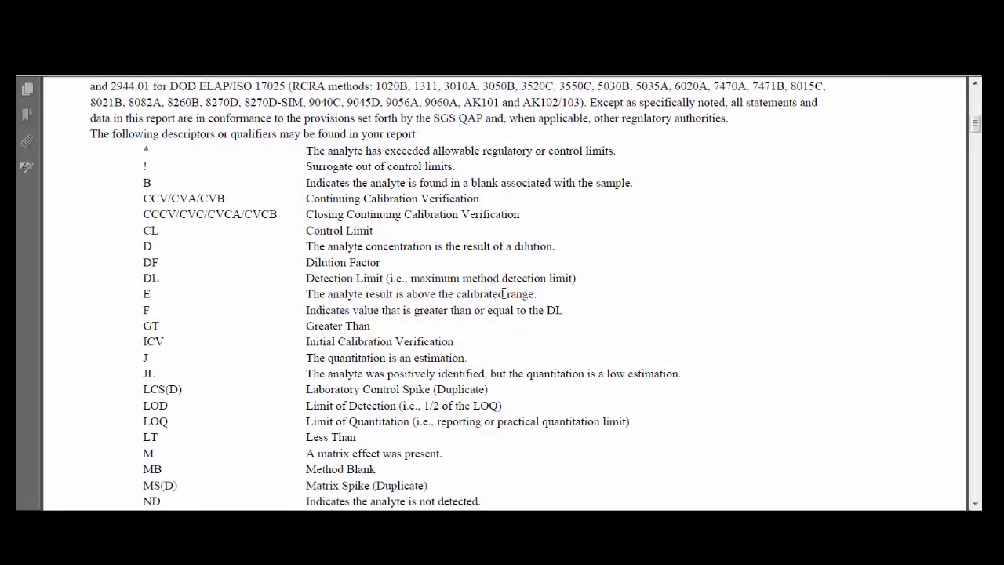
pyautogui.scroll(-2, 504, 293)
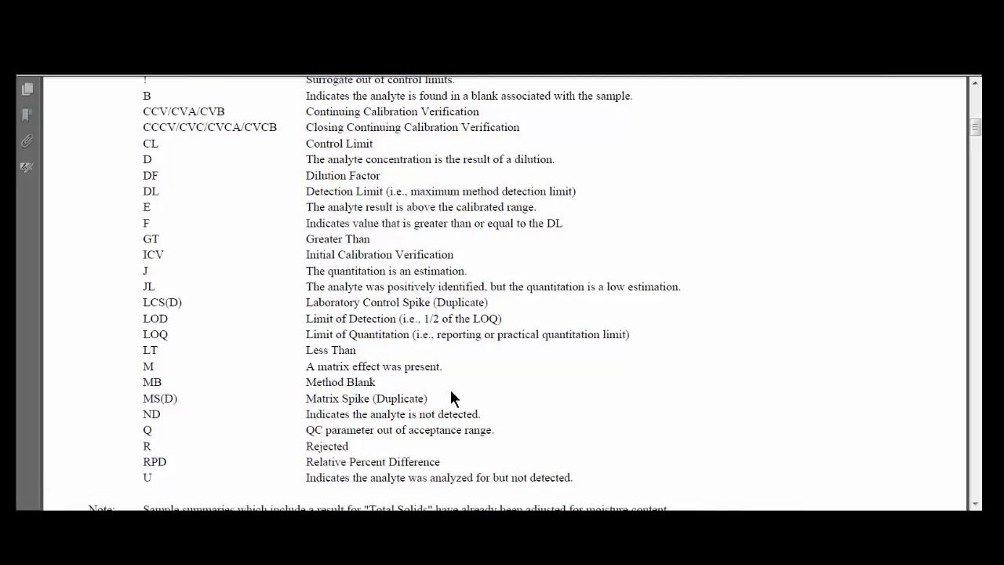
pyautogui.scroll(-10, 450, 392)
pyautogui.scroll(-5, 451, 391)
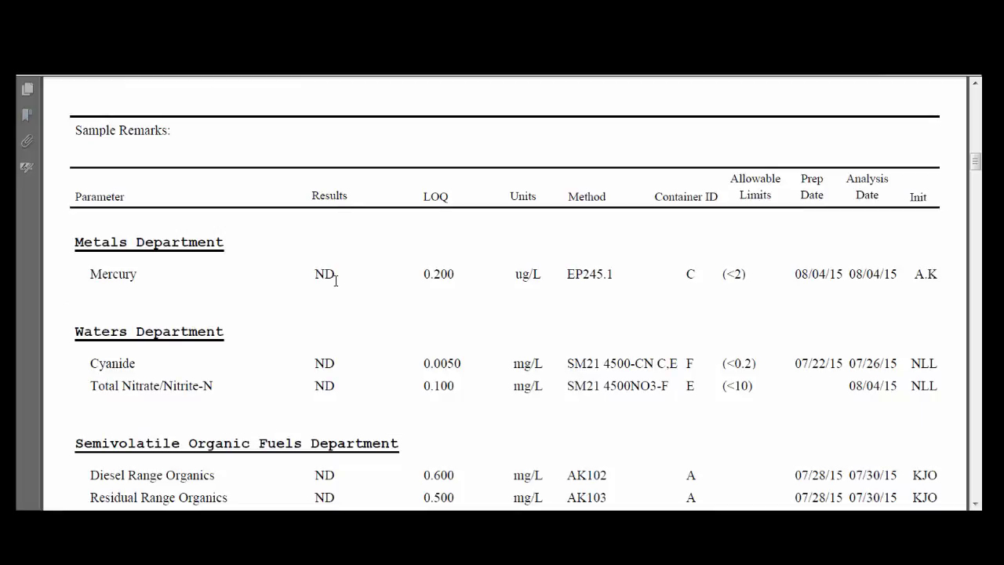
pyautogui.scroll(15, 336, 280)
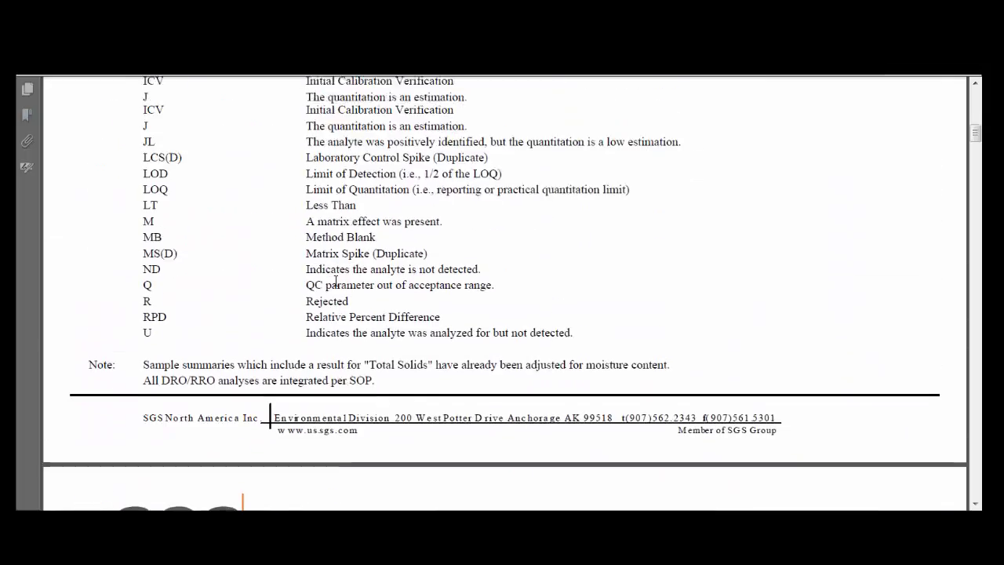
pyautogui.scroll(2, 336, 280)
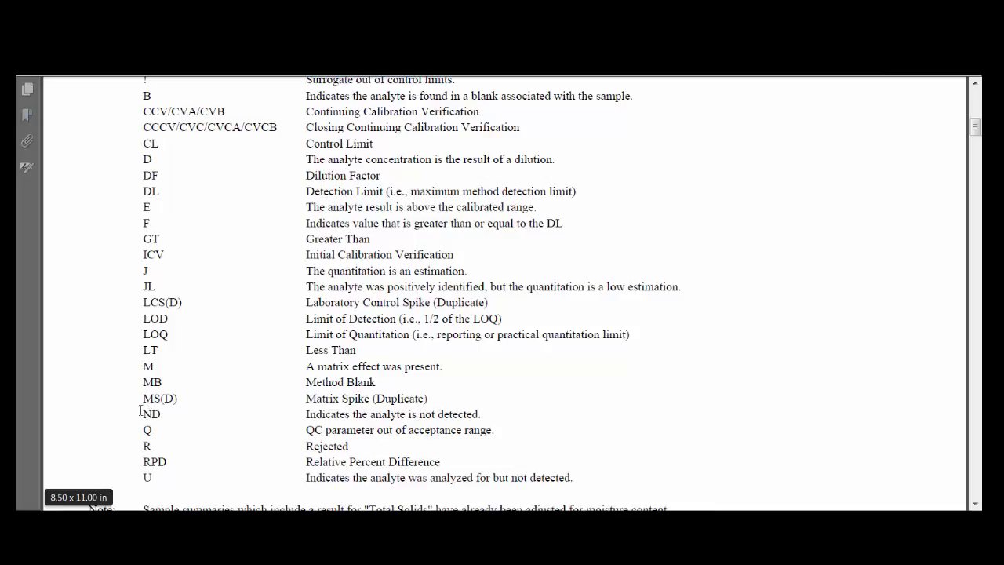
pyautogui.moveTo(140, 410); pyautogui.dragTo(488, 413)
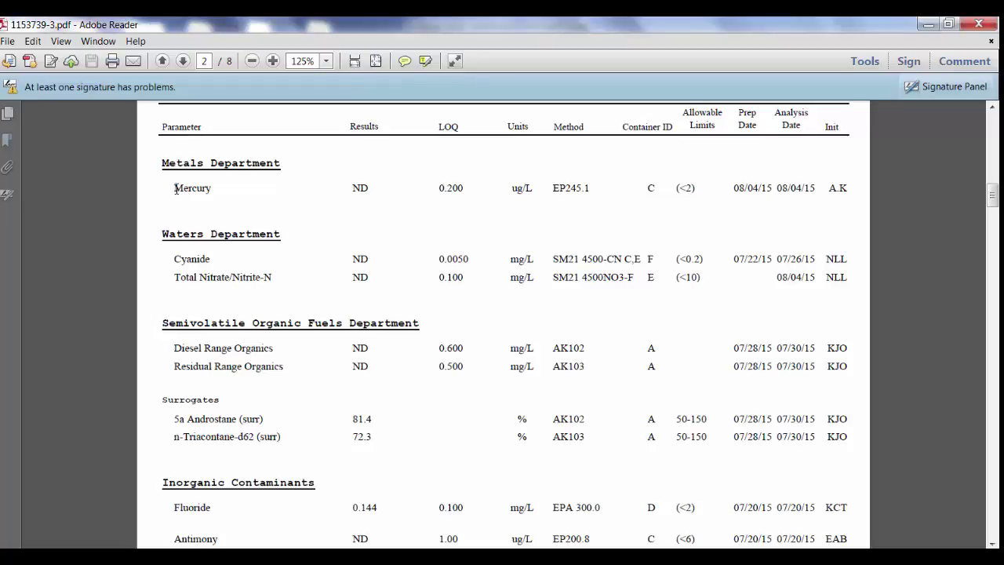
# Select 'Mercury' in the results table, then set the report aside to show the Gakona_AK folder.
pyautogui.moveTo(173, 188); pyautogui.dragTo(213, 188)
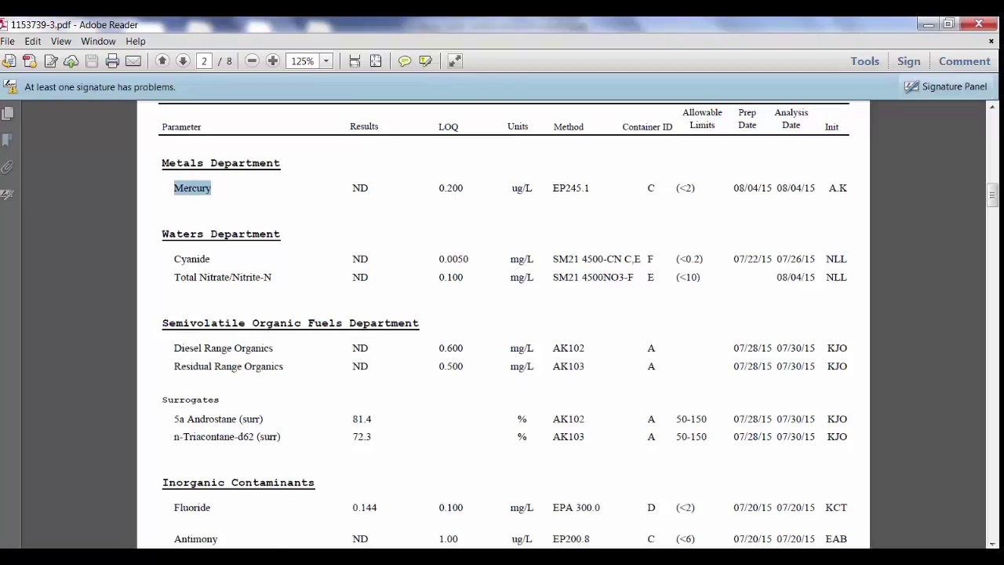
pyautogui.hotkey('alt', 'F4')
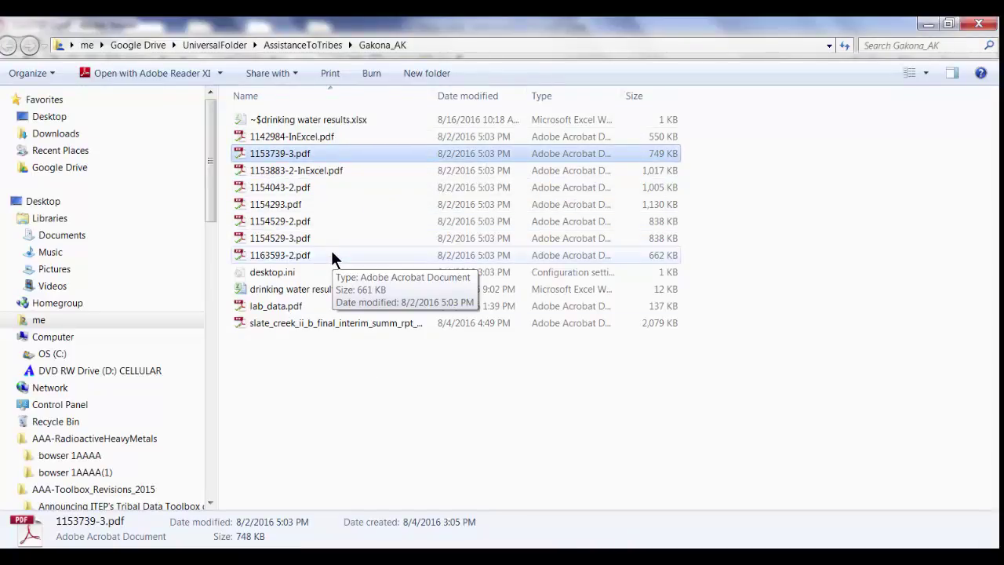
# Switch back to the 1153739-3.pdf report in Adobe Reader.
pyautogui.hotkey('alt', 'Tab')
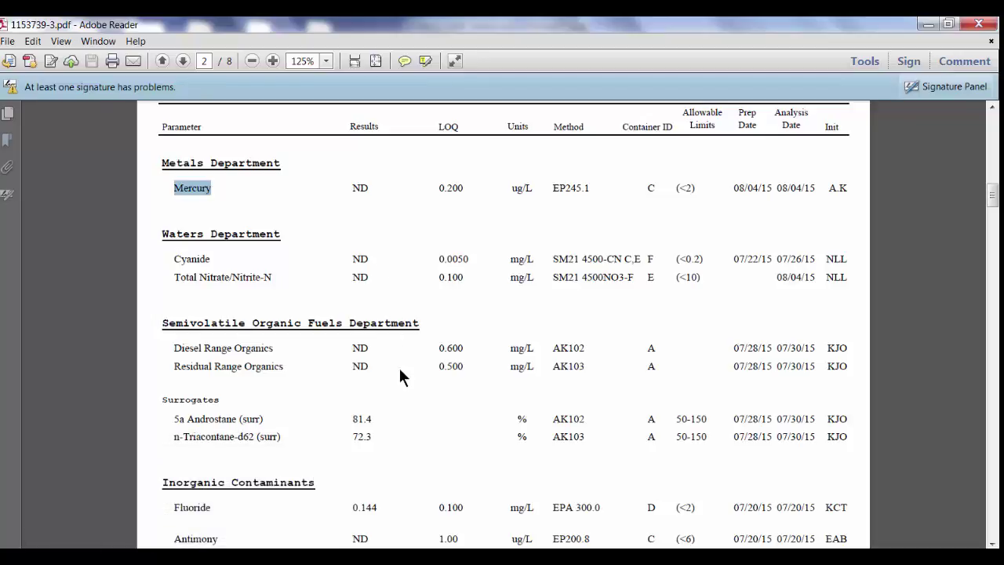
# Scroll back up to page 1's qualifier definitions, including LOD and LOQ.
pyautogui.scroll(-3, 384, 437)
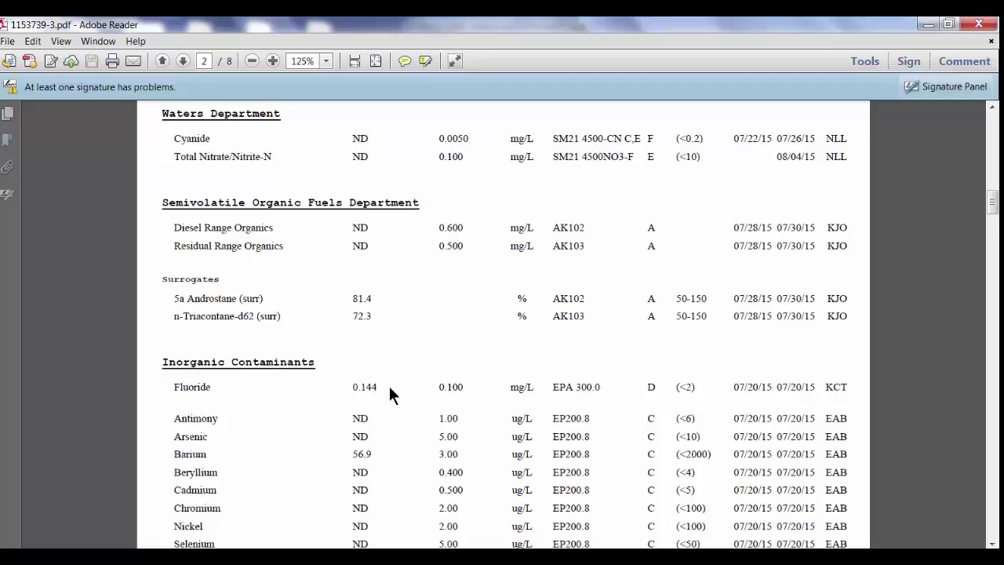
pyautogui.scroll(4, 390, 393)
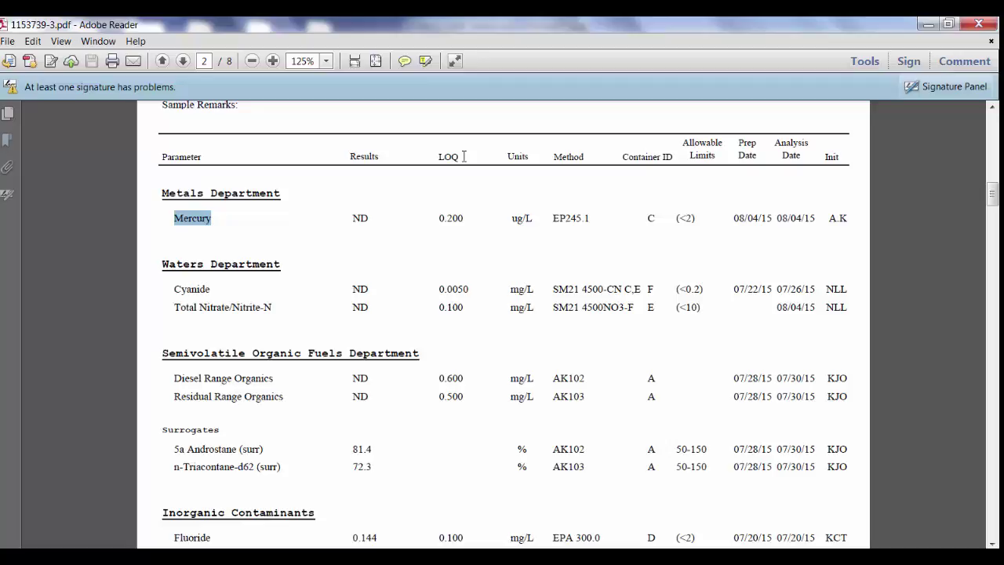
pyautogui.scroll(15, 464, 156)
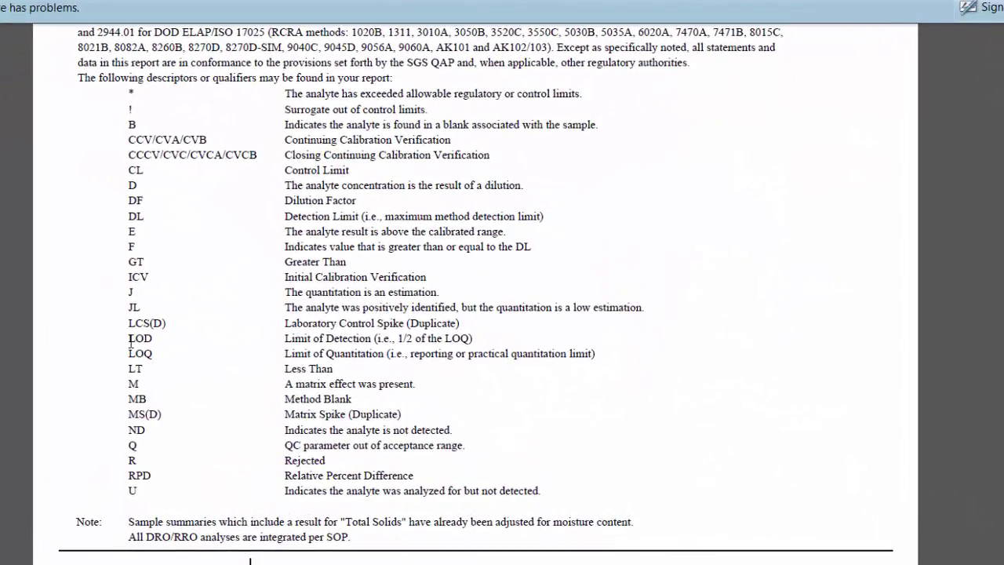
# Highlight the LOQ definition line, then return to the page 2 results table.
pyautogui.moveTo(128, 353); pyautogui.dragTo(612, 360)
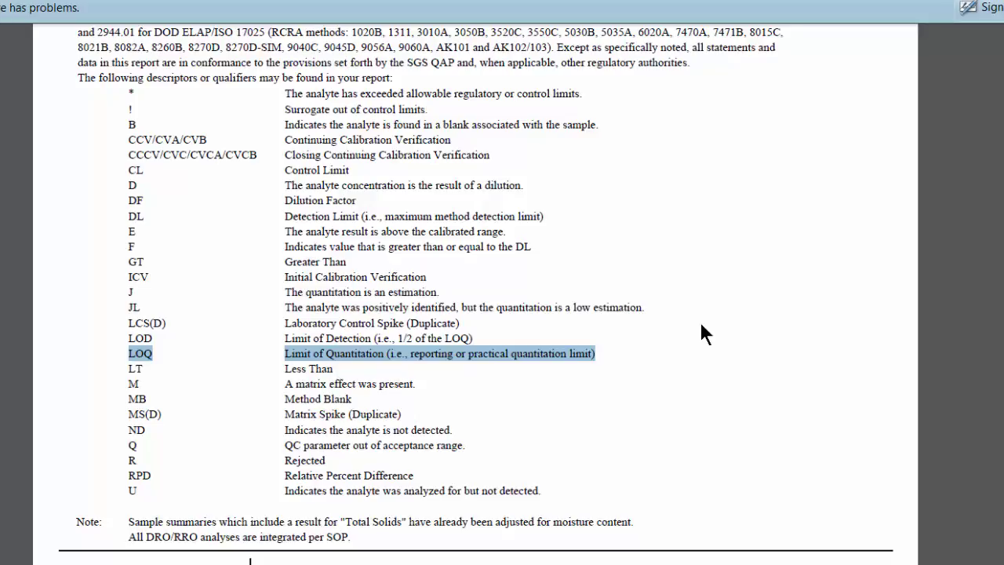
pyautogui.scroll(-10, 574, 428)
pyautogui.scroll(-3, 573, 425)
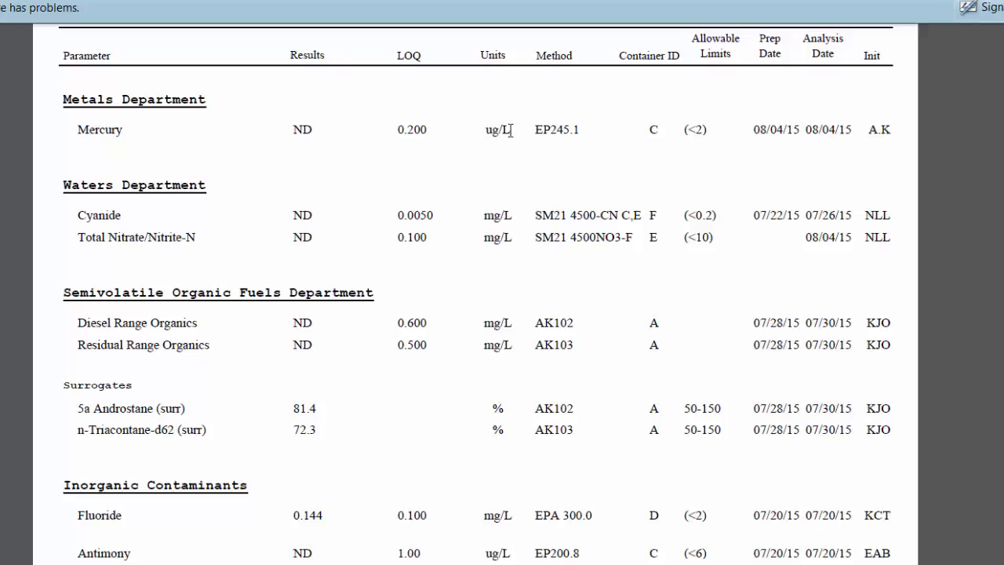
# Select the Mercury row's unit ug/L, then its method EP245.1.
pyautogui.moveTo(513, 130); pyautogui.dragTo(487, 126)
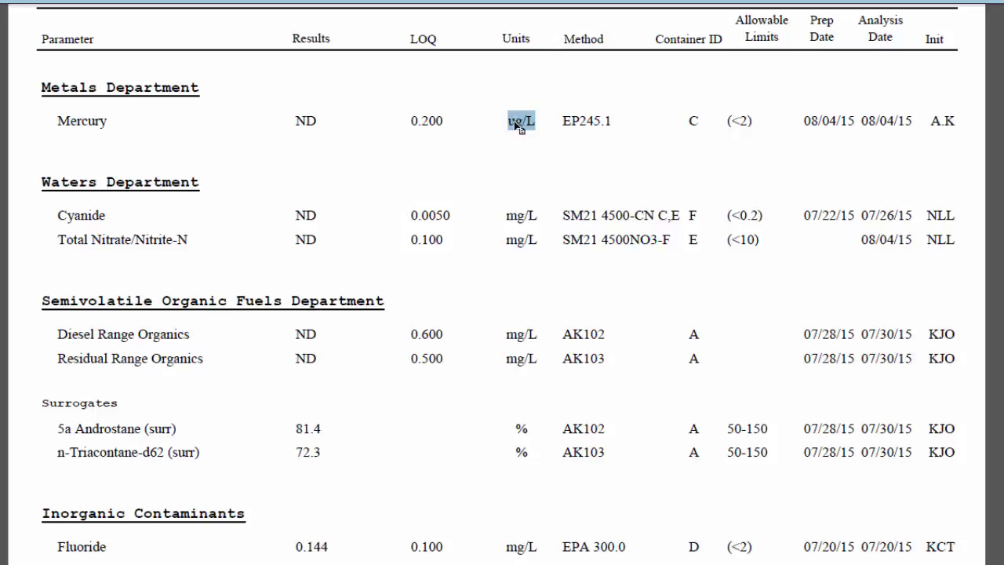
pyautogui.moveTo(518, 133); pyautogui.dragTo(527, 135)
pyautogui.moveTo(522, 122); pyautogui.dragTo(530, 132)
pyautogui.moveTo(531, 132); pyautogui.dragTo(612, 111)
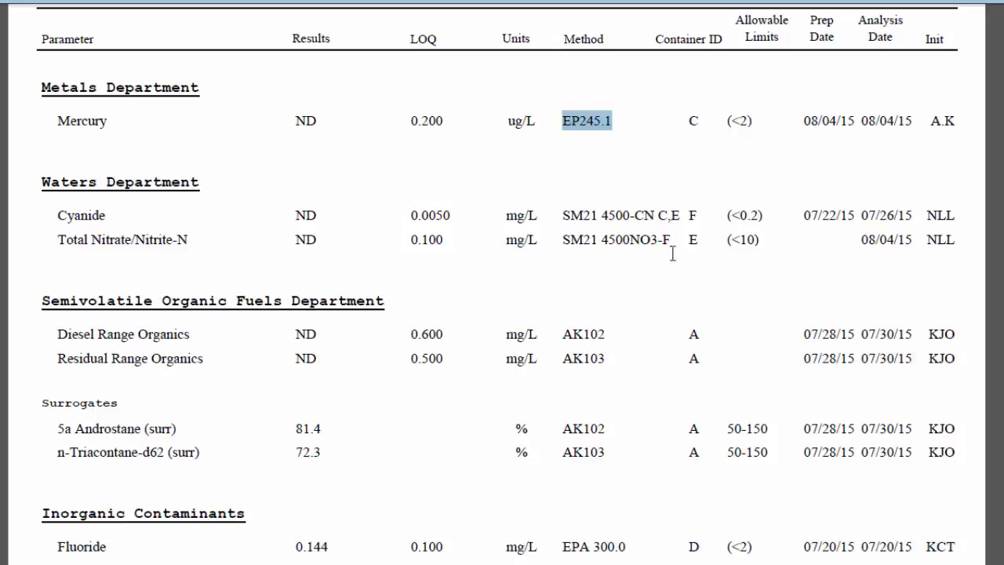
pyautogui.scroll(-1, 485, 278)
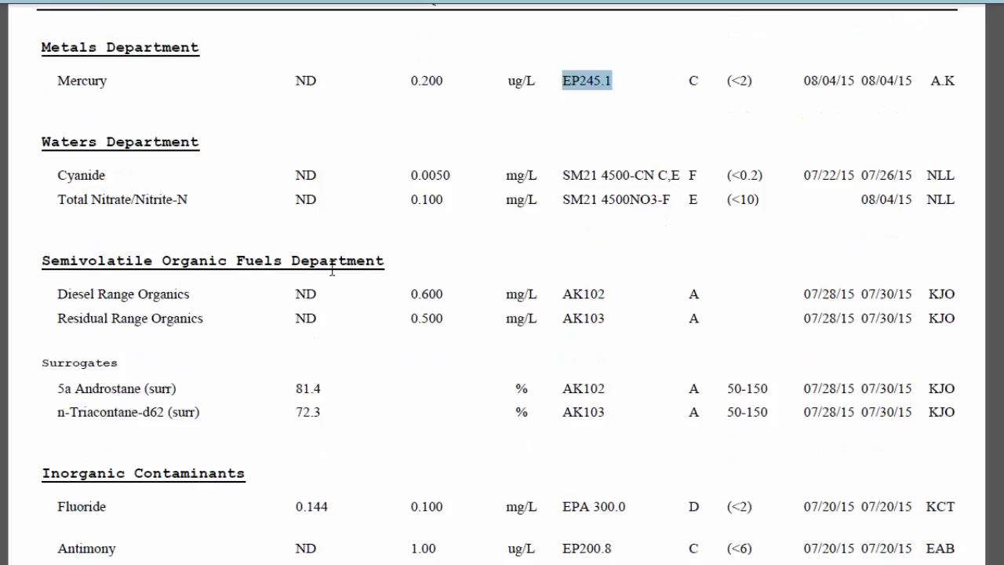
pyautogui.scroll(-1, 333, 275)
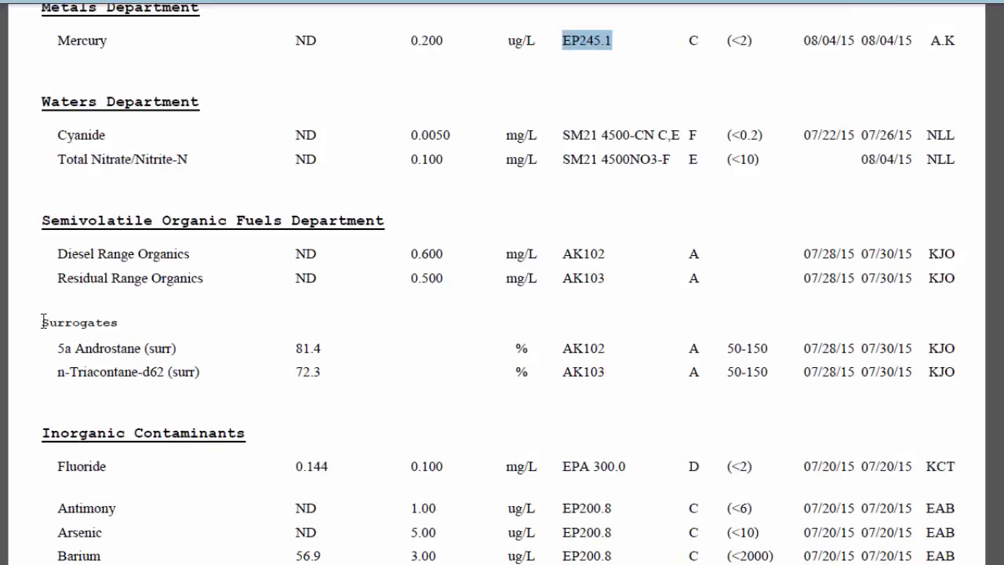
pyautogui.moveTo(44, 322); pyautogui.dragTo(118, 322)
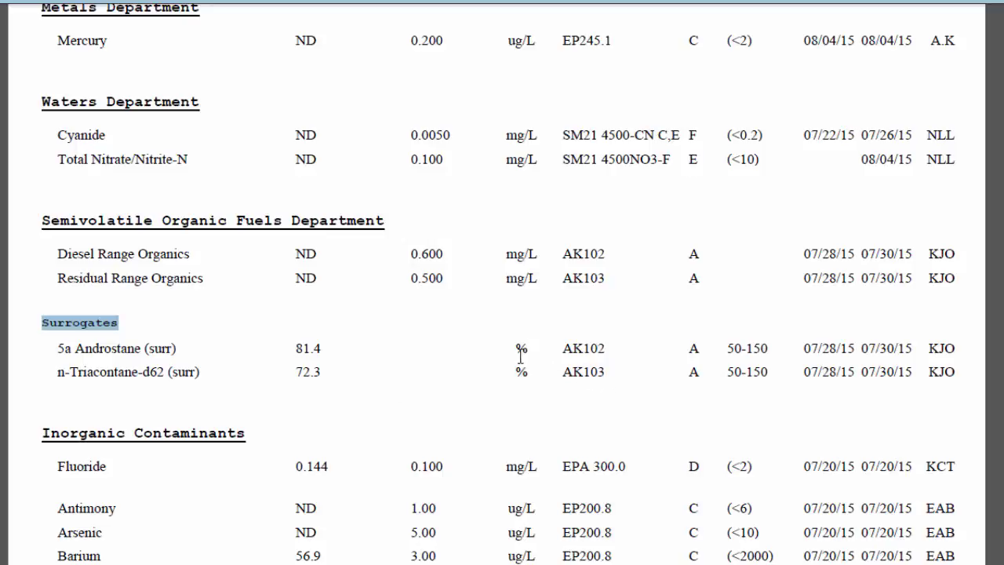
pyautogui.doubleClick(329, 347)
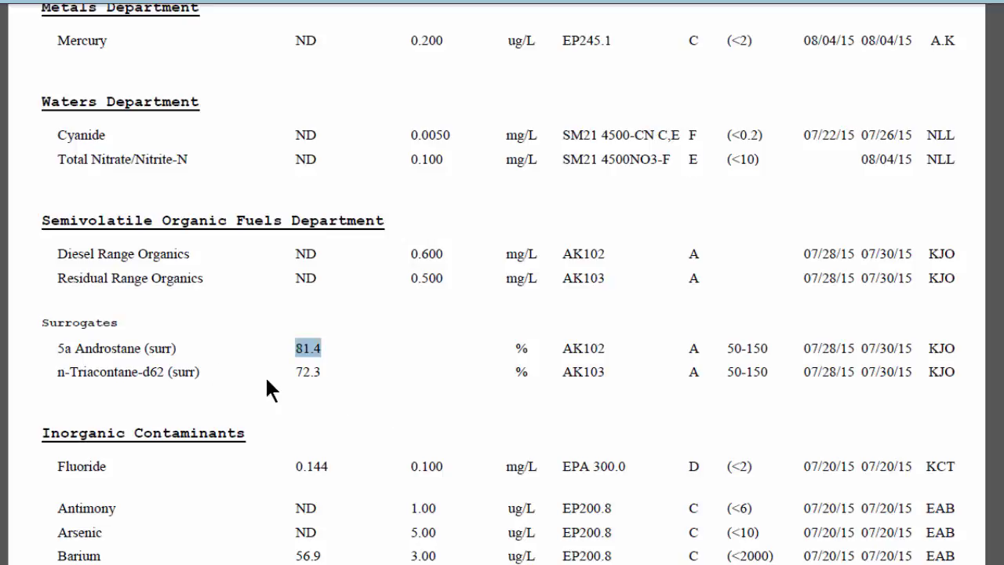
pyautogui.click(325, 372)
# Scroll the report up to the C1 header, then down to the C2 Chistochina River page.
pyautogui.scroll(-3, 330, 373)
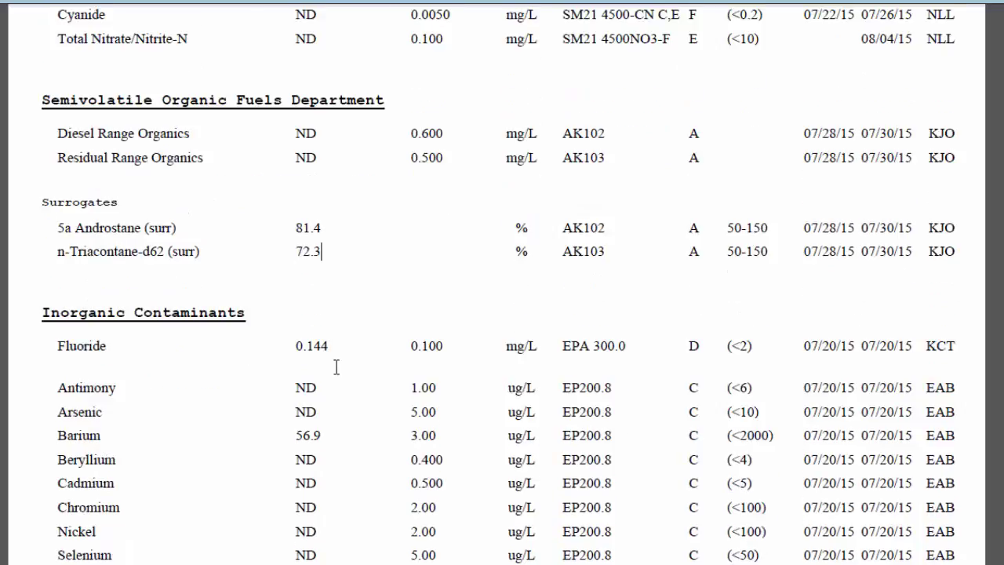
pyautogui.scroll(-1, 336, 367)
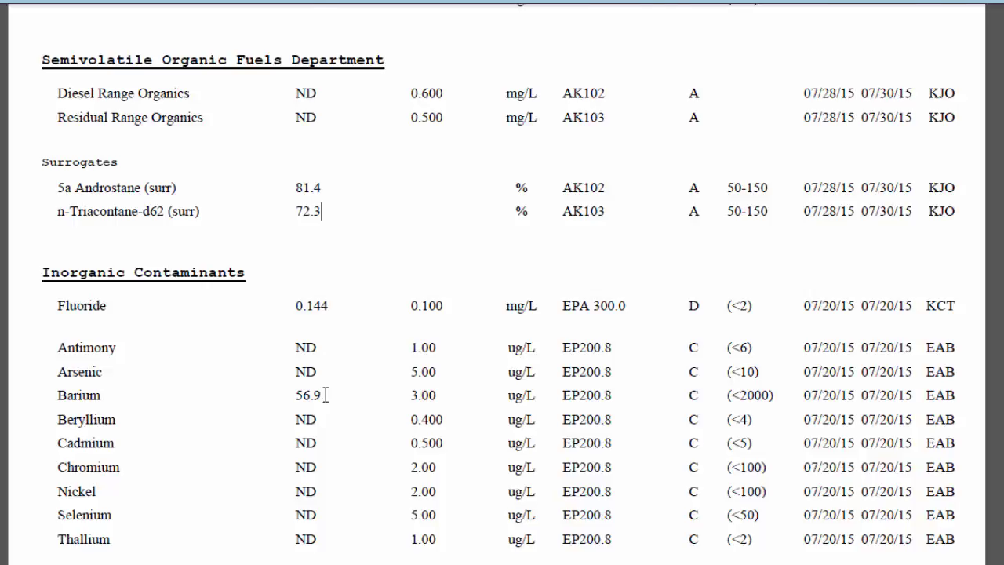
pyautogui.scroll(5, 325, 395)
pyautogui.scroll(2, 325, 396)
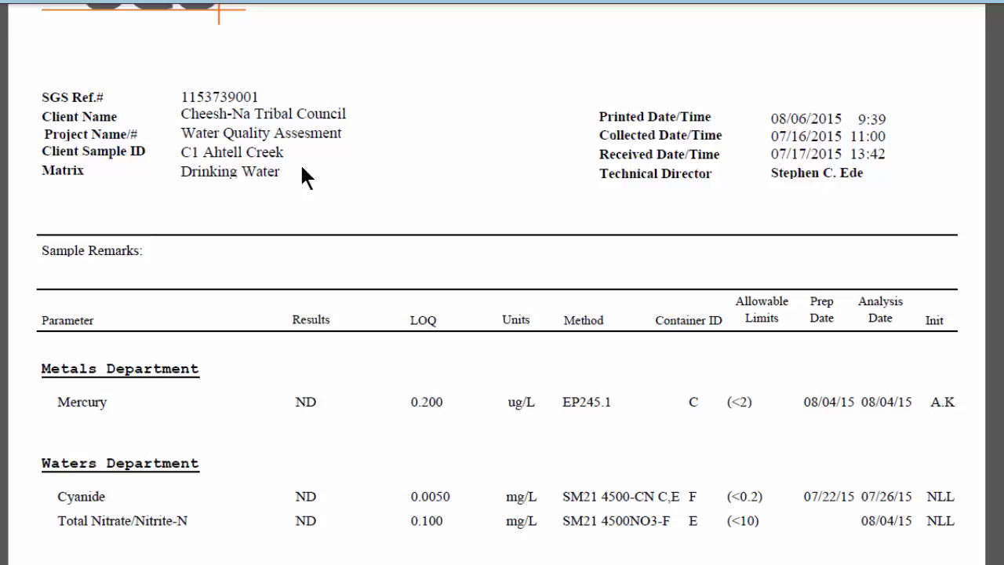
pyautogui.scroll(-13, 450, 381)
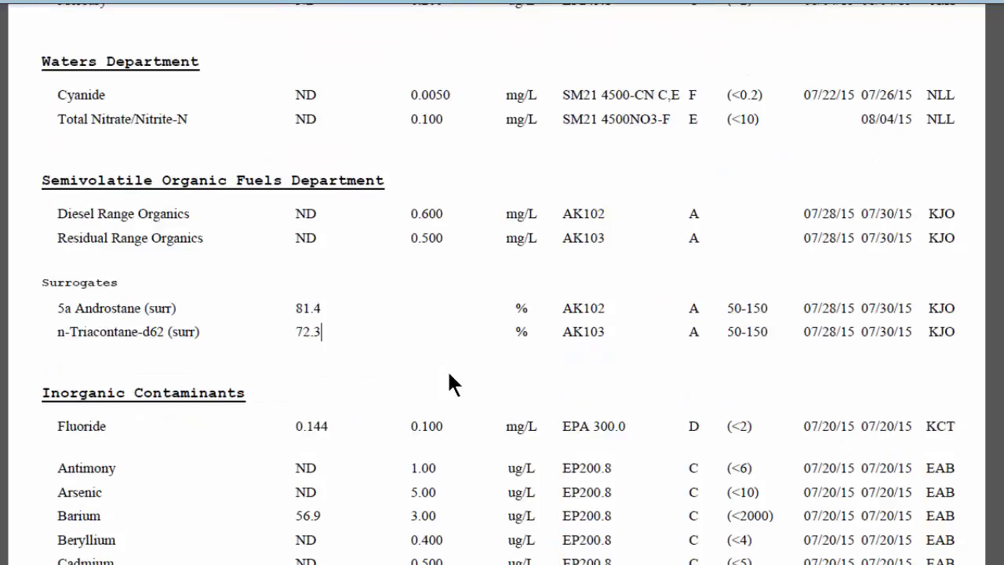
pyautogui.scroll(-5, 450, 381)
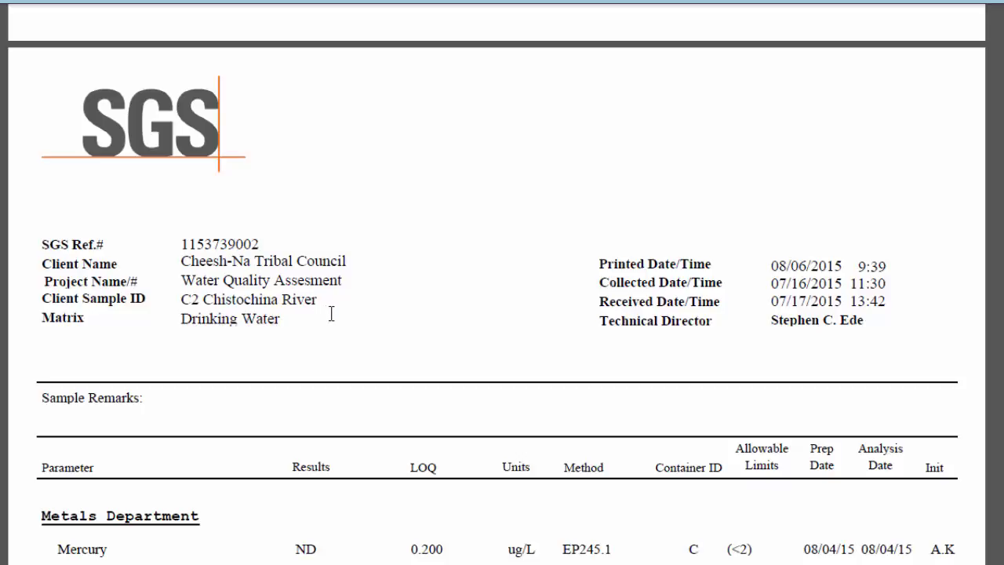
pyautogui.scroll(-3, 332, 314)
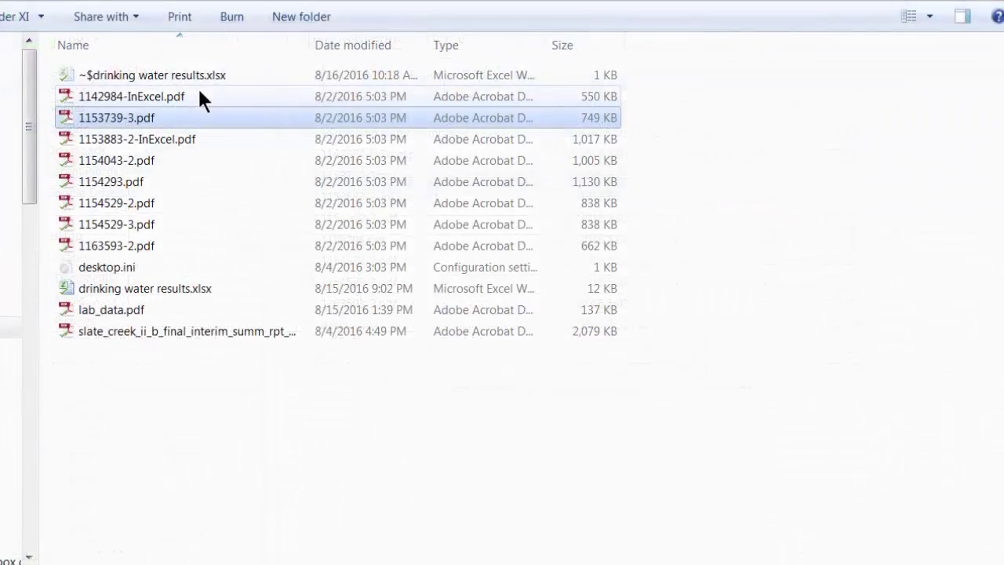
# Open the 1153739-3.pdf lab report from the Gakona_AK folder.
pyautogui.click(199, 89)
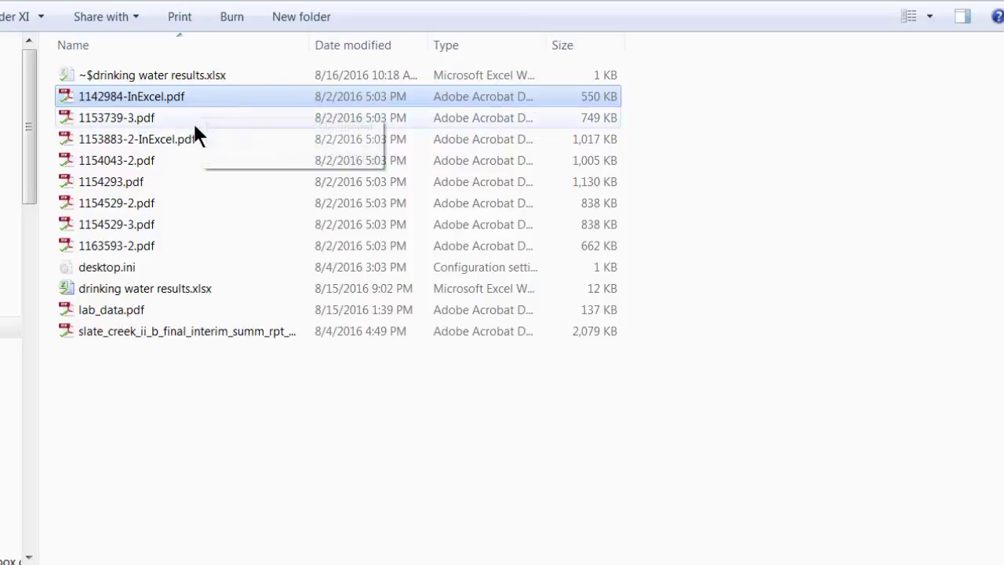
pyautogui.doubleClick(189, 112)
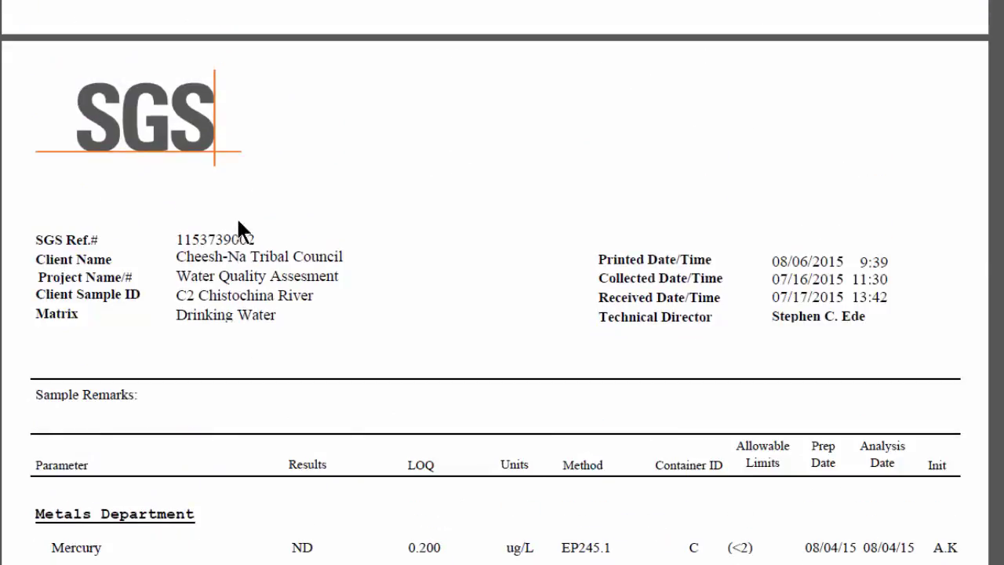
pyautogui.scroll(20, 238, 221)
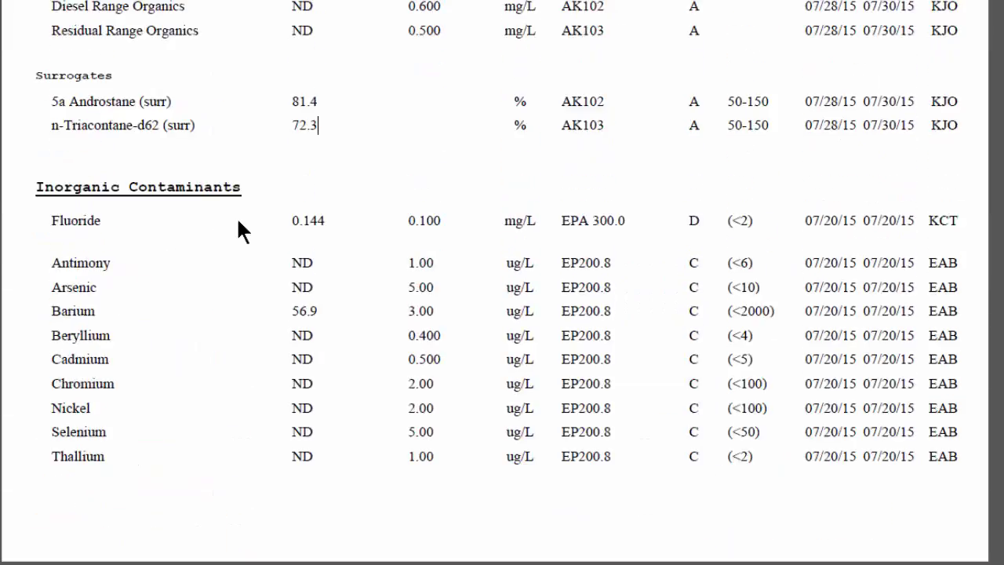
pyautogui.scroll(5, 238, 222)
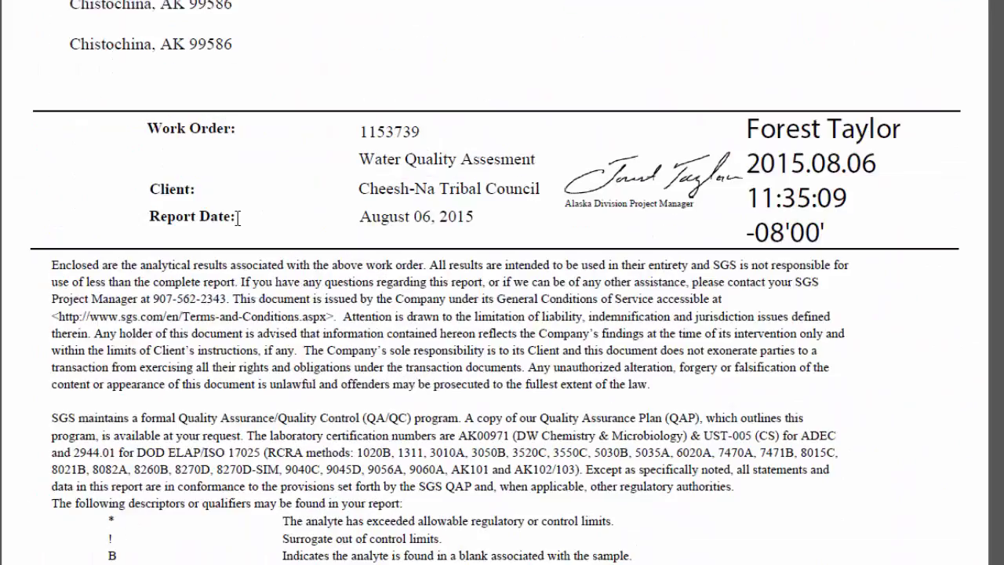
# Scroll to the Inorganic Contaminants table and select mg/L in the Fluoride row.
pyautogui.scroll(-8, 236, 220)
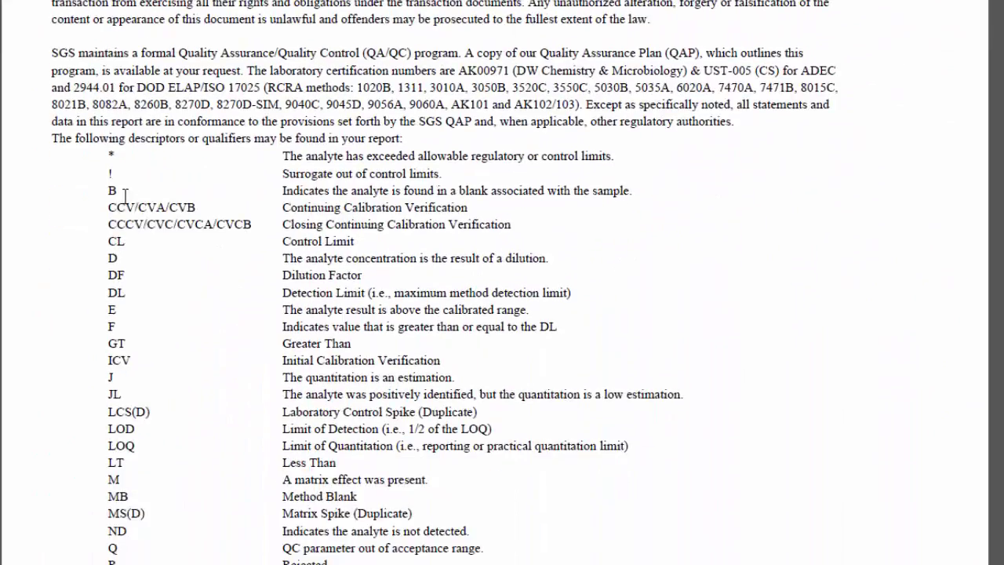
pyautogui.scroll(-3, 126, 193)
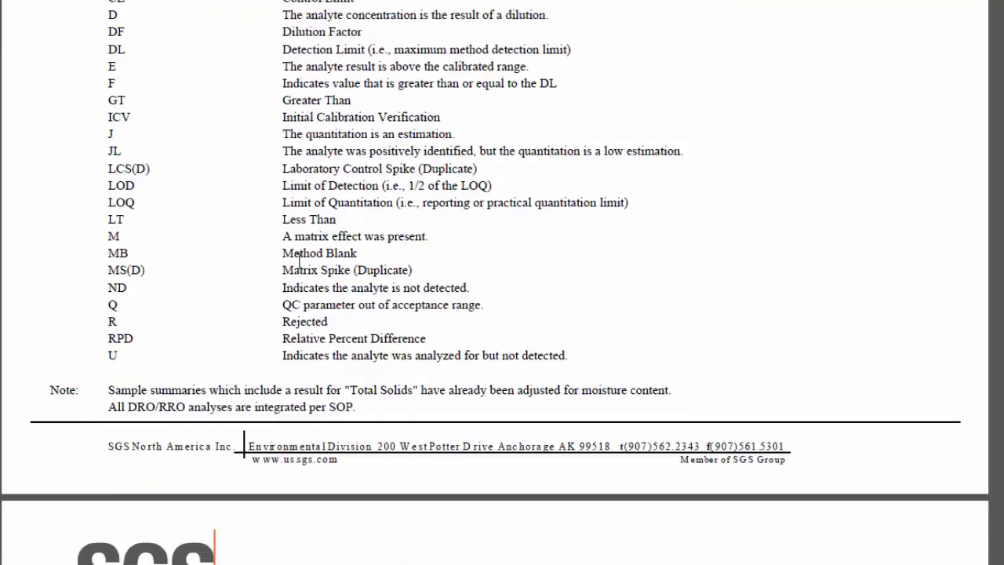
pyautogui.scroll(-5, 333, 306)
pyautogui.scroll(-3, 337, 311)
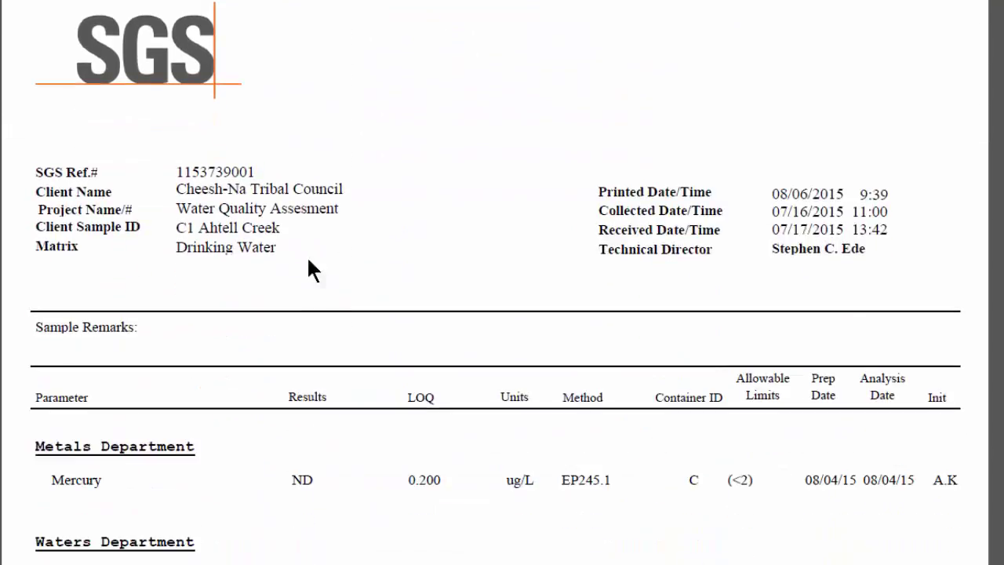
pyautogui.scroll(-3, 369, 278)
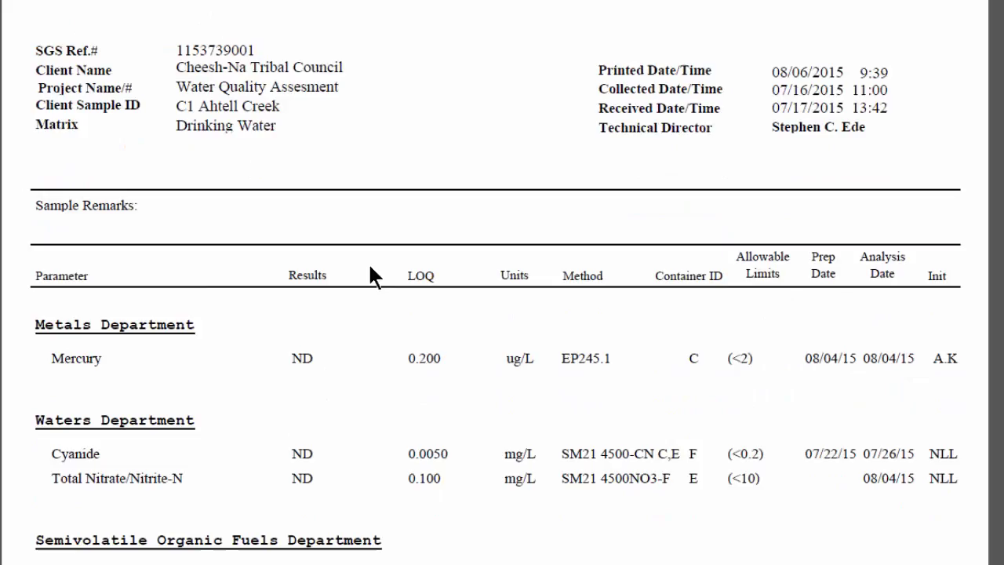
pyautogui.scroll(-2, 370, 278)
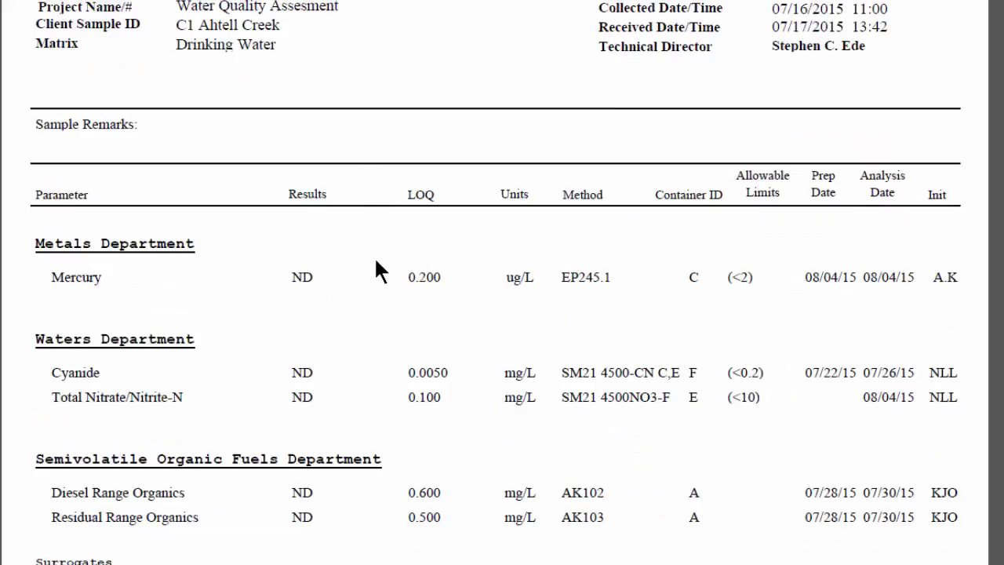
pyautogui.scroll(-2, 354, 284)
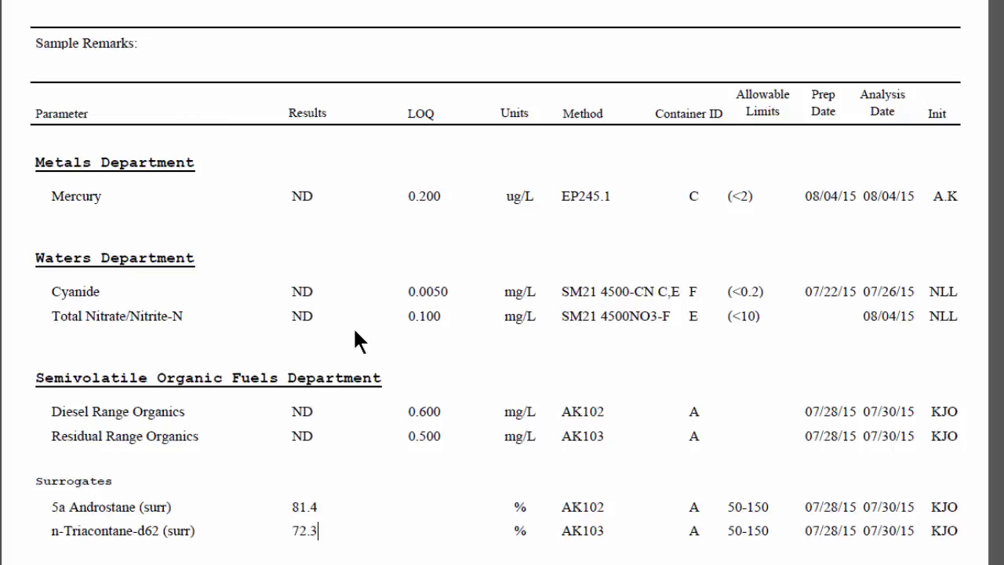
pyautogui.scroll(-2, 351, 326)
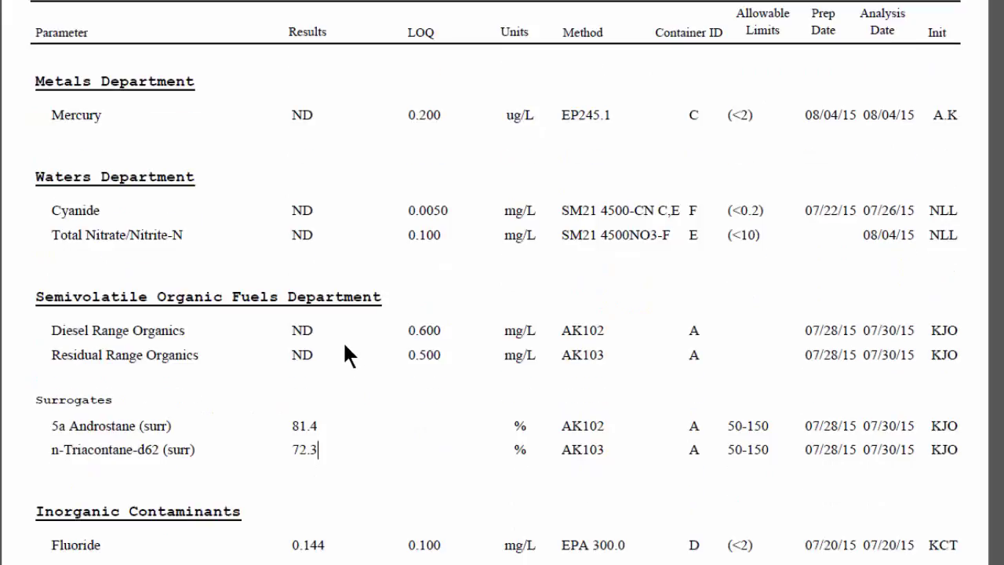
pyautogui.scroll(-2, 343, 336)
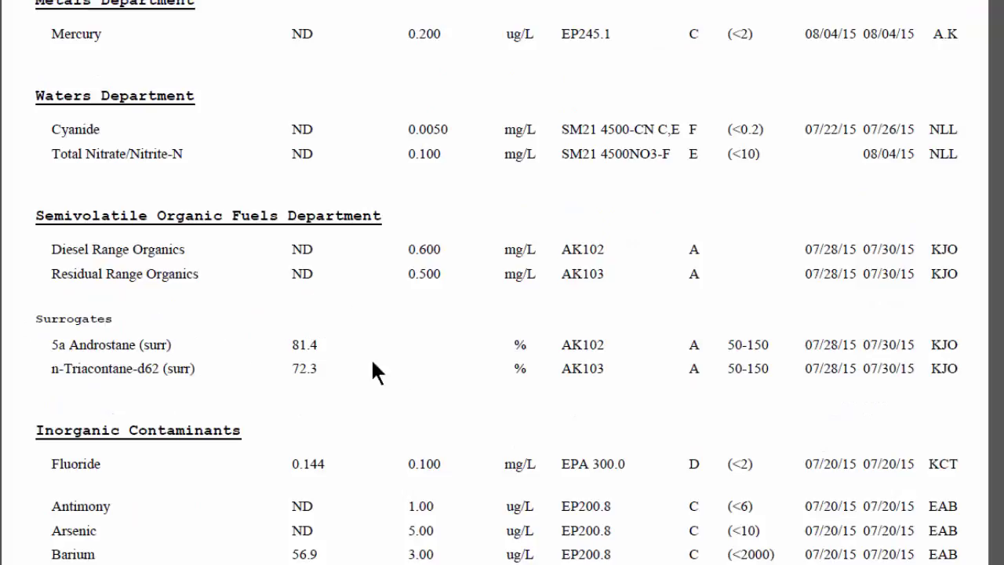
pyautogui.scroll(-1, 396, 360)
pyautogui.scroll(-2, 401, 362)
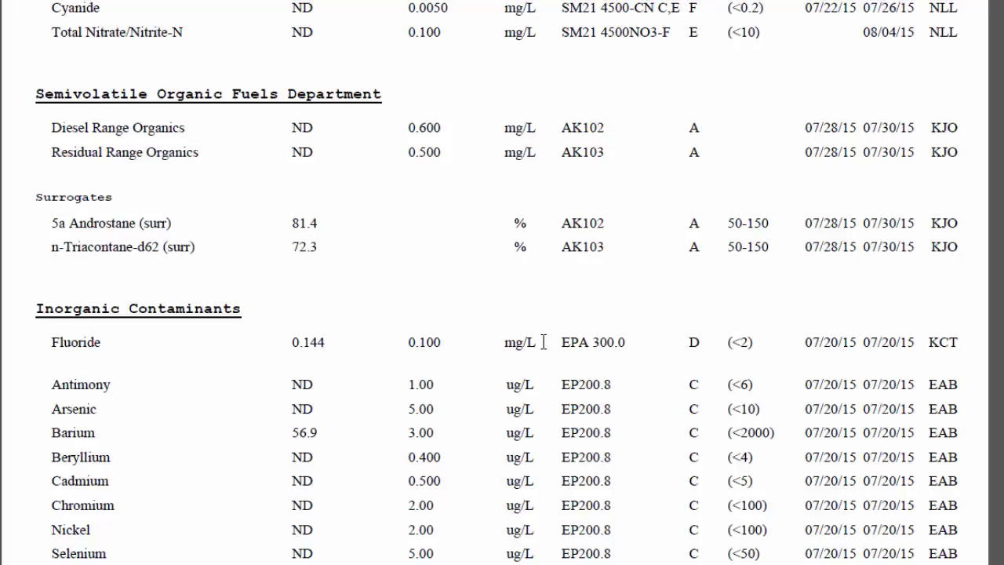
pyautogui.moveTo(540, 342); pyautogui.dragTo(503, 342)
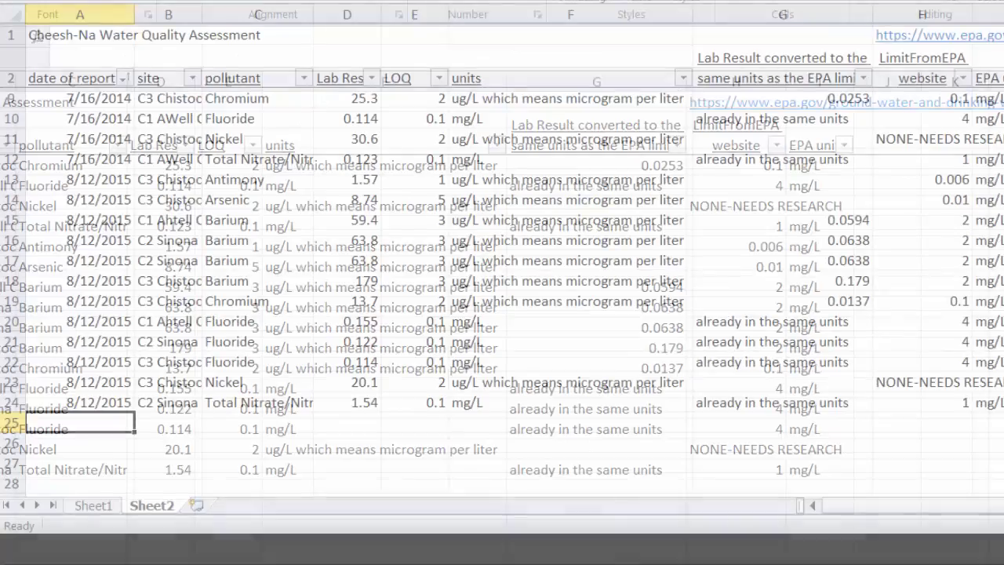
# Scroll Sheet2 to its last filled row 24, then select cell B25 and column B.
pyautogui.scroll(2, 104, 126)
pyautogui.scroll(-2, 104, 125)
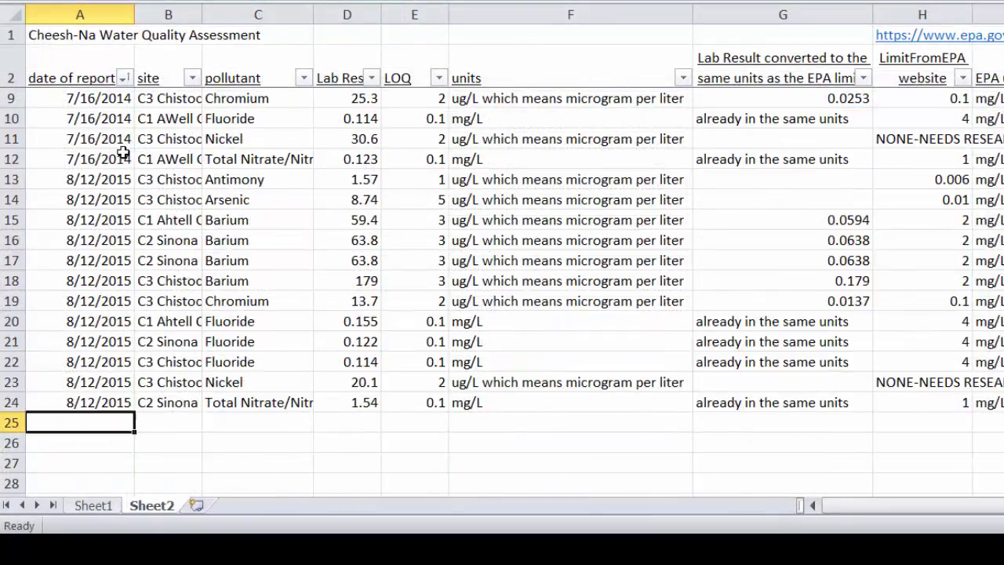
pyautogui.scroll(2, 104, 115)
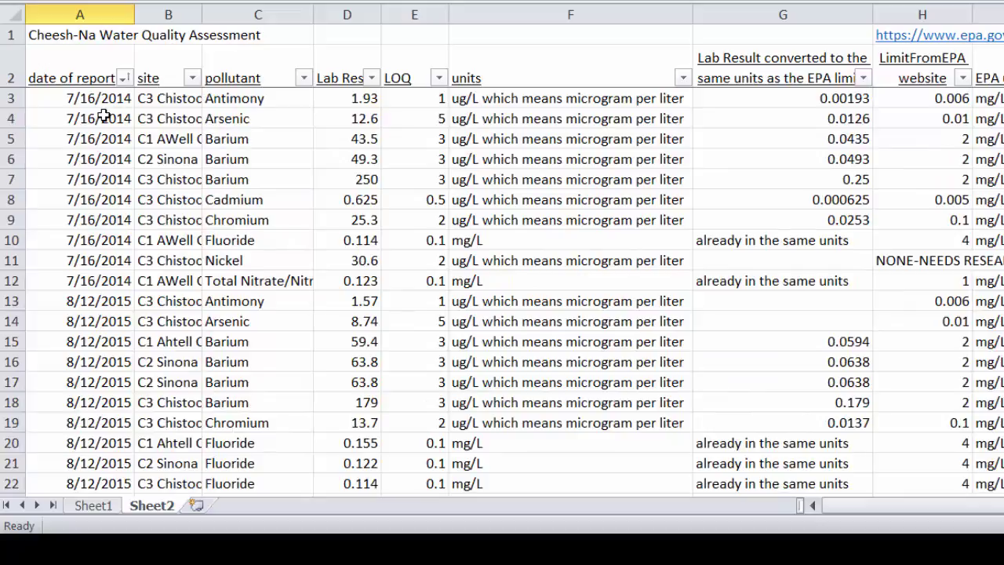
pyautogui.scroll(-2, 104, 118)
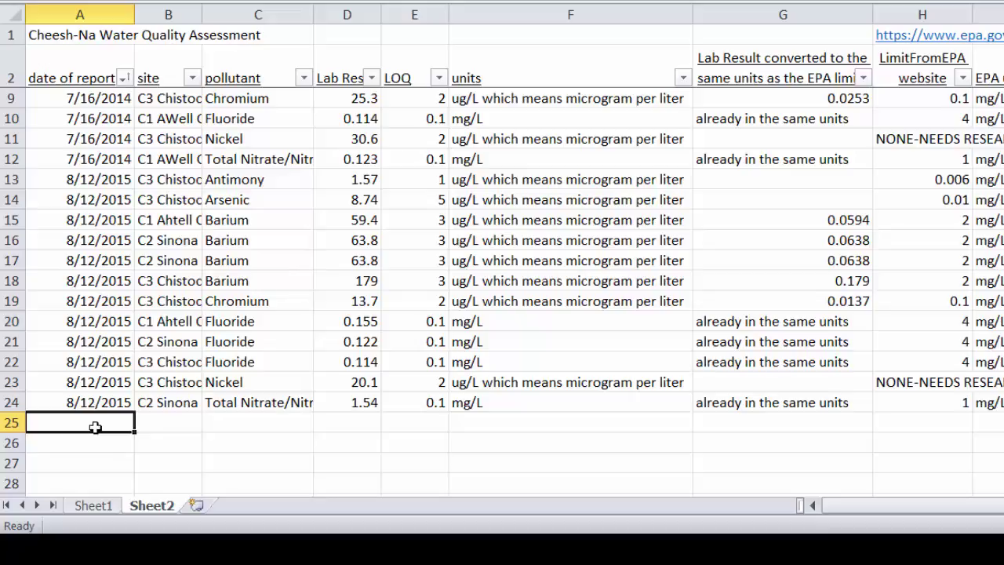
pyautogui.click(165, 417)
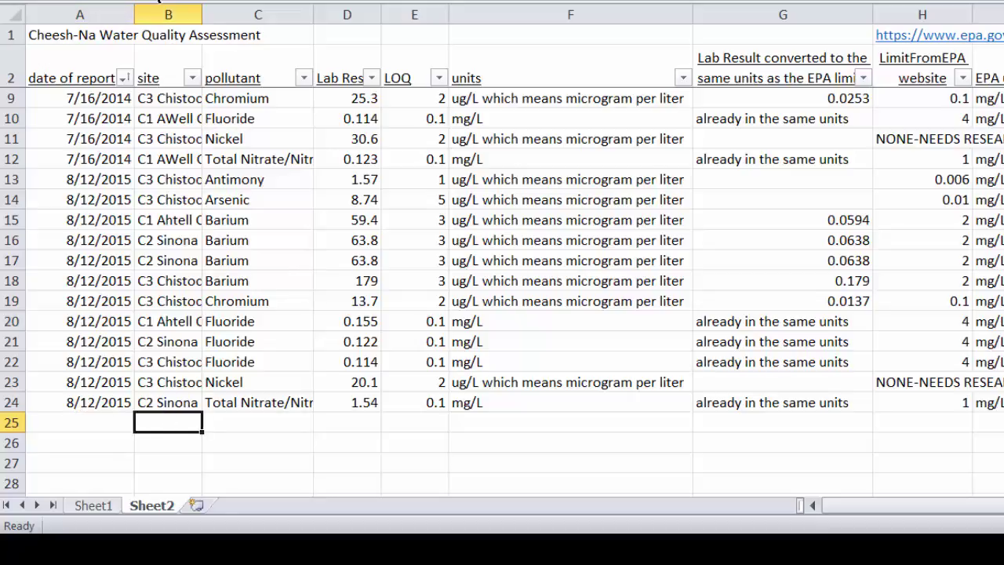
pyautogui.click(170, 7)
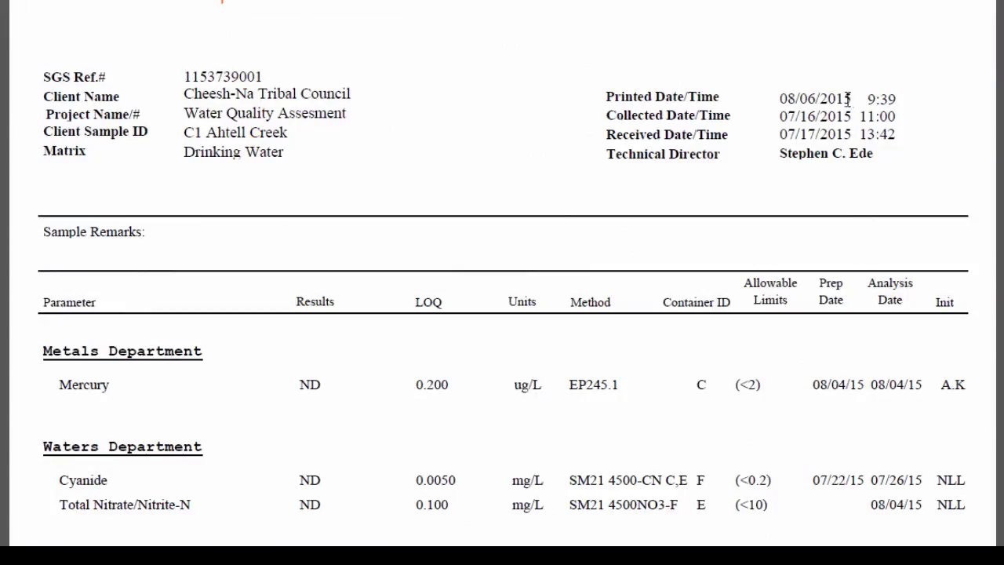
# Copy the report date 08/06/2015 into A25.
pyautogui.moveTo(848, 98); pyautogui.dragTo(773, 87)
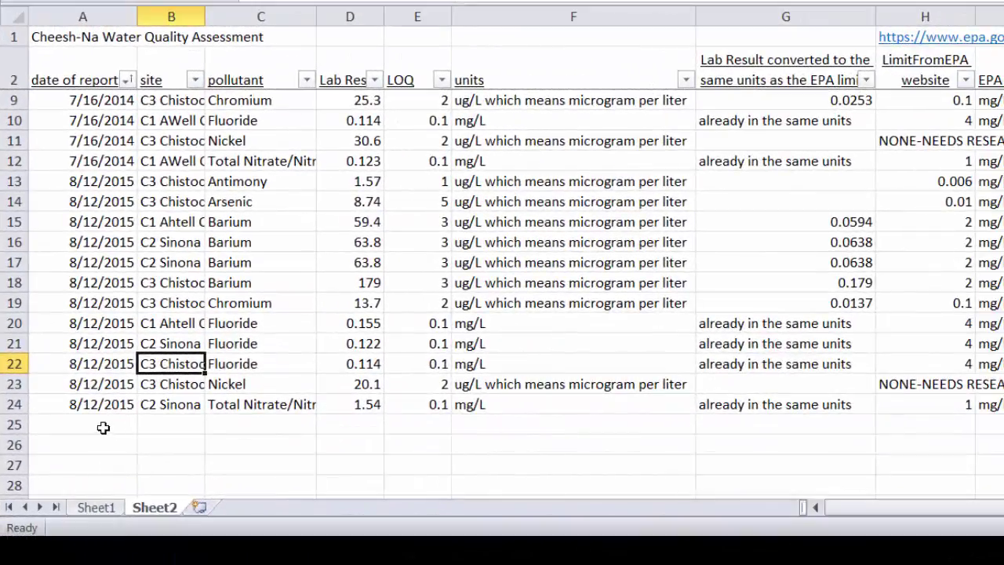
pyautogui.click(218, 441)
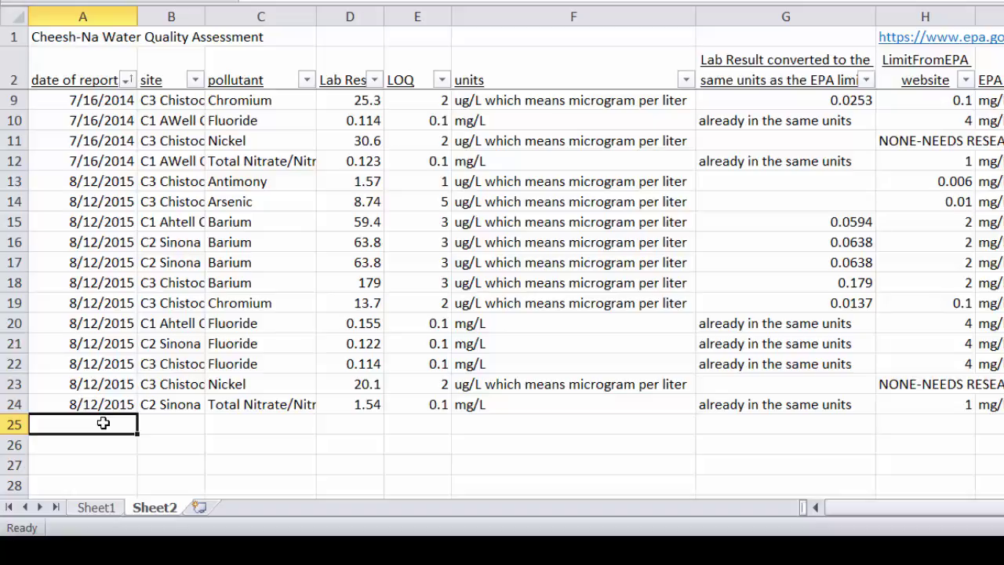
pyautogui.write('8/6/2015')
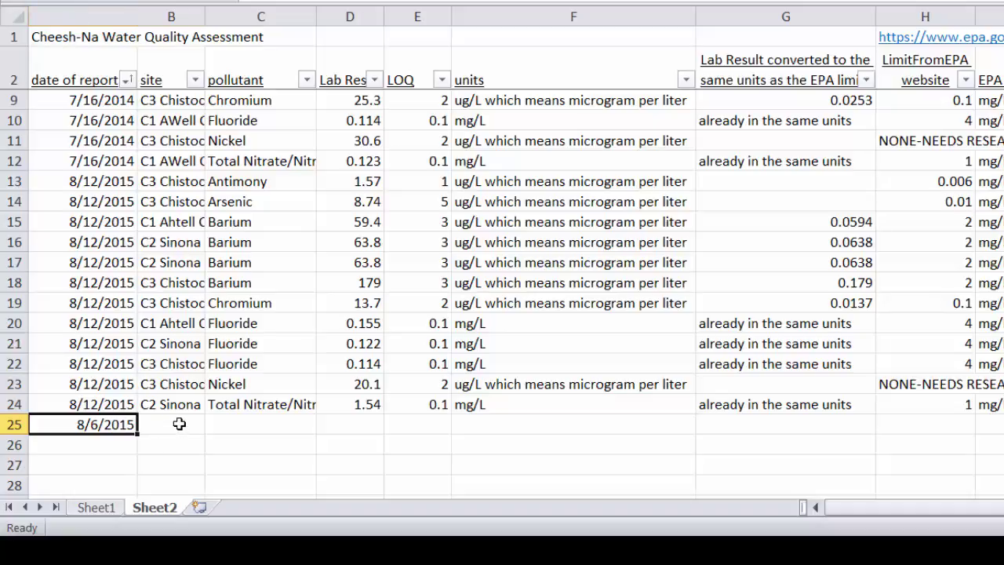
# Put site 'C1 Ahtell Creek' in B25 and widen column B to fit.
pyautogui.click(179, 424)
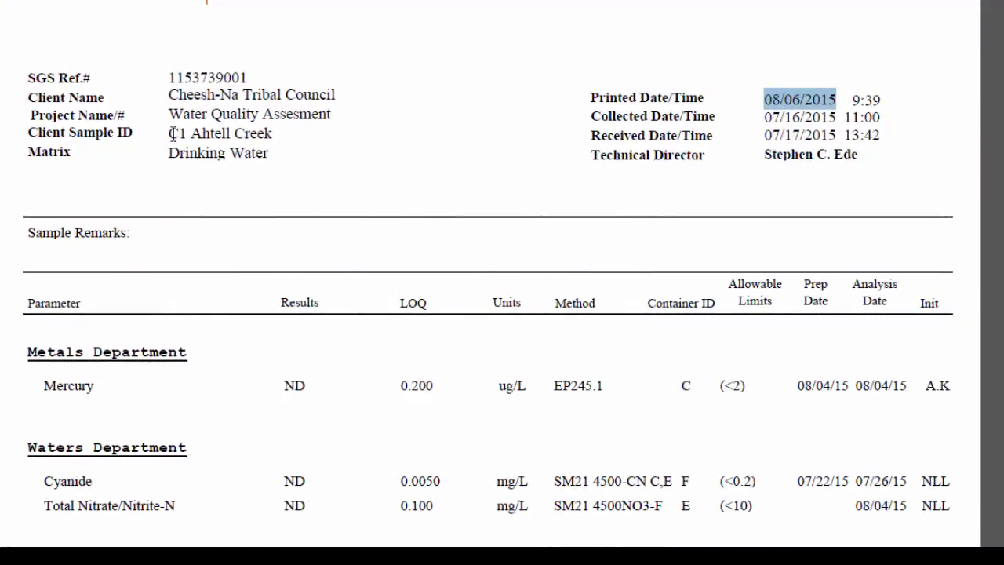
pyautogui.moveTo(172, 134); pyautogui.dragTo(251, 129)
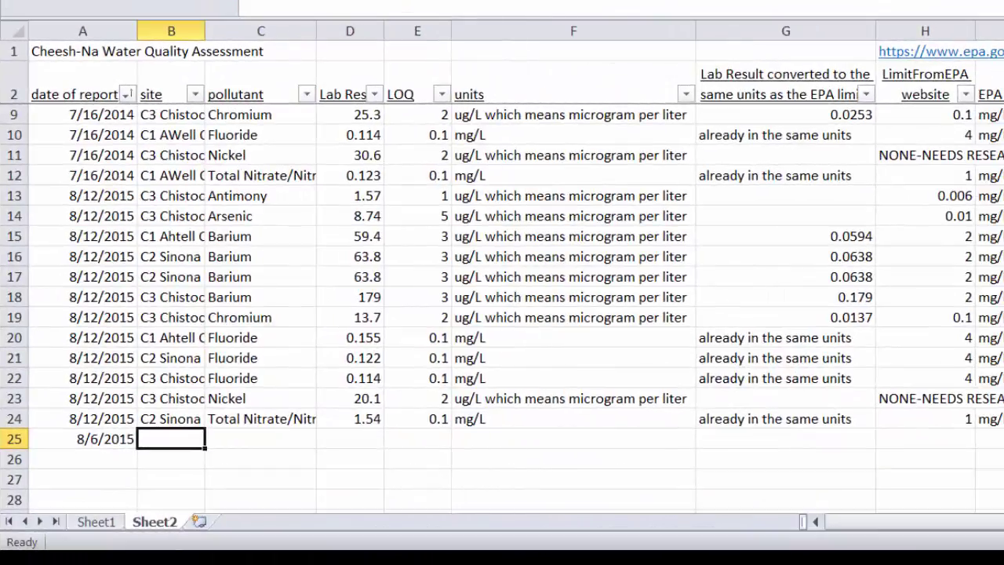
pyautogui.write('C1 Ahtell Creek')
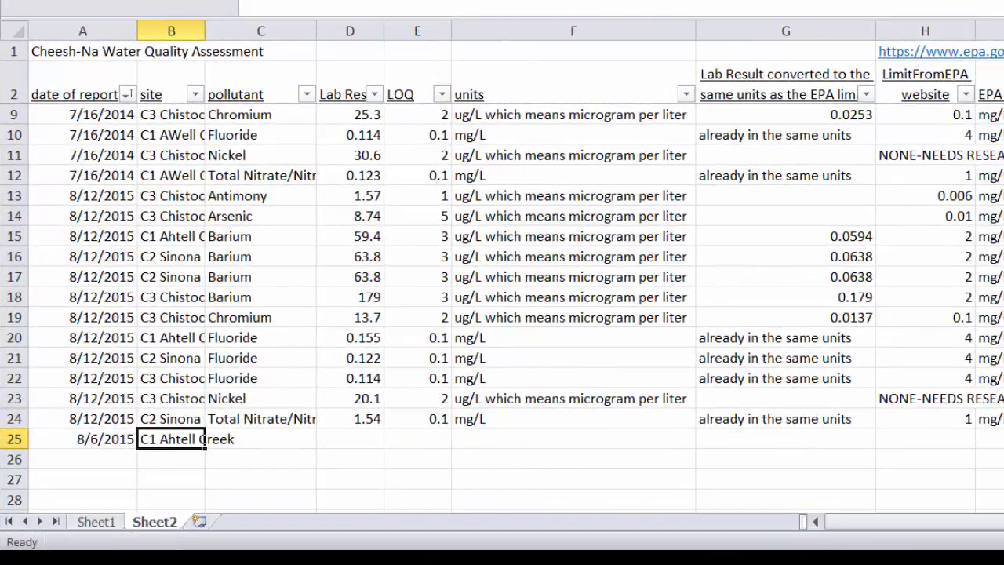
pyautogui.click(260, 439)
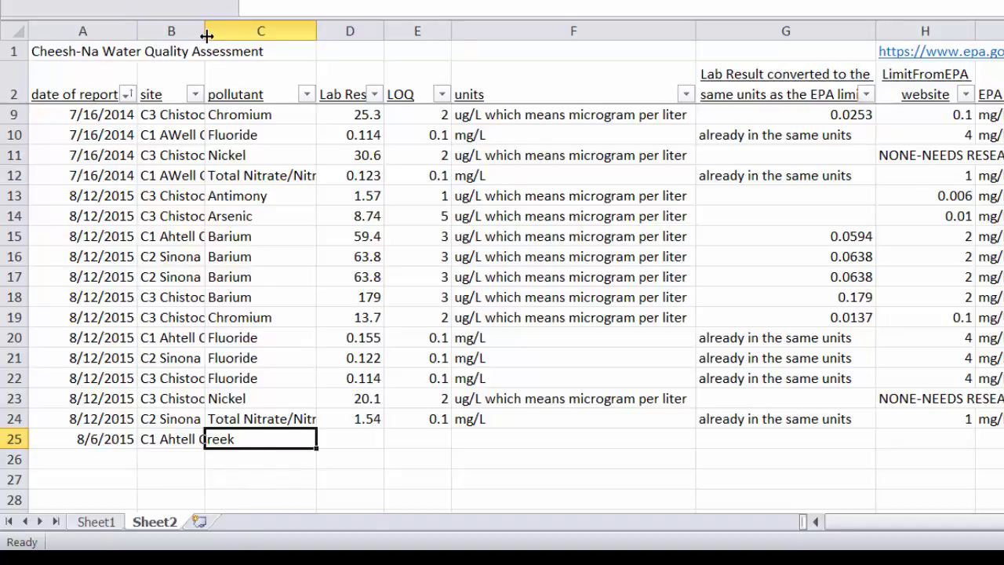
pyautogui.moveTo(205, 32); pyautogui.dragTo(257, 30)
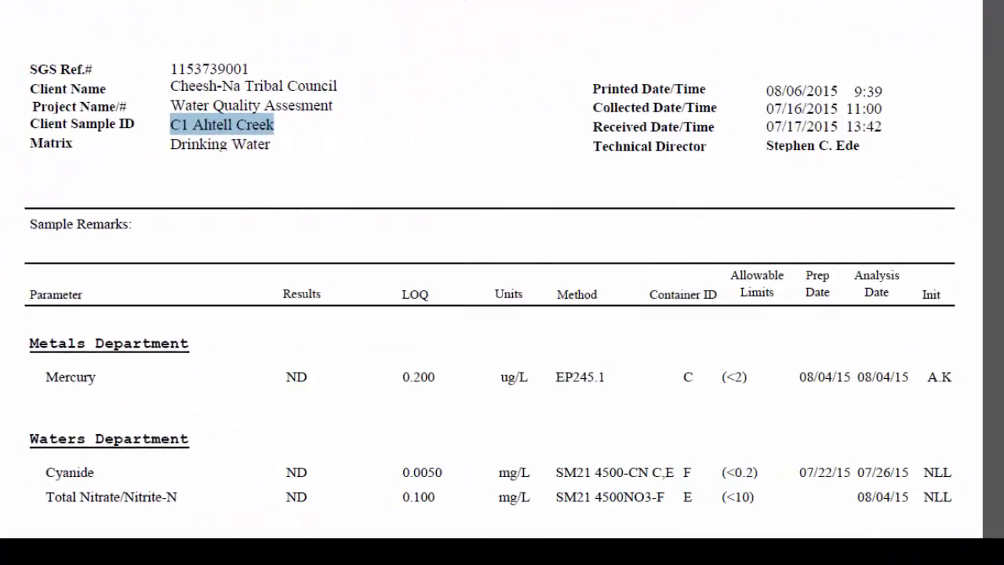
# Paste Fluoride into C25 and its lab result 0.144 into D25 from the report.
pyautogui.scroll(-3, 298, 375)
pyautogui.scroll(-5, 291, 353)
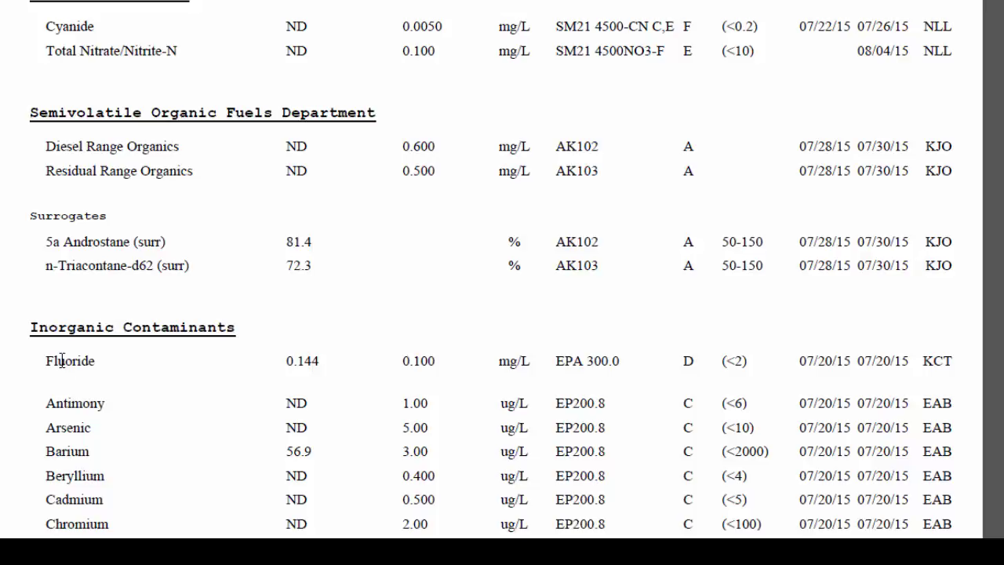
pyautogui.doubleClick(62, 360)
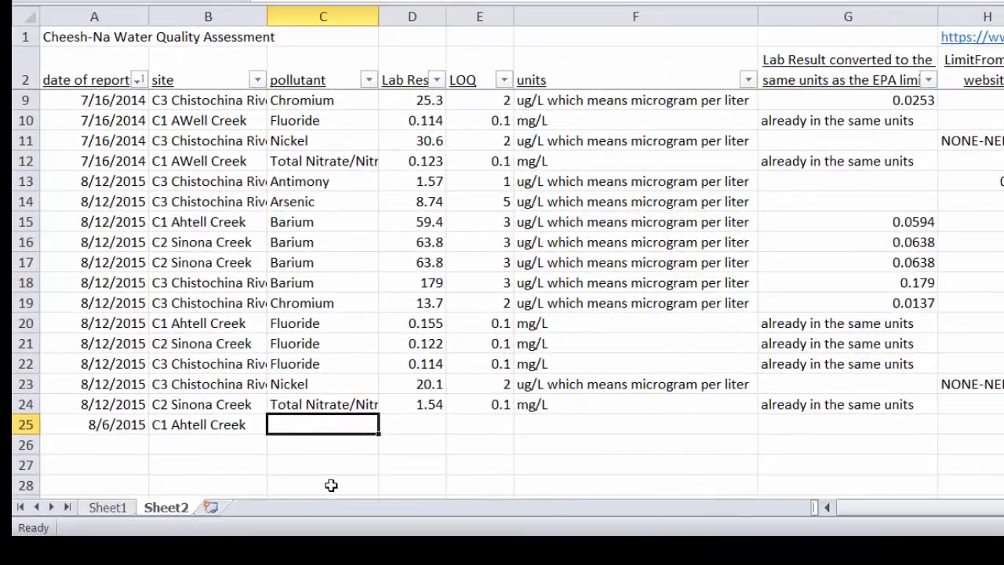
pyautogui.write('Fluoride')
pyautogui.click(413, 421)
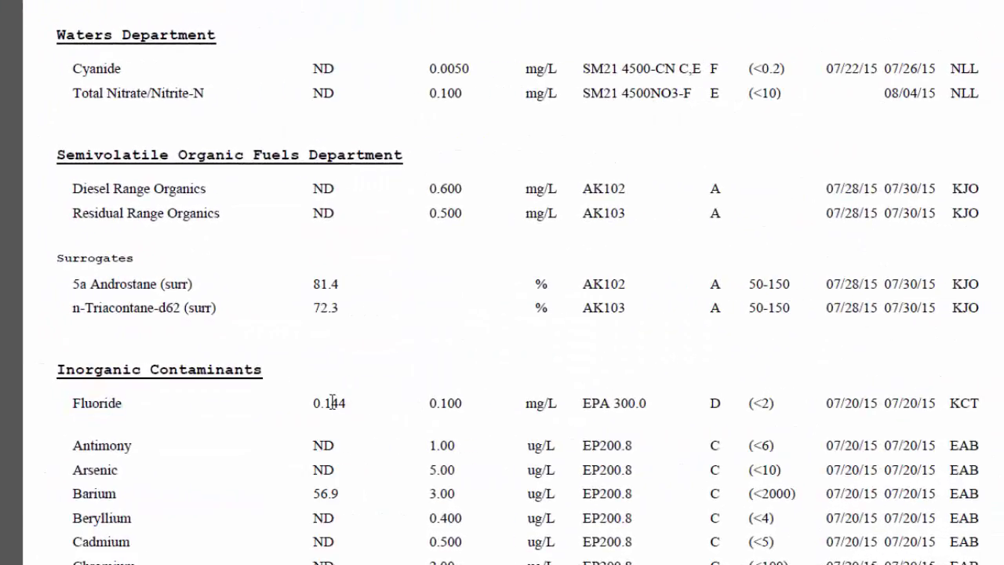
pyautogui.doubleClick(354, 403)
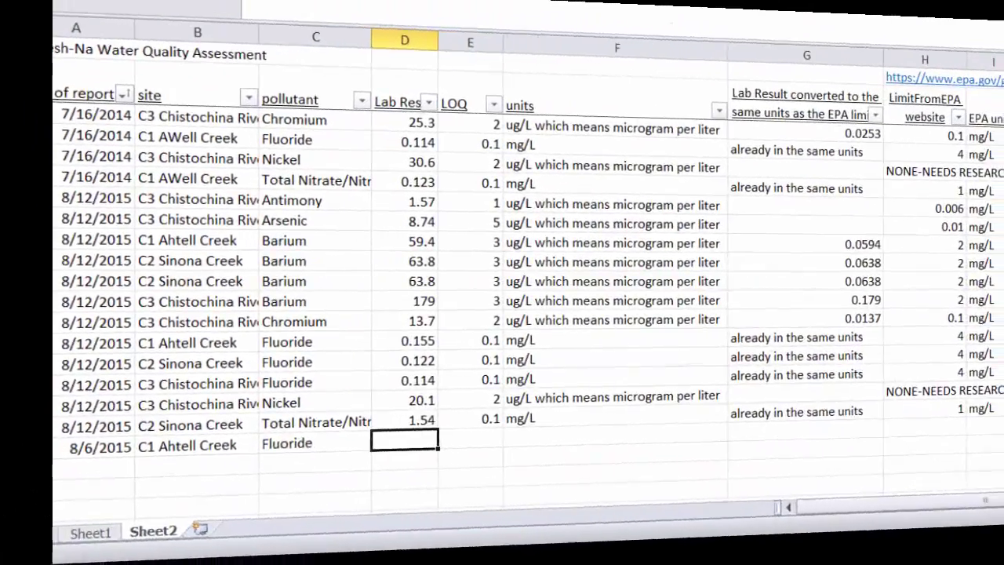
pyautogui.write('0.144')
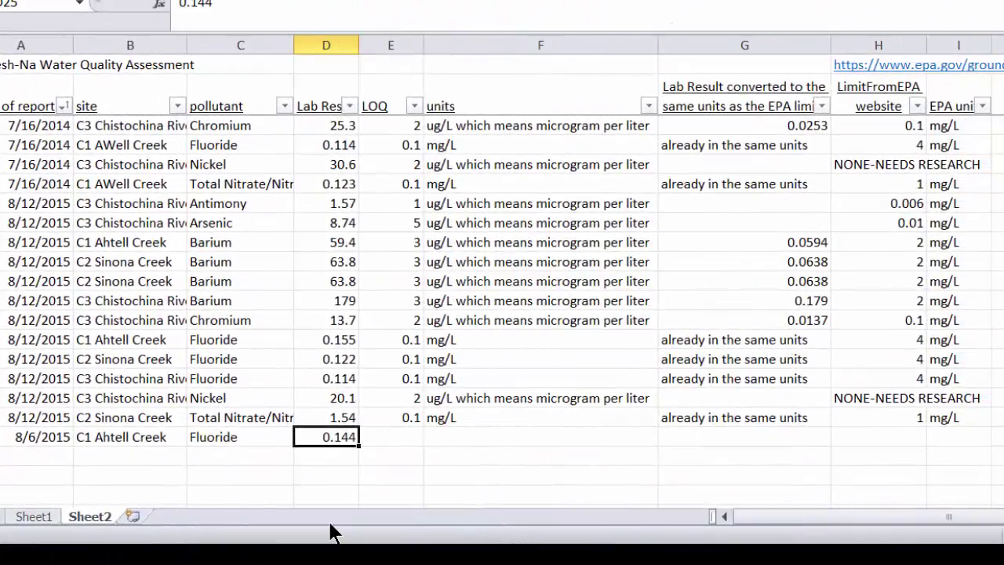
# Enter LOQ 0.1 in E25 and paste units mg/L into F25 for Fluoride.
pyautogui.click(400, 437)
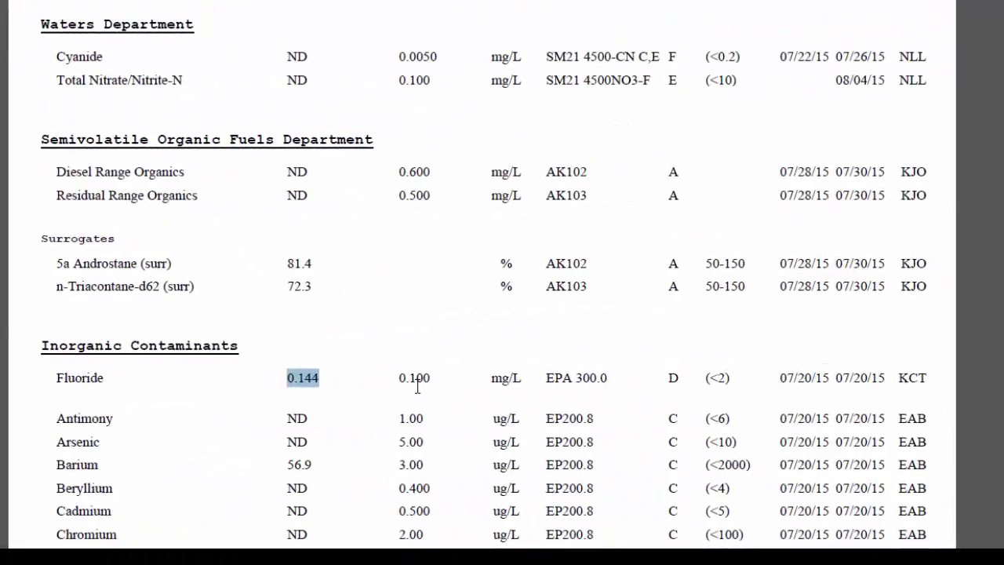
pyautogui.doubleClick(416, 381)
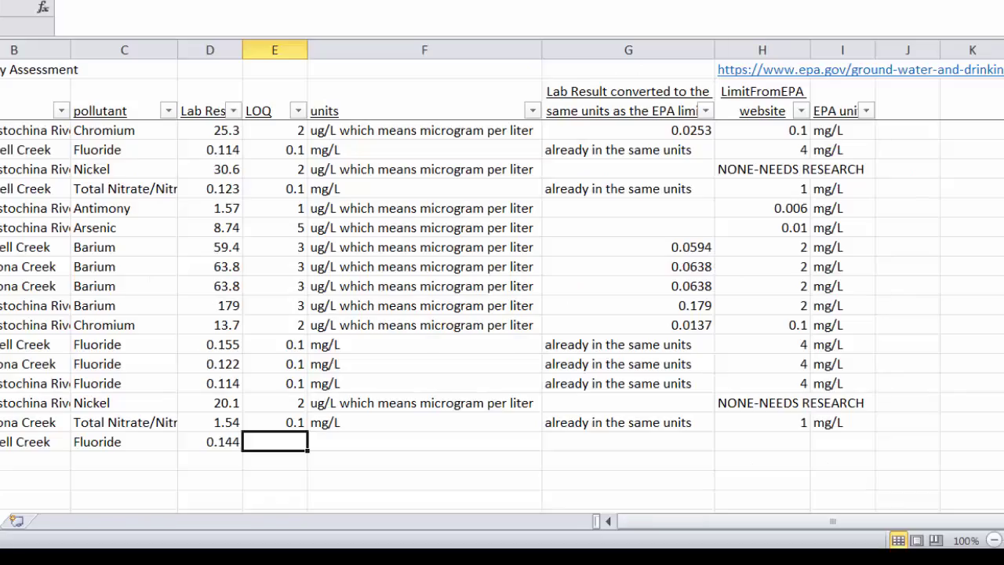
pyautogui.write('0.1')
pyautogui.click(369, 448)
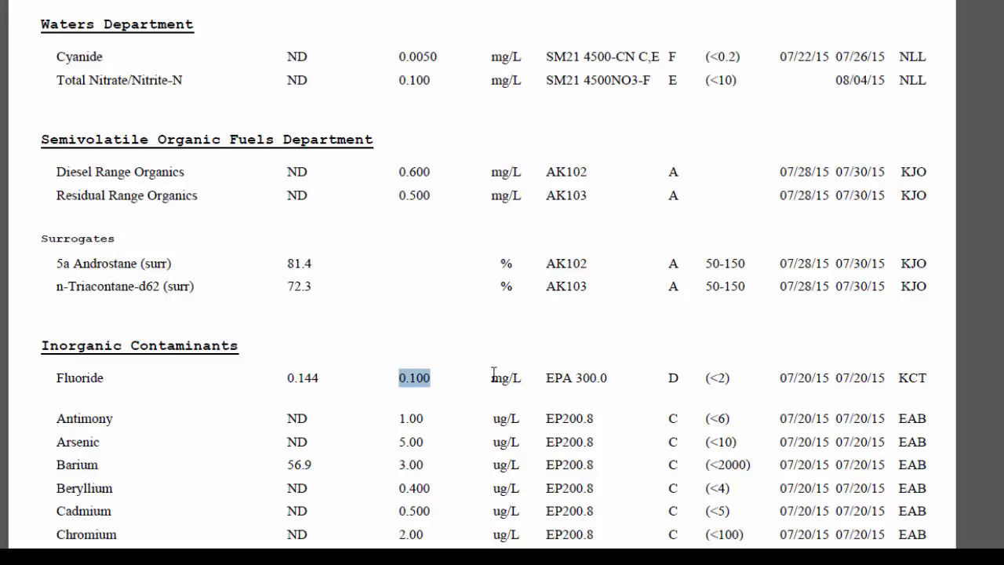
pyautogui.moveTo(492, 378); pyautogui.dragTo(527, 379)
pyautogui.hotkey('ctrl', 'c')
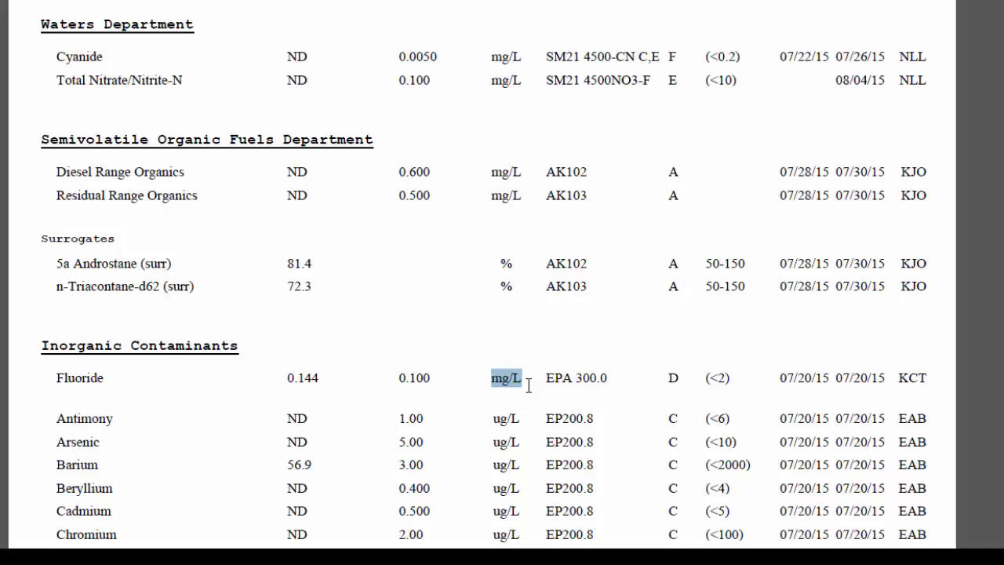
pyautogui.hotkey('alt', 'Tab')
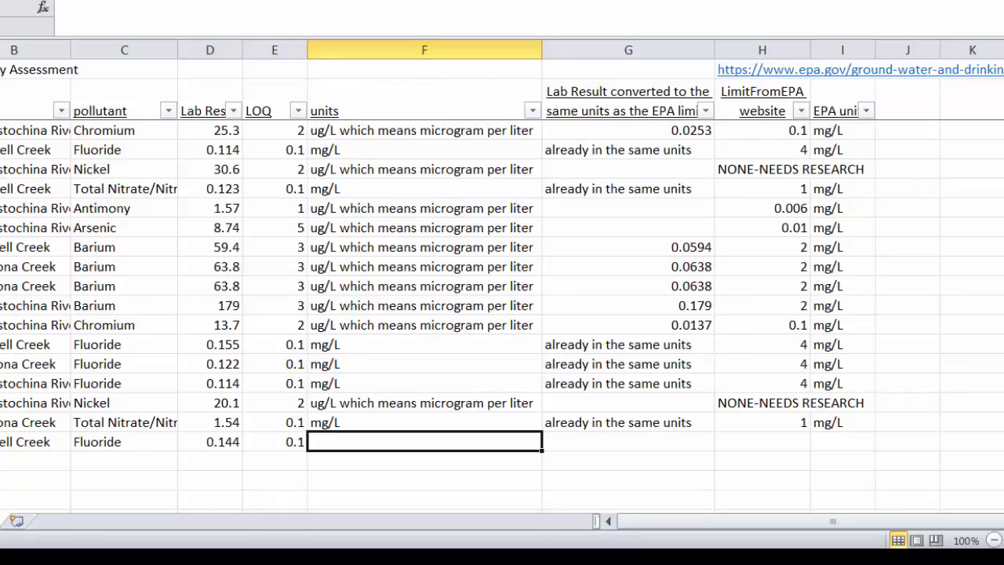
pyautogui.hotkey('ctrl', 'v')
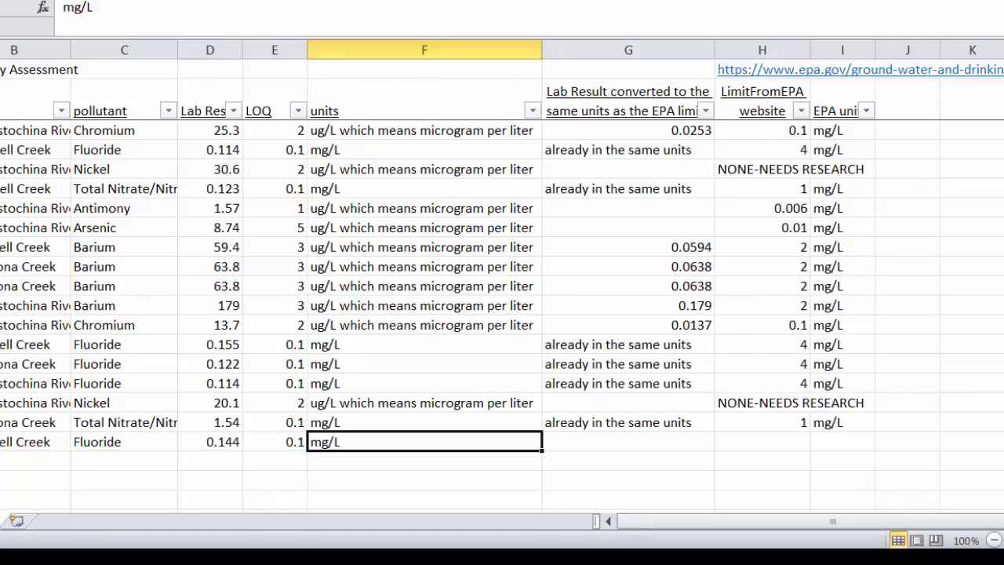
pyautogui.click(569, 443)
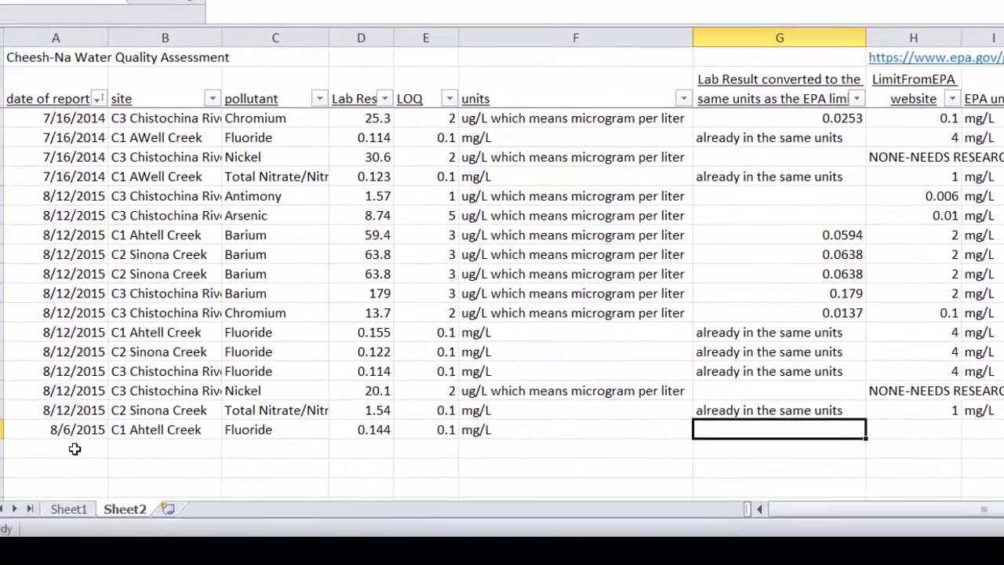
# Select A26 in Excel, then highlight the word Barium in the report's Inorganic Contaminants results.
pyautogui.click(38, 451)
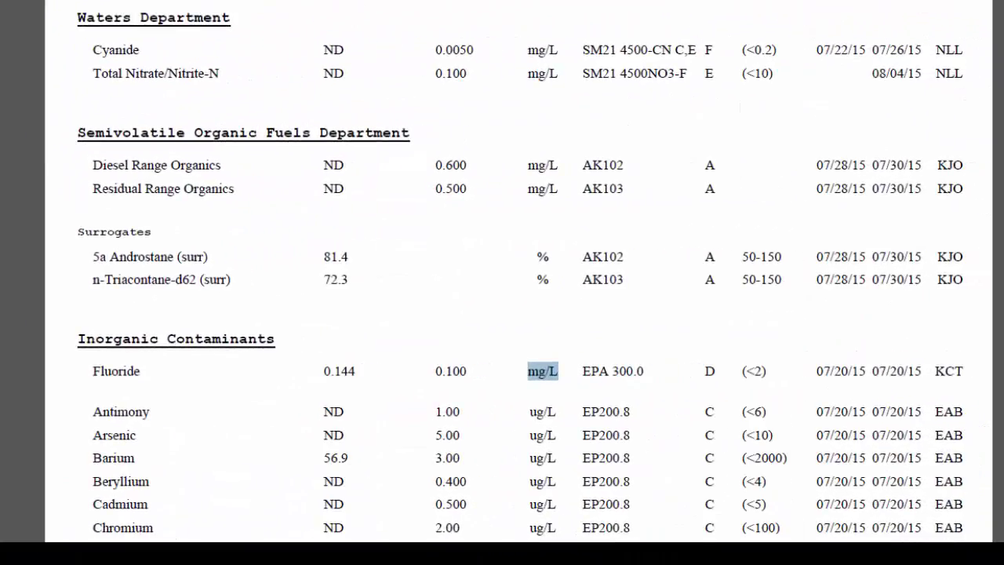
pyautogui.click(131, 410)
pyautogui.scroll(-1, 132, 410)
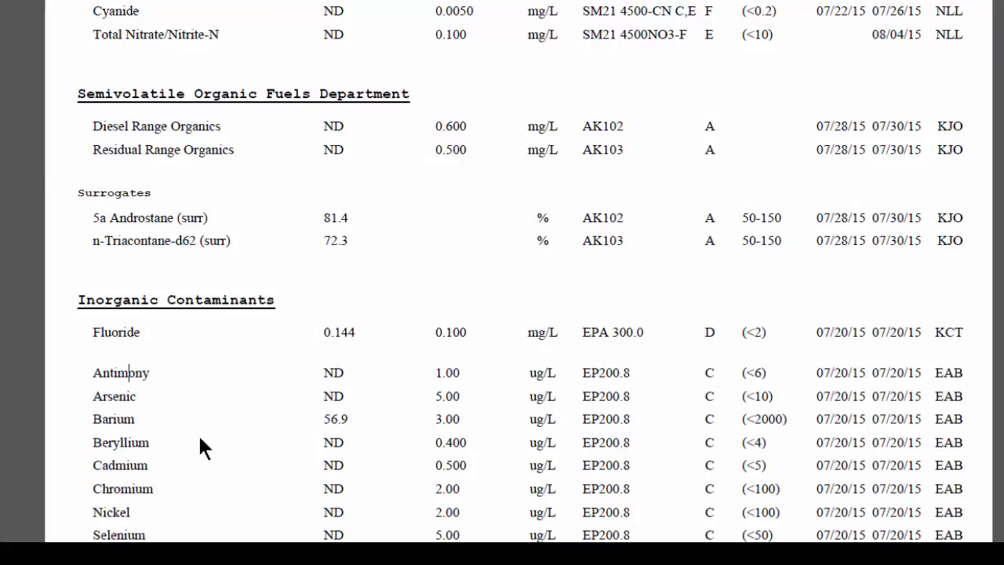
pyautogui.doubleClick(114, 419)
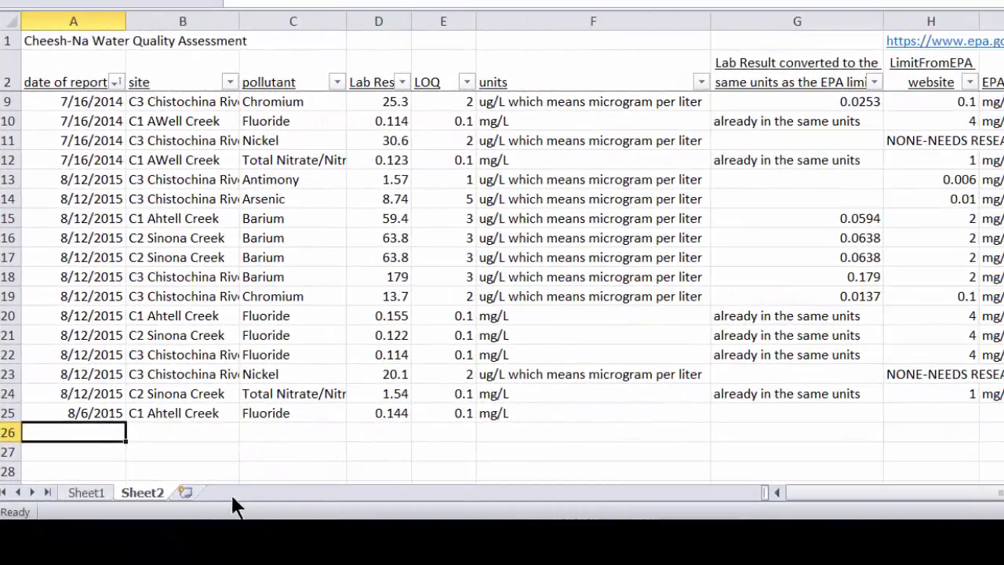
# Enter Barium in C26 and copy site C1 Ahtell Creek from row 25 into row 26.
pyautogui.click(280, 433)
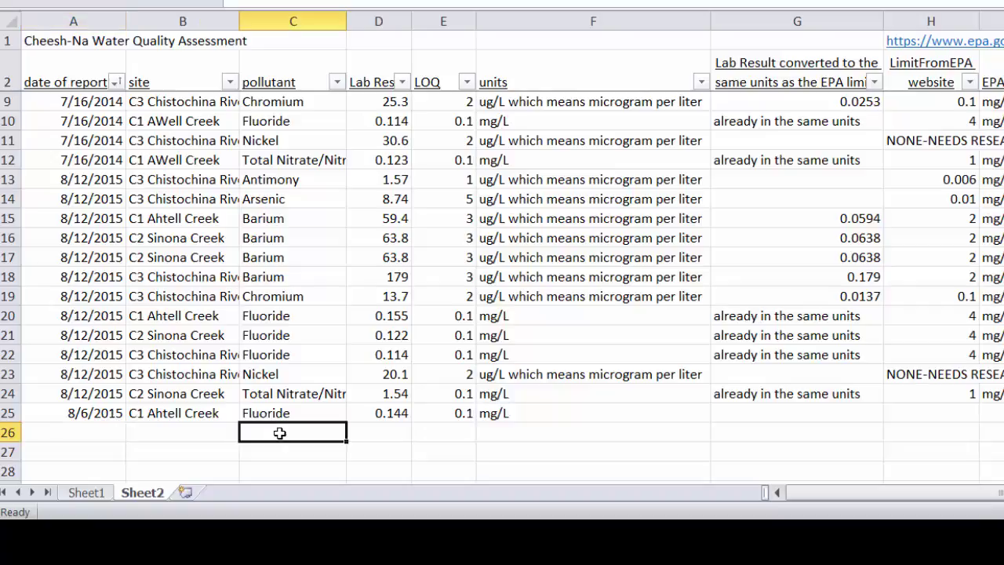
pyautogui.write('Barium')
pyautogui.click(92, 434)
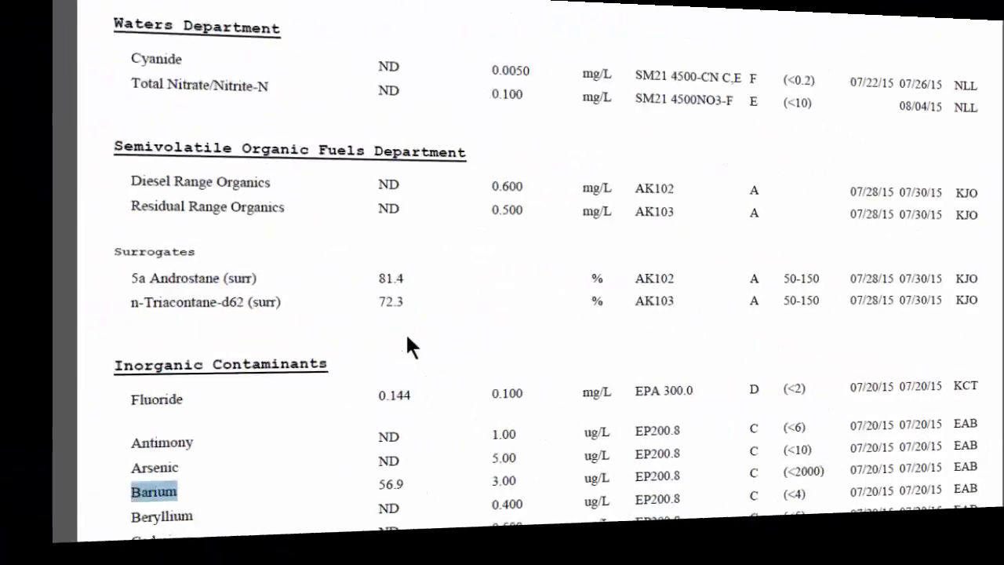
pyautogui.scroll(5, 406, 342)
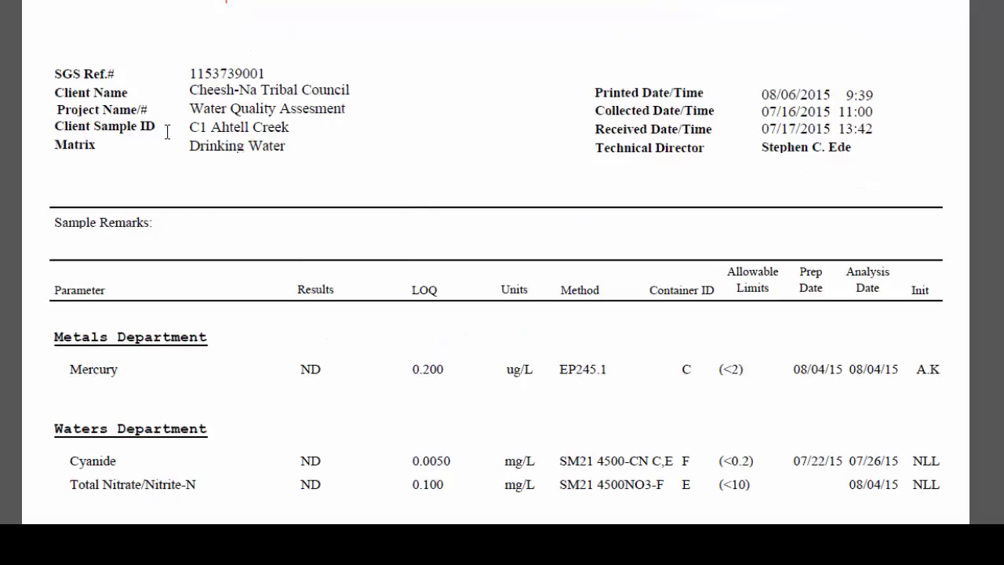
pyautogui.moveTo(190, 127); pyautogui.dragTo(265, 127)
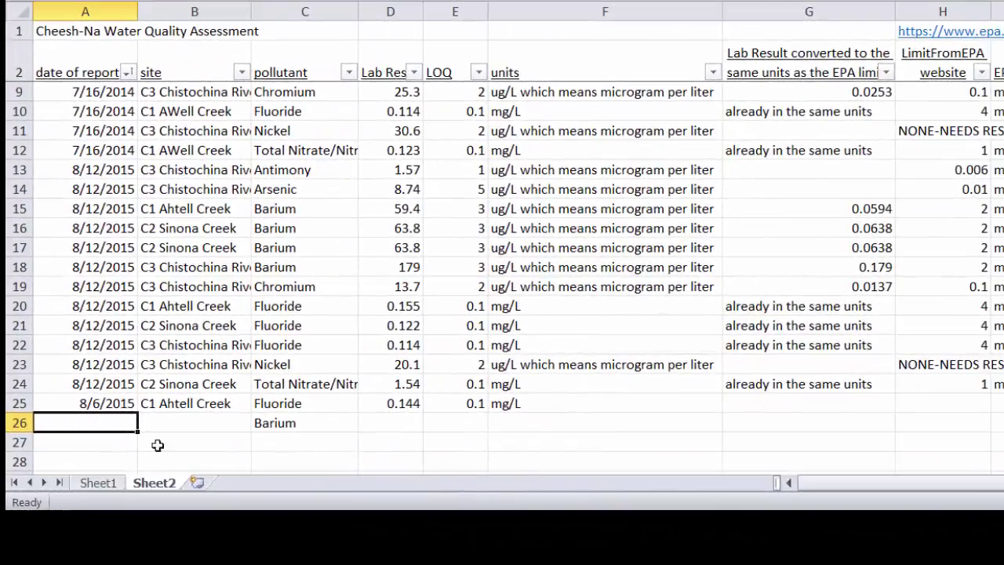
pyautogui.click(196, 404)
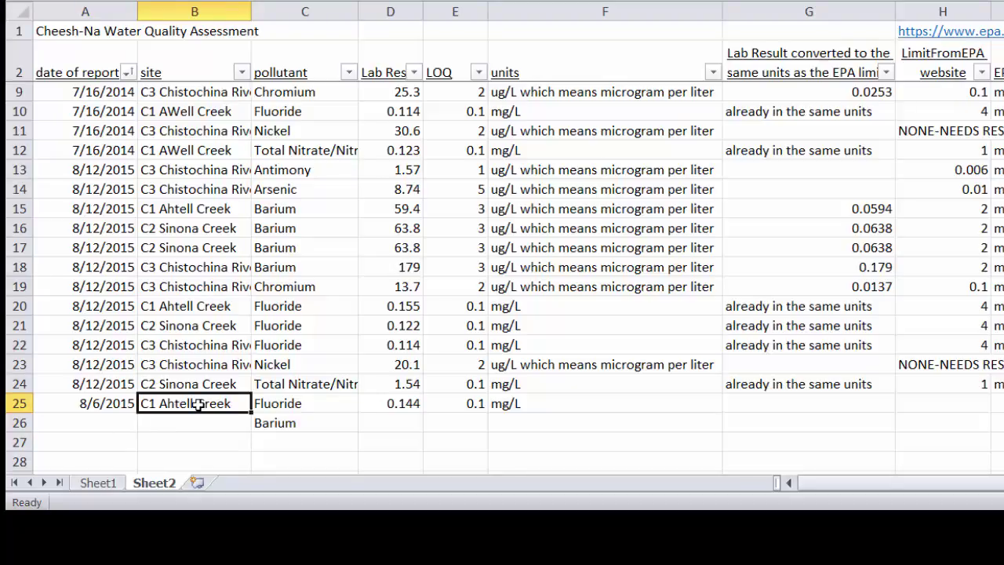
pyautogui.hotkey('ctrl', 'c')
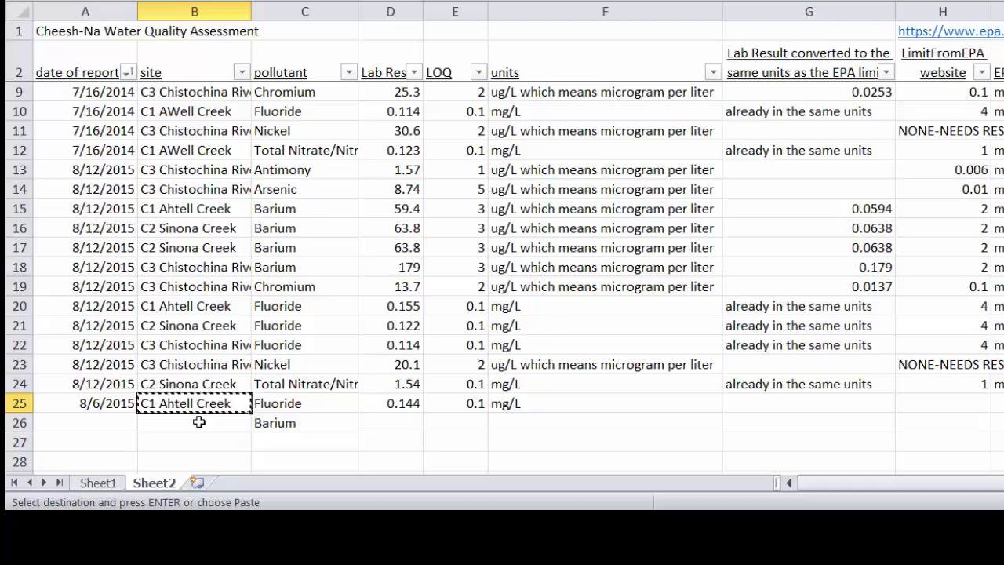
pyautogui.click(199, 422)
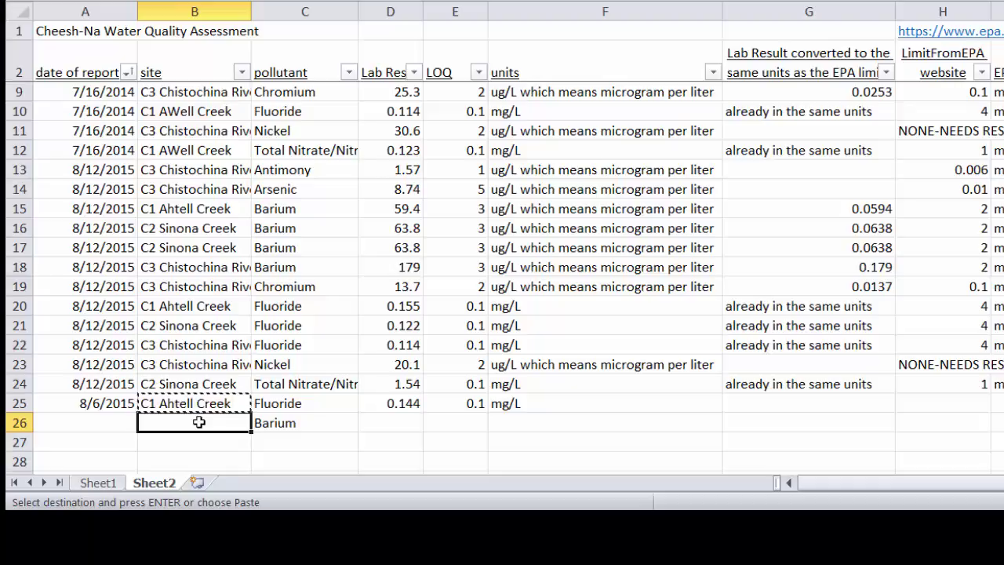
pyautogui.hotkey('ctrl', 'v')
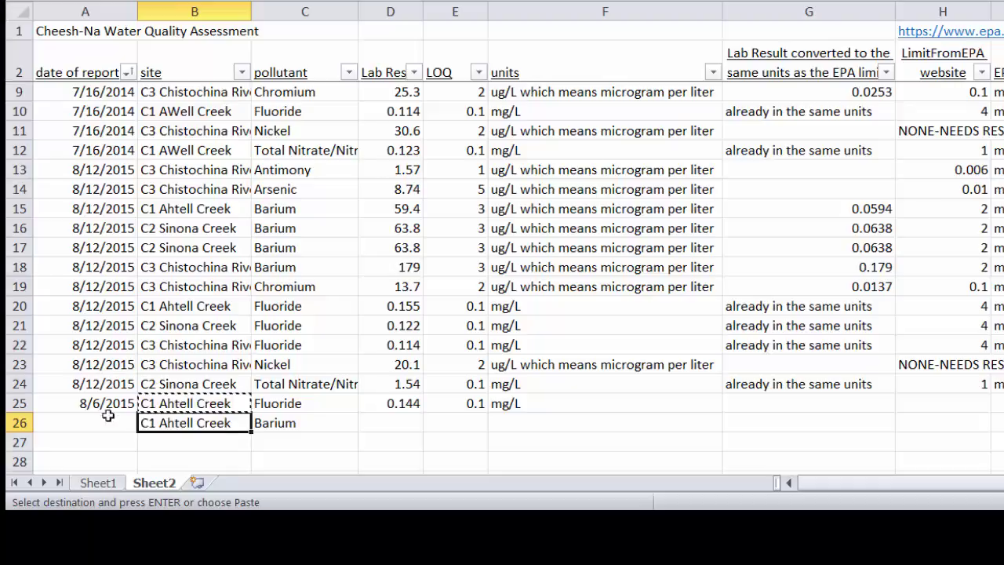
# Copy the 8/6/2015 report date from row 25 into A26.
pyautogui.click(85, 403)
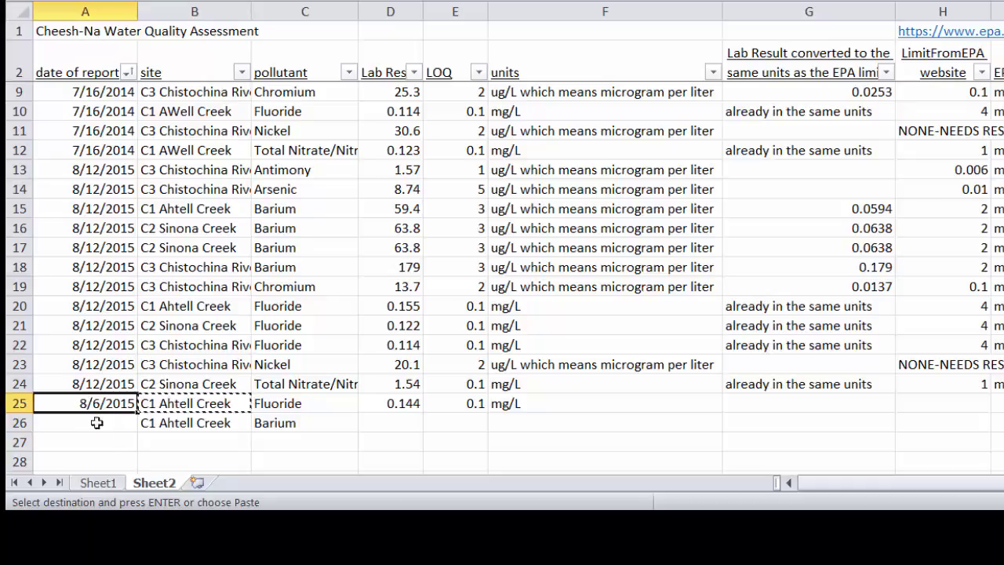
pyautogui.hotkey('ctrl', 'c')
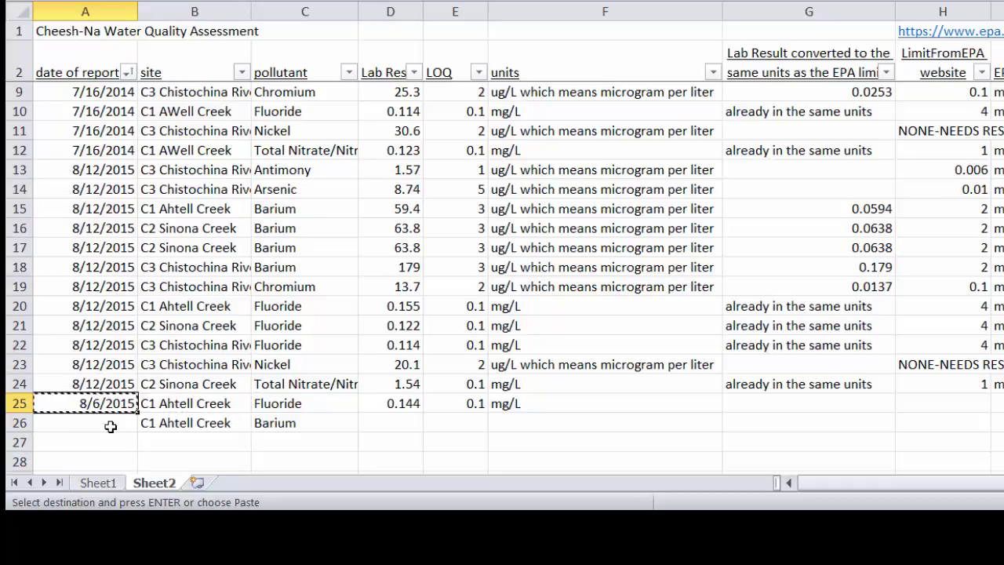
pyautogui.click(110, 424)
pyautogui.hotkey('ctrl', 'v')
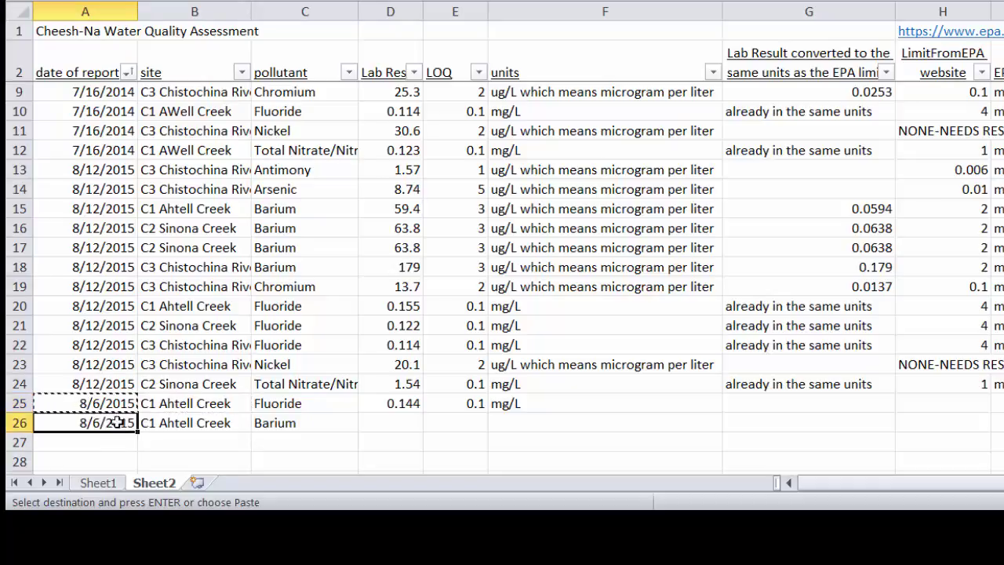
pyautogui.click(371, 422)
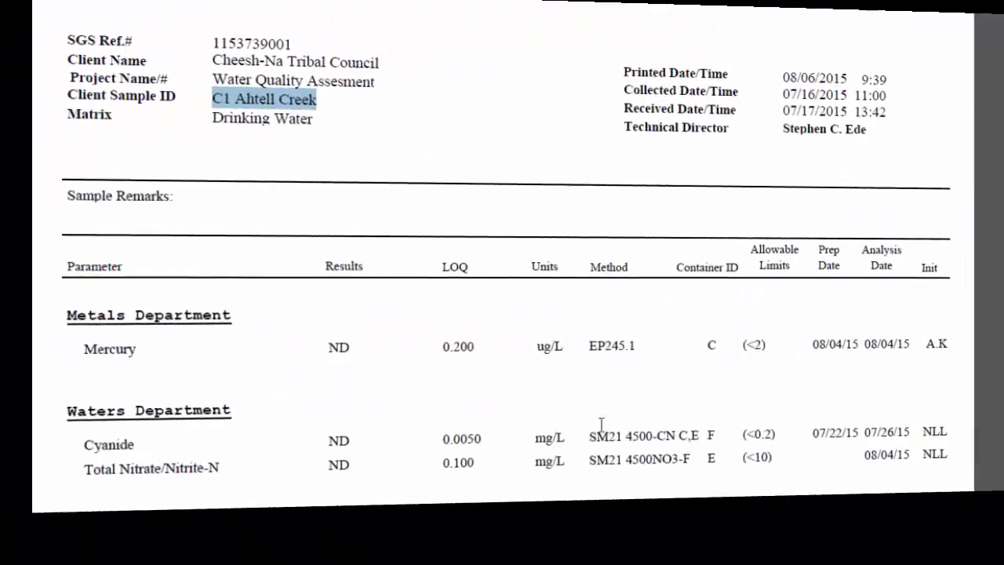
pyautogui.scroll(-9, 459, 353)
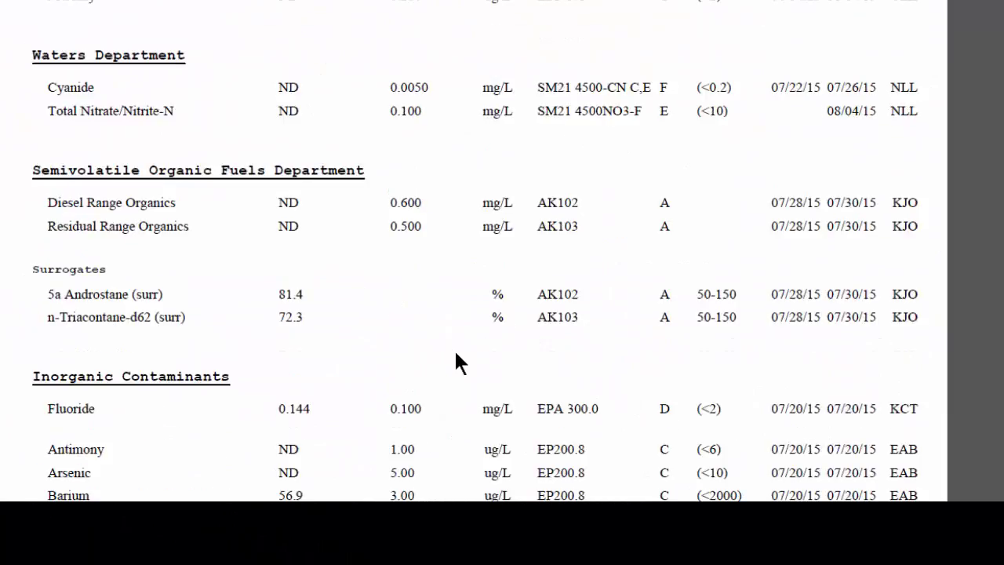
# Paste Barium's lab result 56.9 into D26 and LOQ 3.00 into E26 from the report.
pyautogui.scroll(-4, 456, 353)
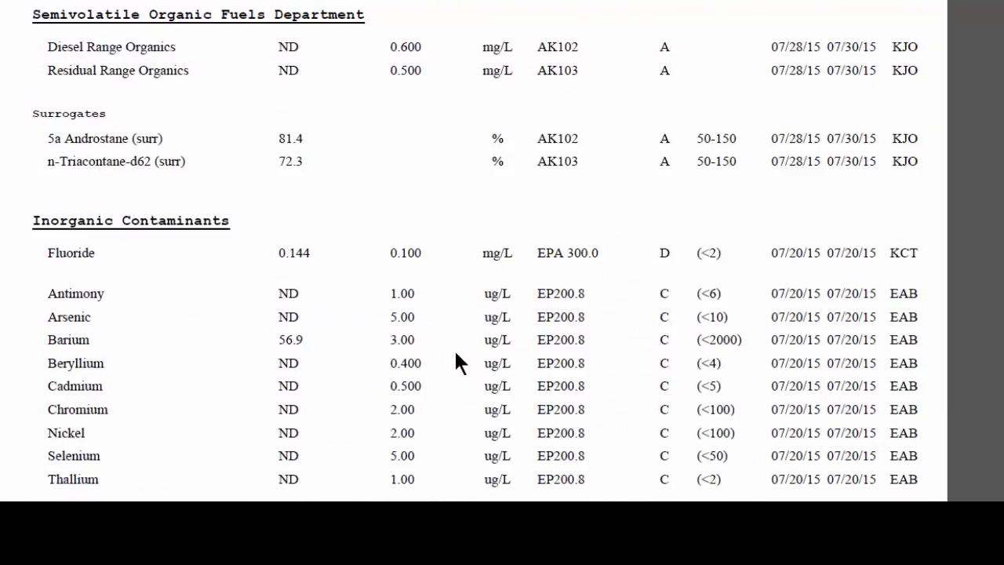
pyautogui.doubleClick(284, 339)
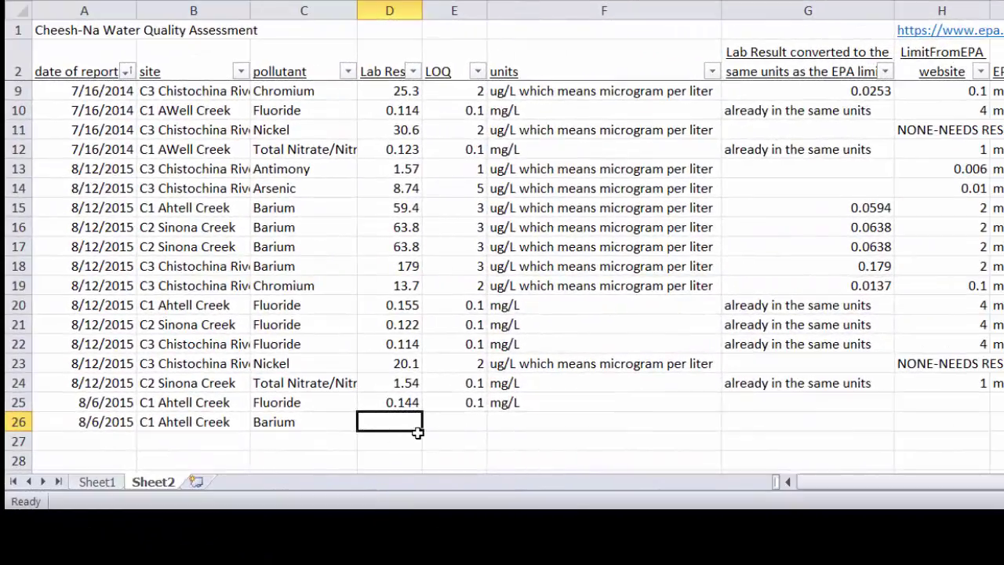
pyautogui.hotkey('ctrl', 'v')
pyautogui.click(469, 418)
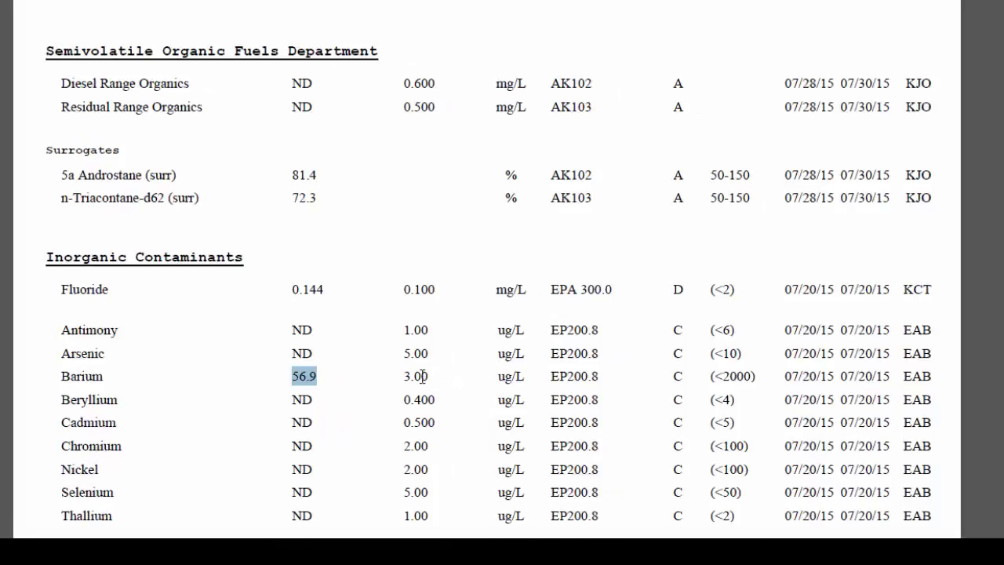
pyautogui.doubleClick(422, 376)
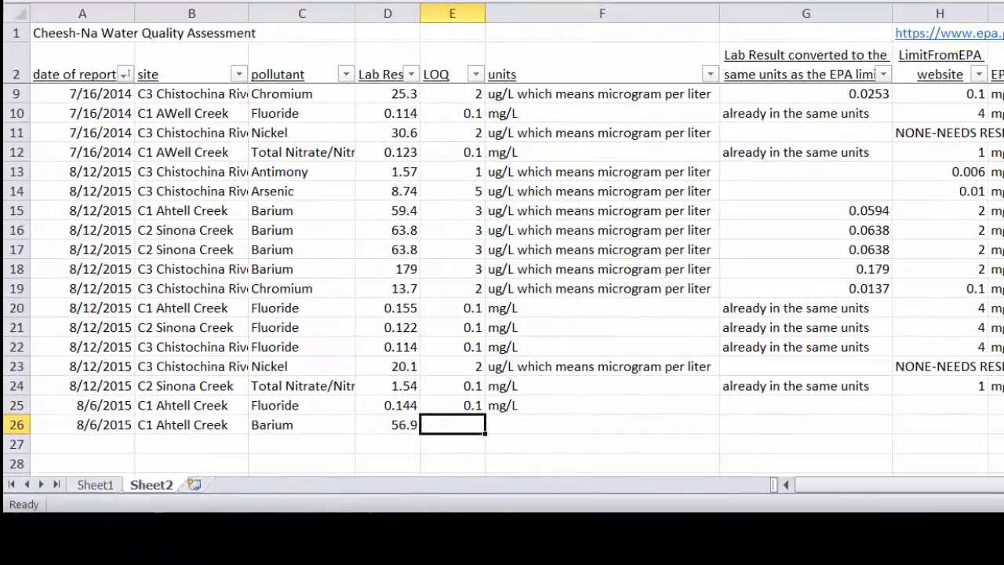
pyautogui.hotkey('ctrl', 'v')
pyautogui.click(520, 426)
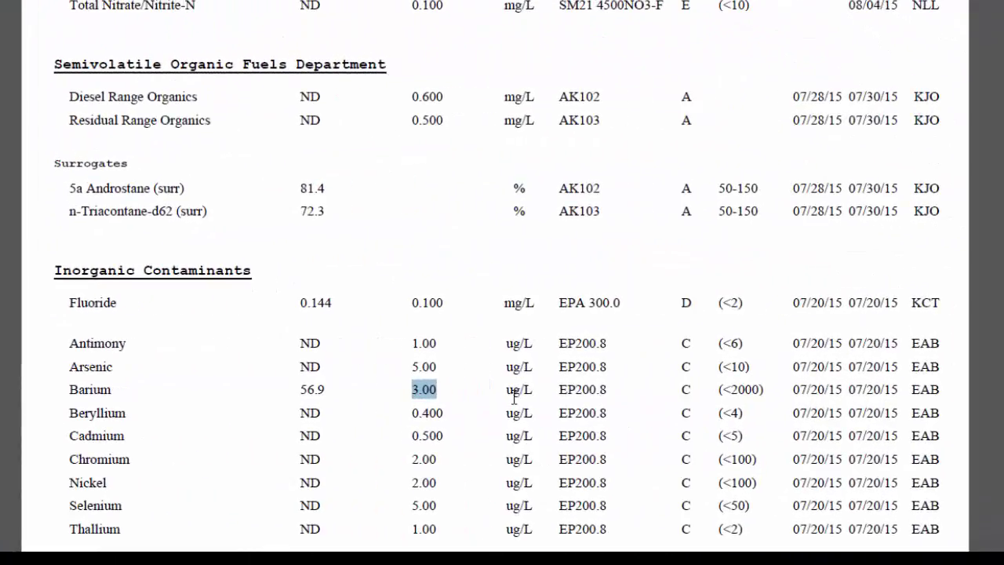
pyautogui.moveTo(505, 389); pyautogui.dragTo(539, 390)
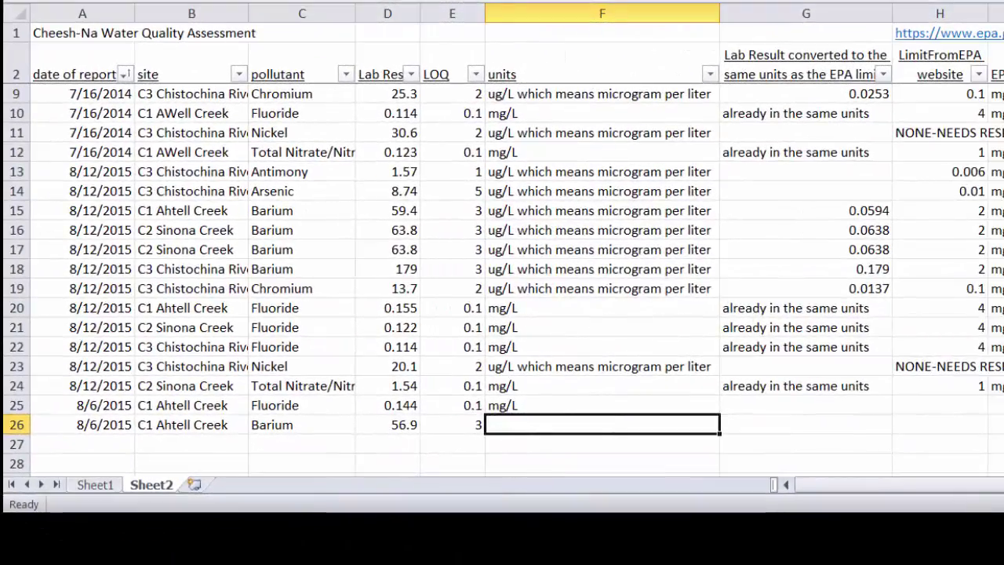
# Paste ug/L into F26 as Barium's units and scroll right toward the EPA link.
pyautogui.hotkey('ctrl', 'v')
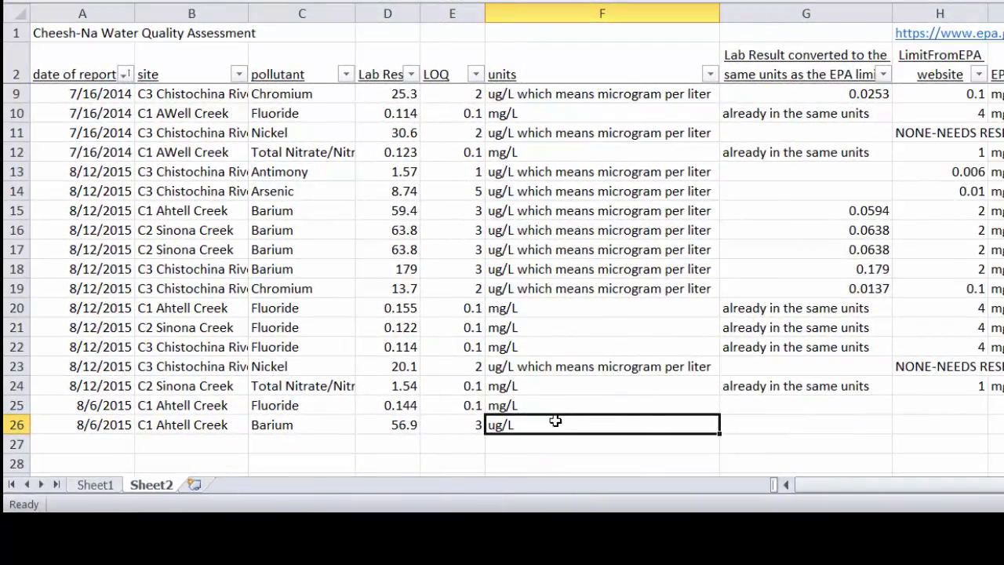
pyautogui.click(735, 420)
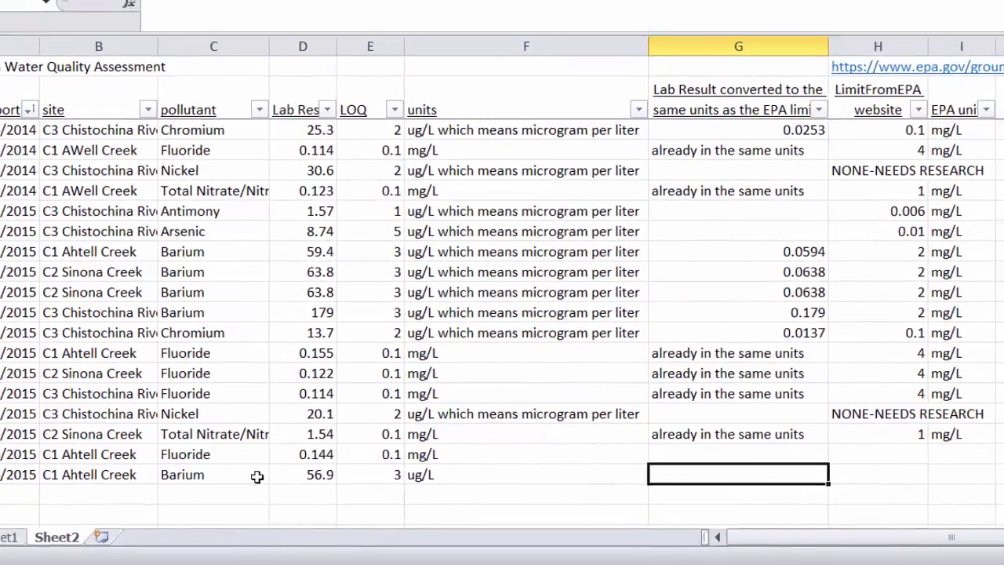
pyautogui.click(174, 454)
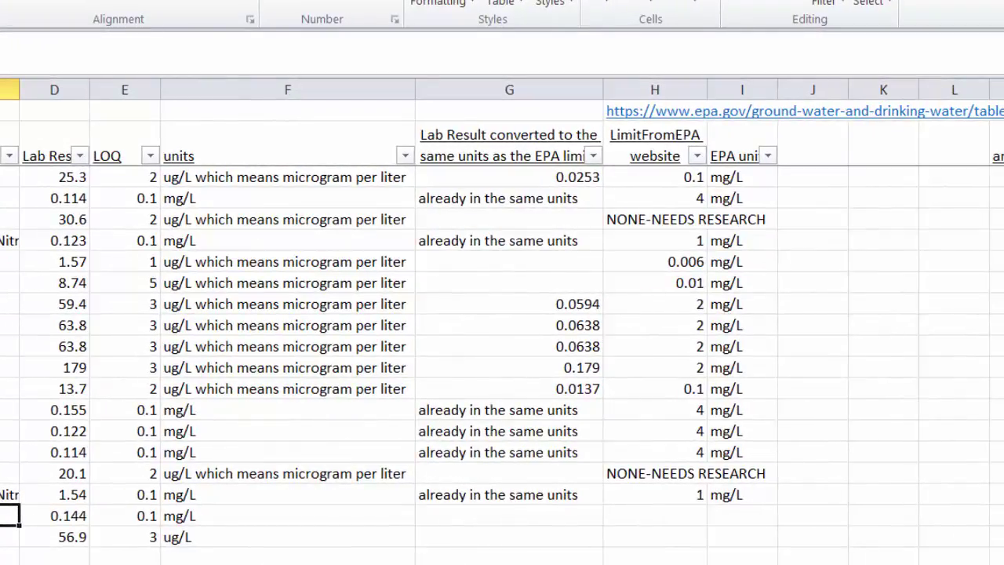
pyautogui.hscroll(1, 608, 469)
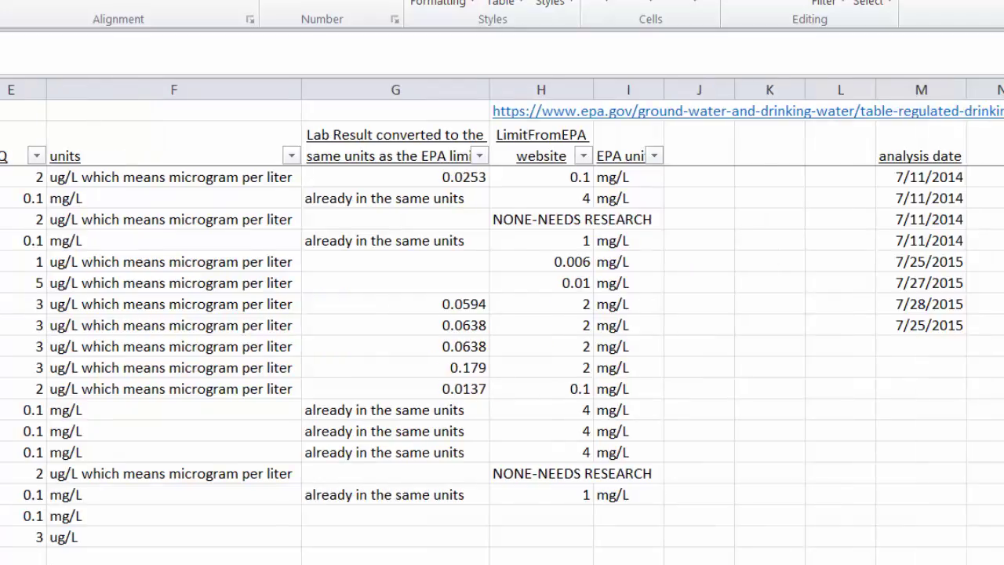
# Open the EPA Table of Regulated Drinking Water Contaminants from H1 and bring up Find.
pyautogui.click(594, 117)
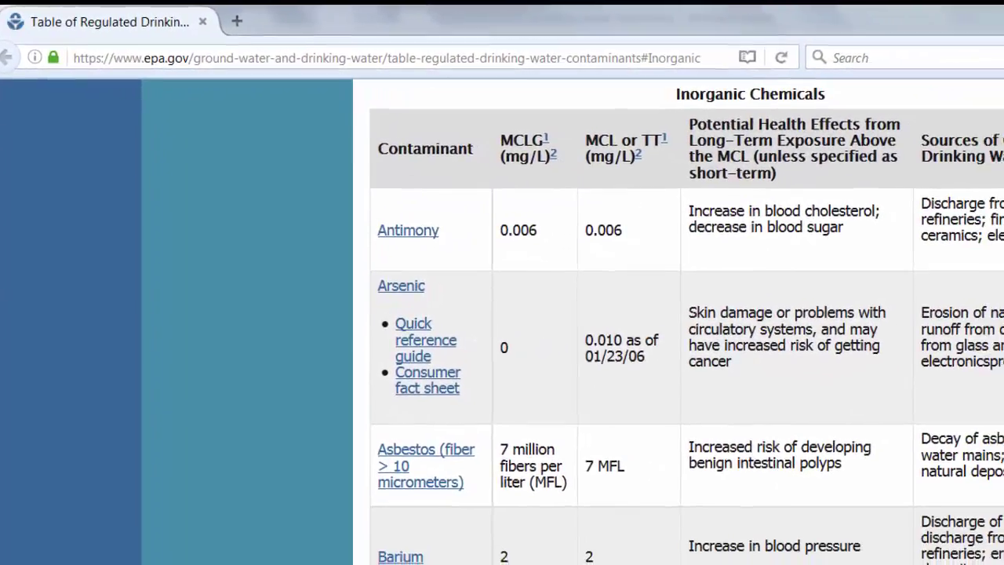
pyautogui.scroll(5, 992, 390)
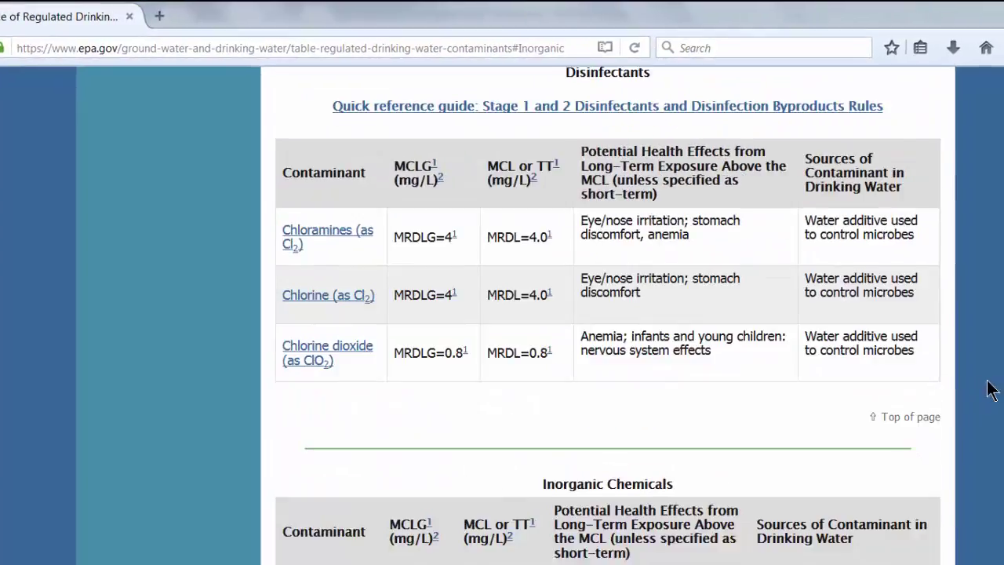
pyautogui.scroll(15, 988, 382)
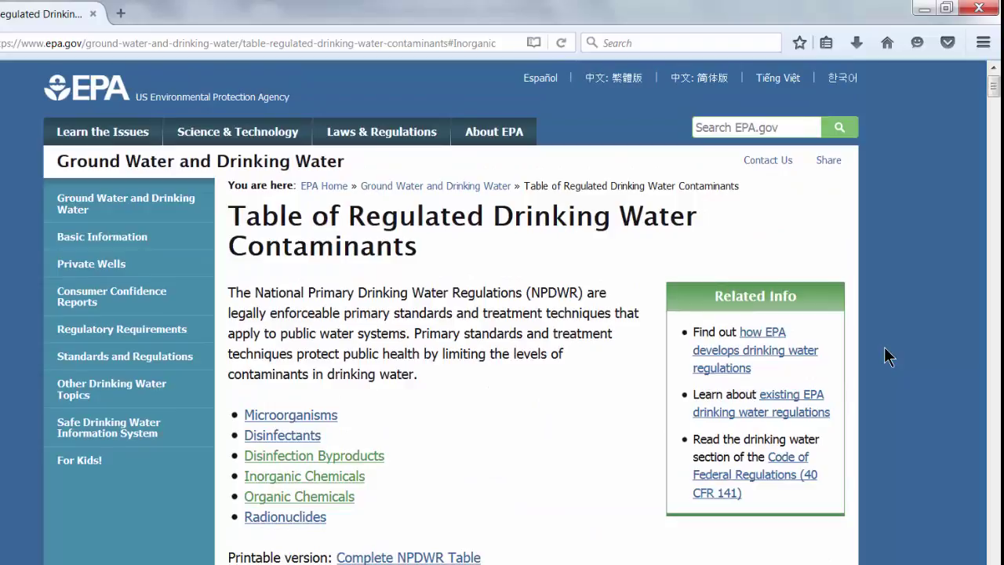
pyautogui.scroll(-6, 884, 347)
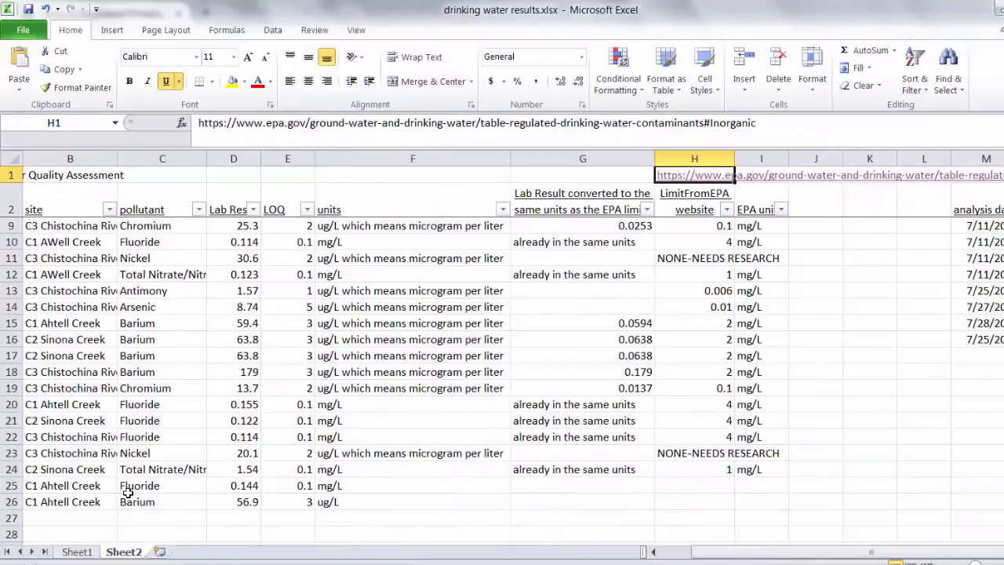
pyautogui.click(7, 486)
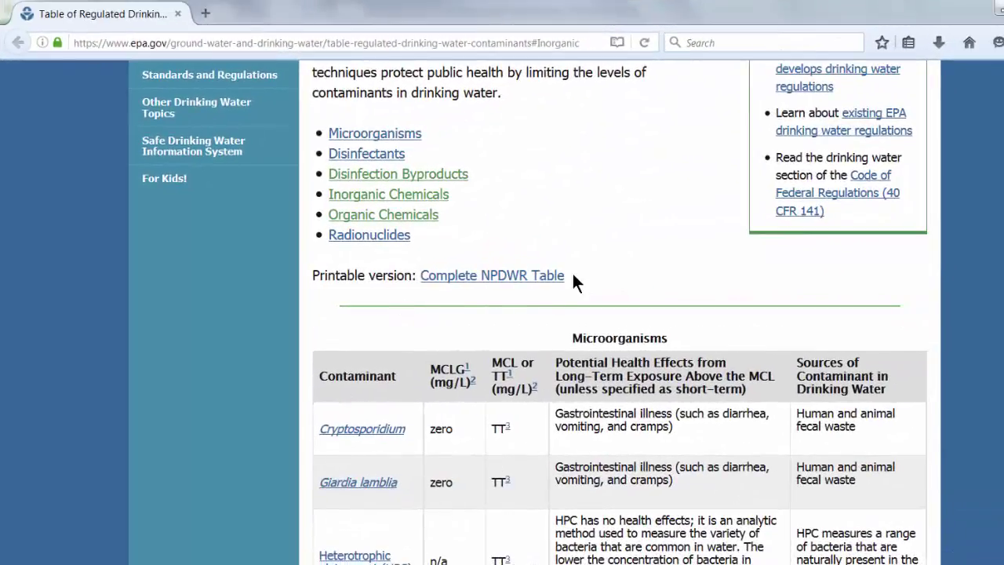
pyautogui.scroll(-3, 735, 323)
pyautogui.scroll(-20, 891, 394)
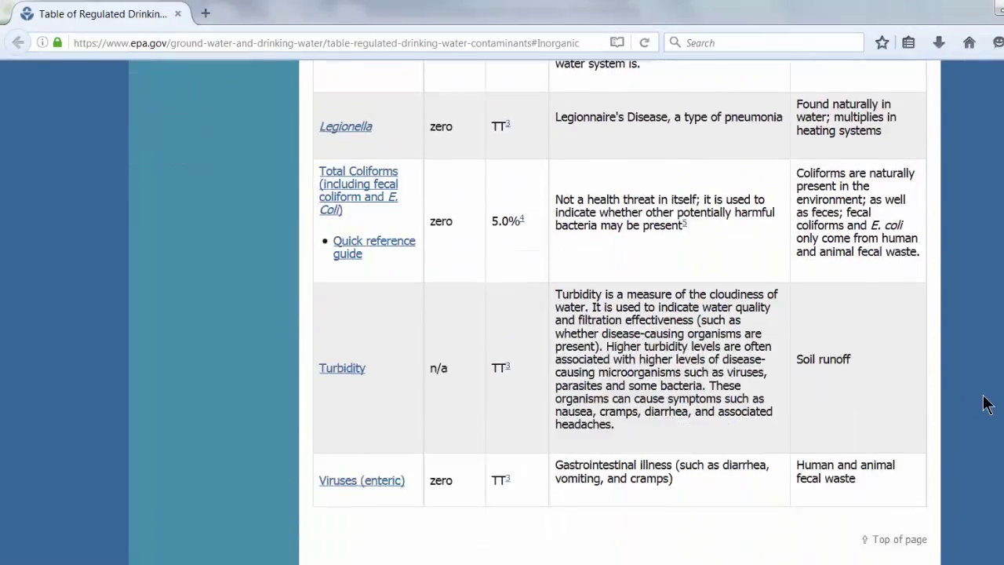
pyautogui.scroll(20, 928, 405)
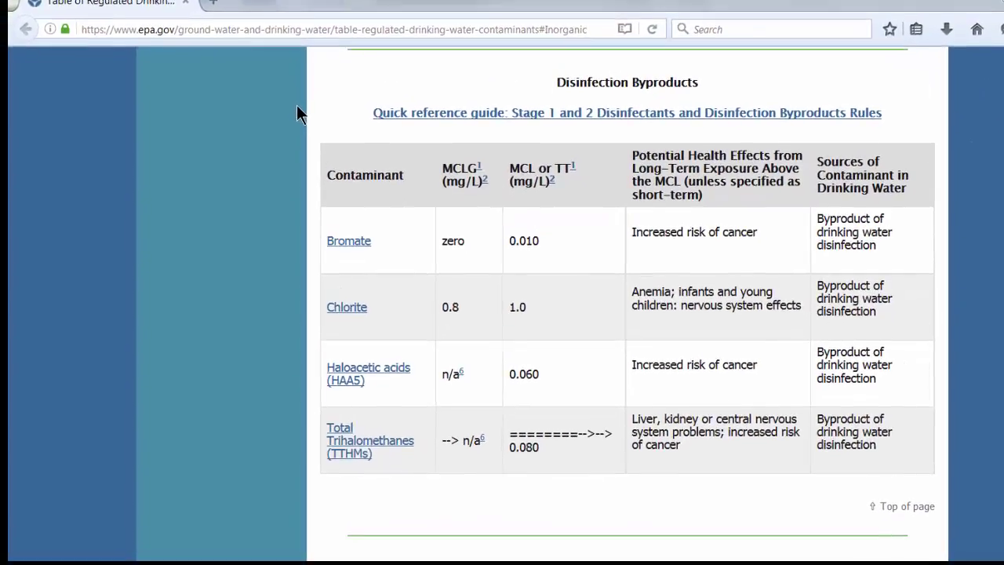
pyautogui.hotkey('ctrl', 'f')
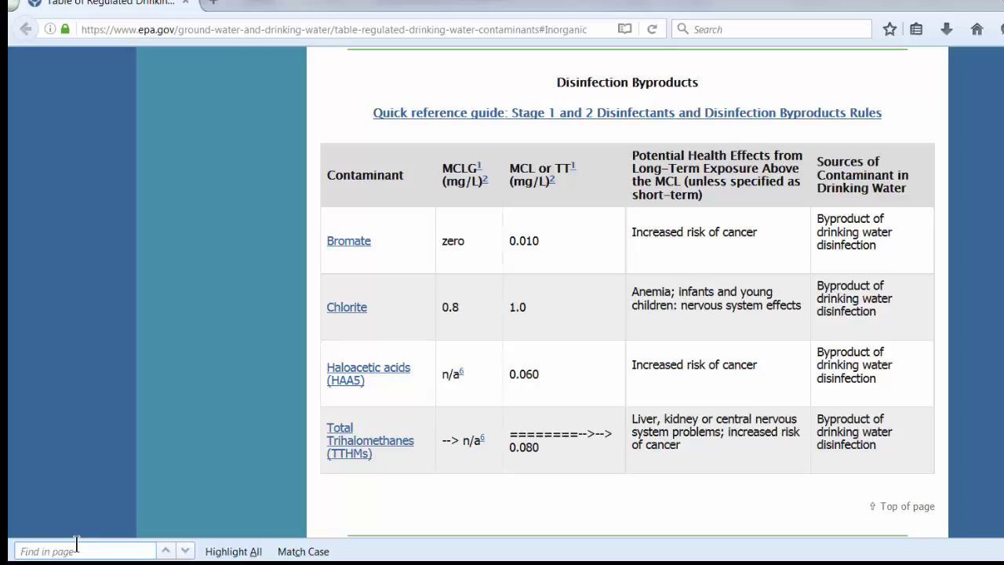
# Search the EPA page for 'fluoride' and scroll to its 4.0 mg/L Inorganic Chemicals limit.
pyautogui.write('fluoride')
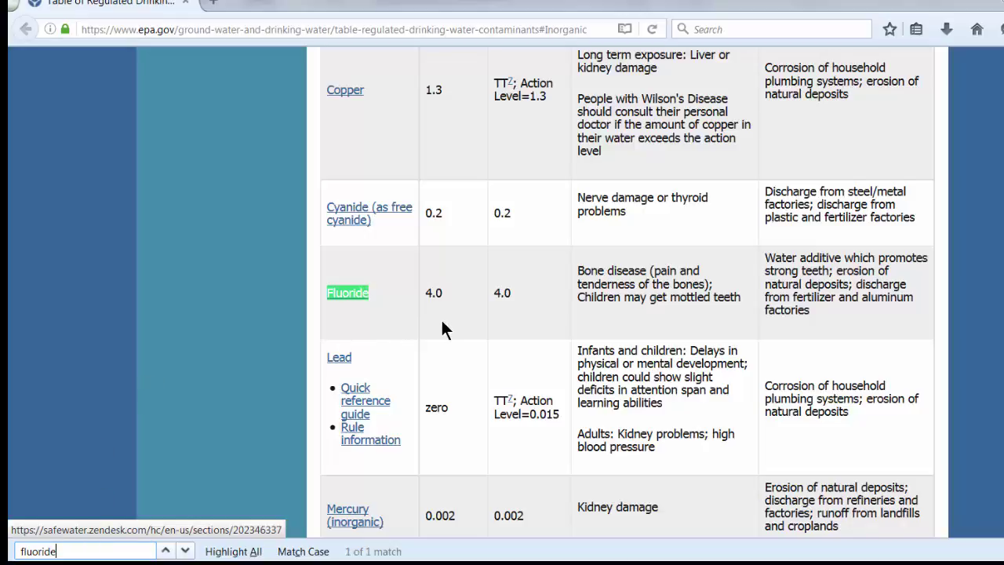
pyautogui.scroll(12, 445, 326)
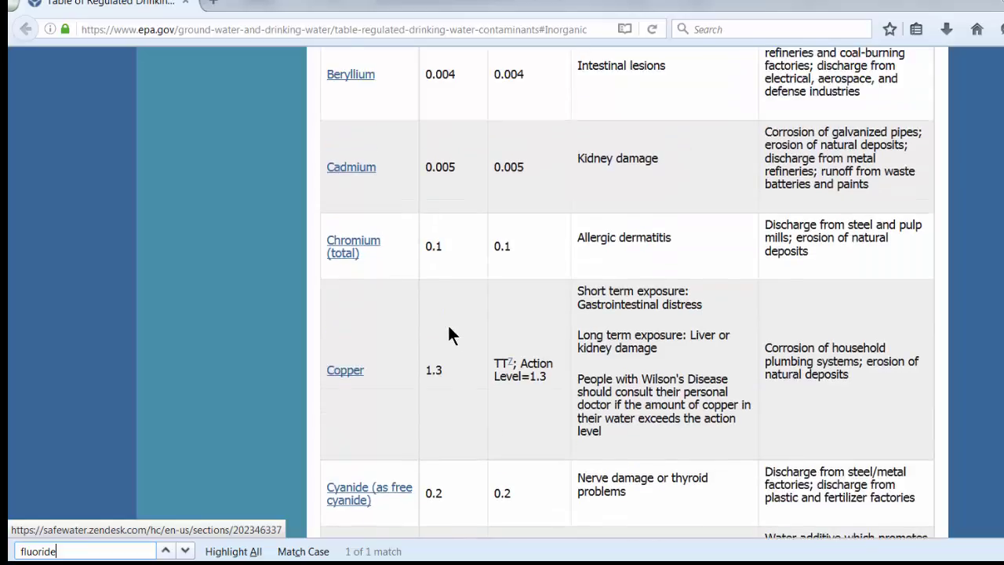
pyautogui.scroll(-3, 484, 429)
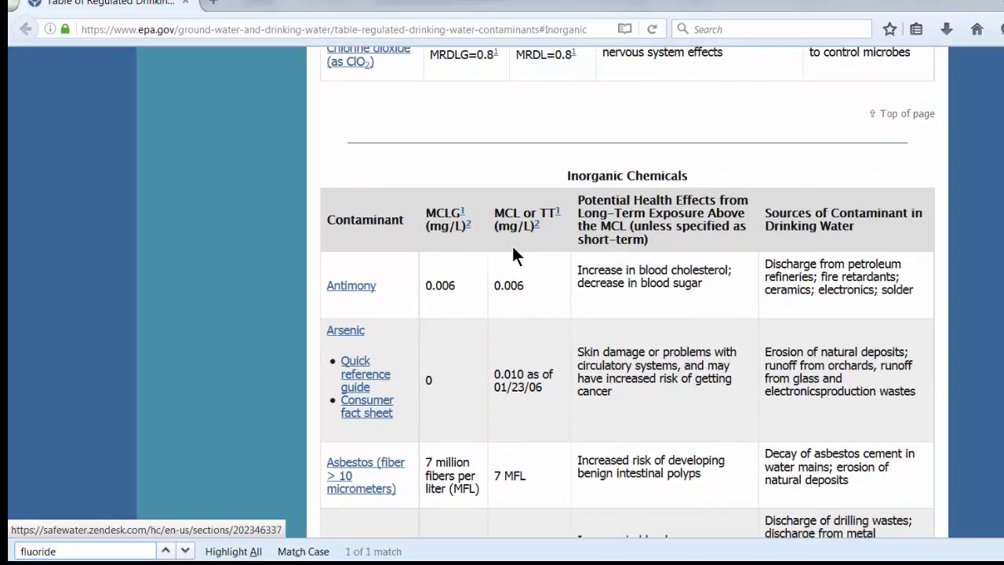
pyautogui.scroll(10, 513, 256)
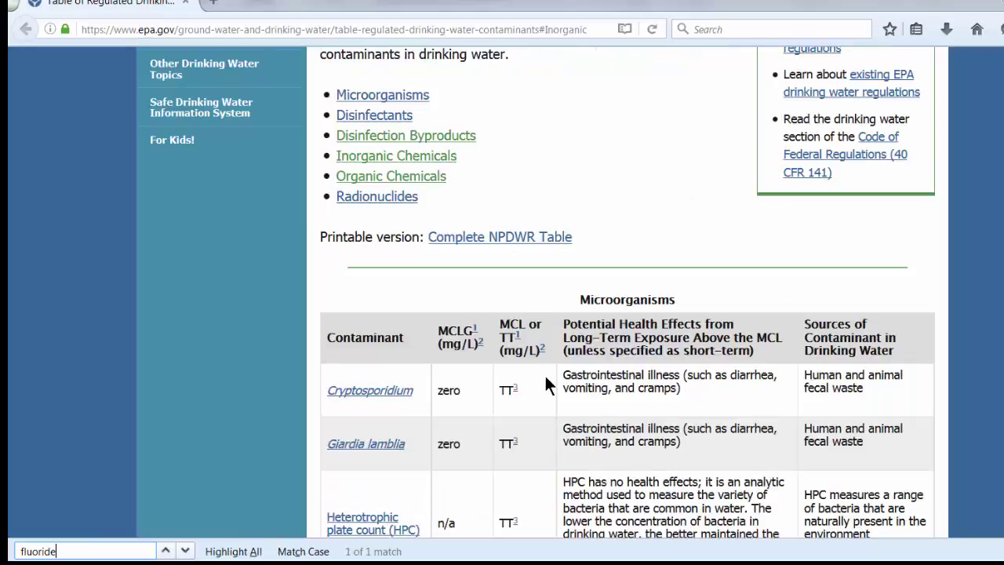
pyautogui.scroll(-2, 538, 411)
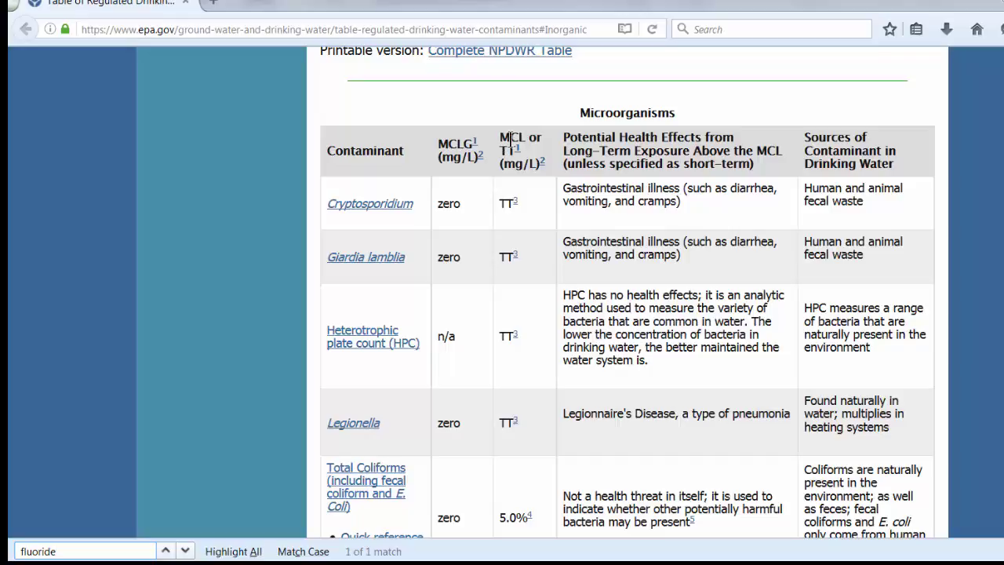
pyautogui.scroll(-10, 531, 149)
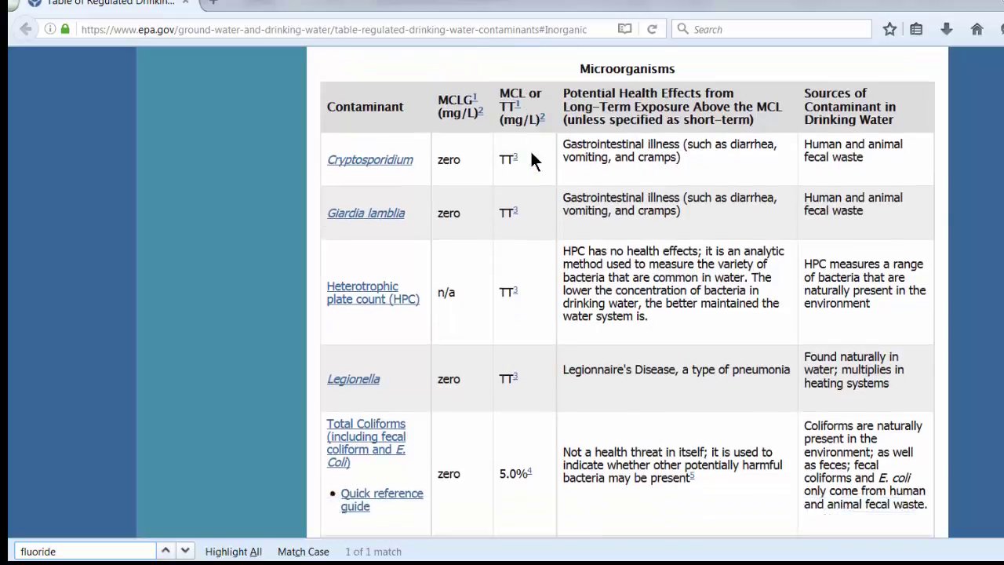
pyautogui.scroll(-20, 533, 185)
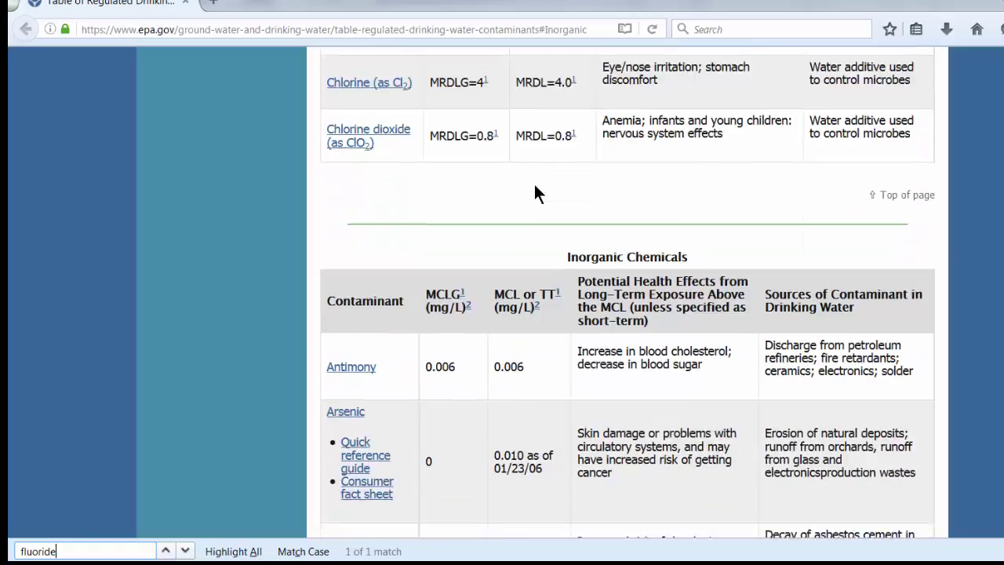
pyautogui.scroll(-1, 534, 185)
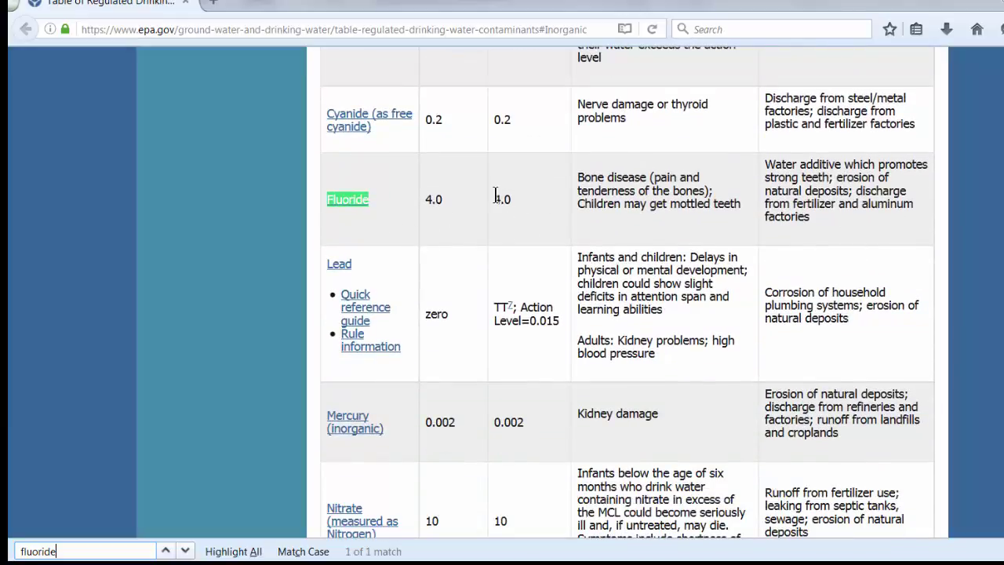
pyautogui.scroll(15, 519, 203)
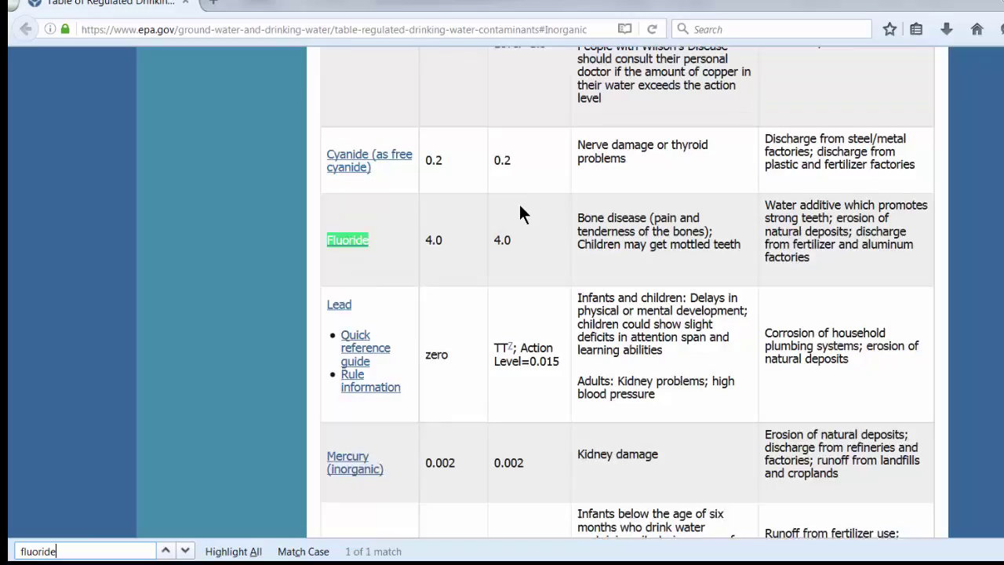
pyautogui.scroll(5, 547, 224)
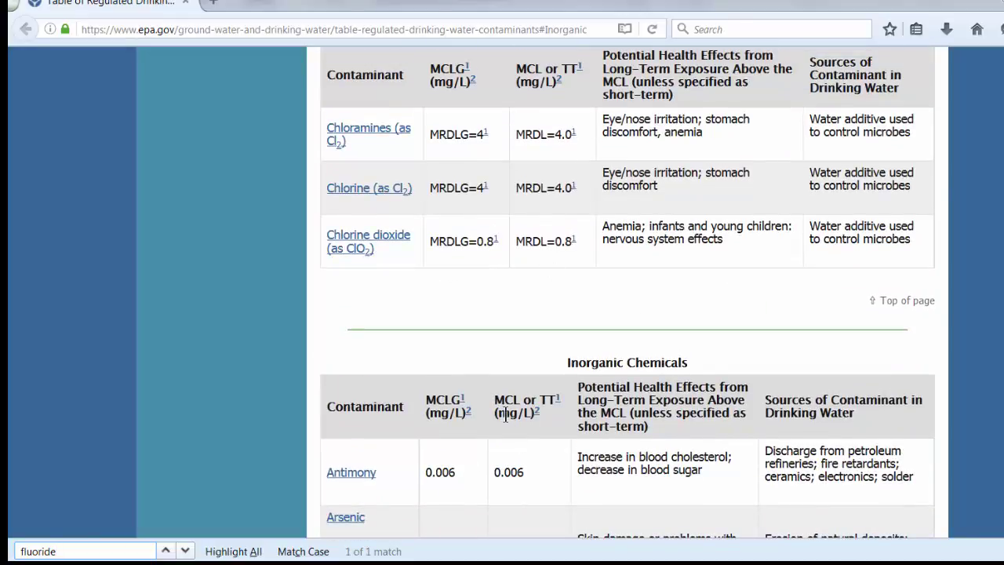
pyautogui.scroll(-9, 544, 424)
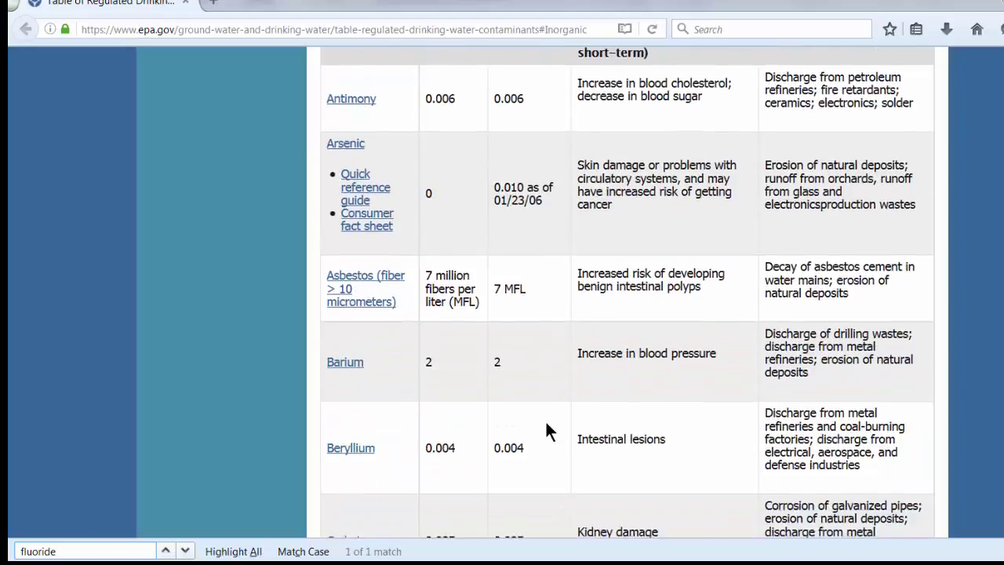
pyautogui.scroll(-5, 545, 420)
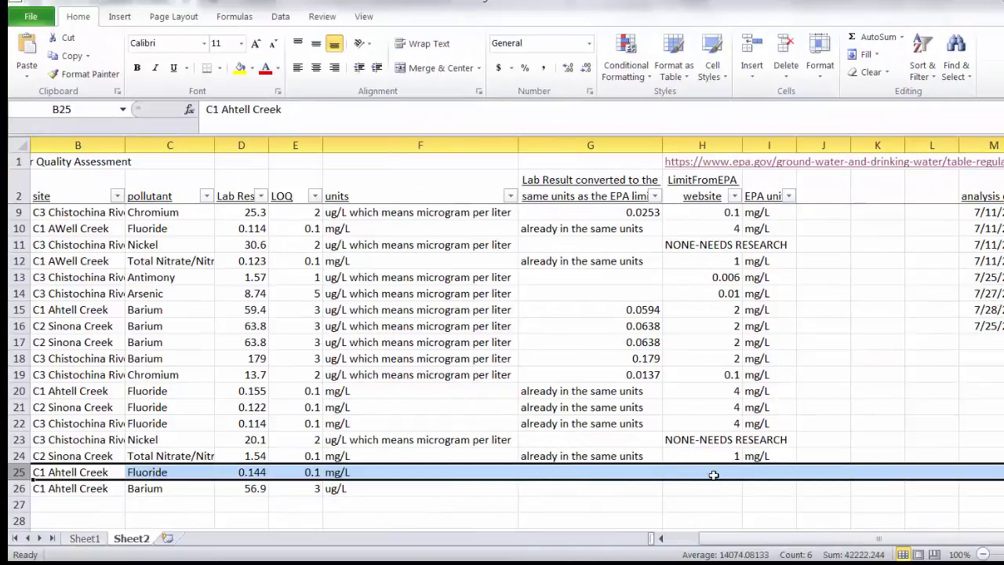
# Enter the Fluoride EPA limit 4 in H25 with units mg/L in I25.
pyautogui.click(716, 474)
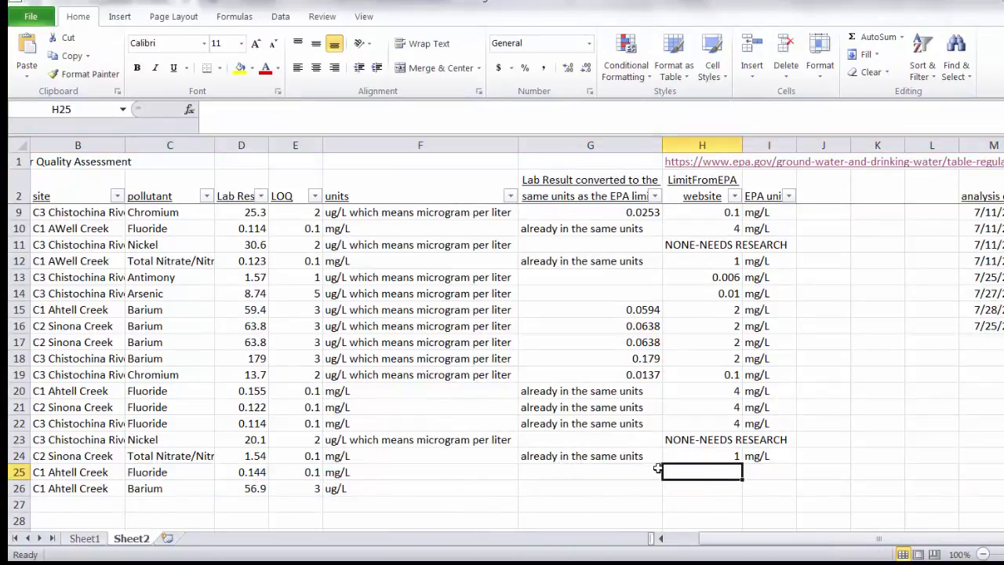
pyautogui.write('4')
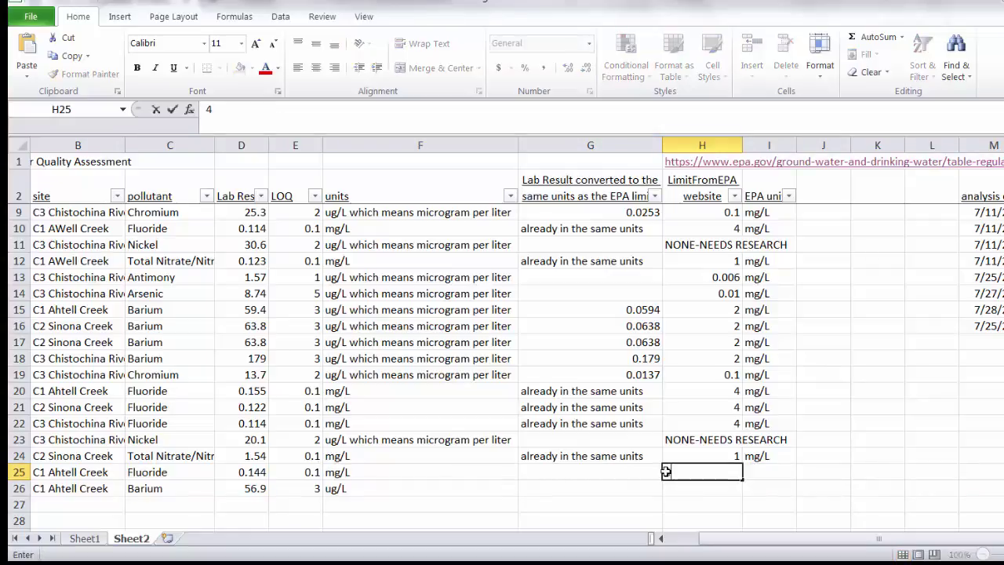
pyautogui.click(773, 473)
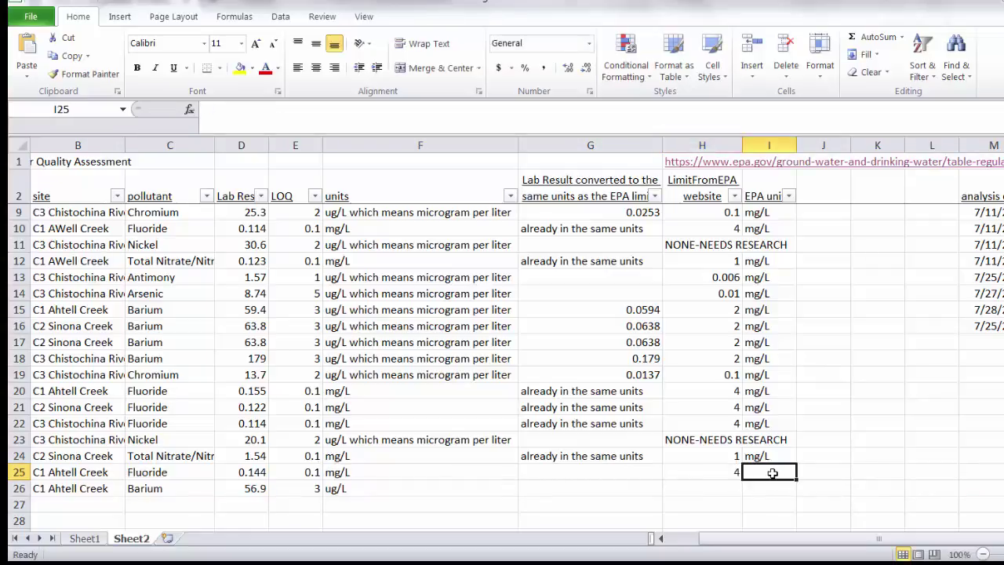
pyautogui.write('mg/L')
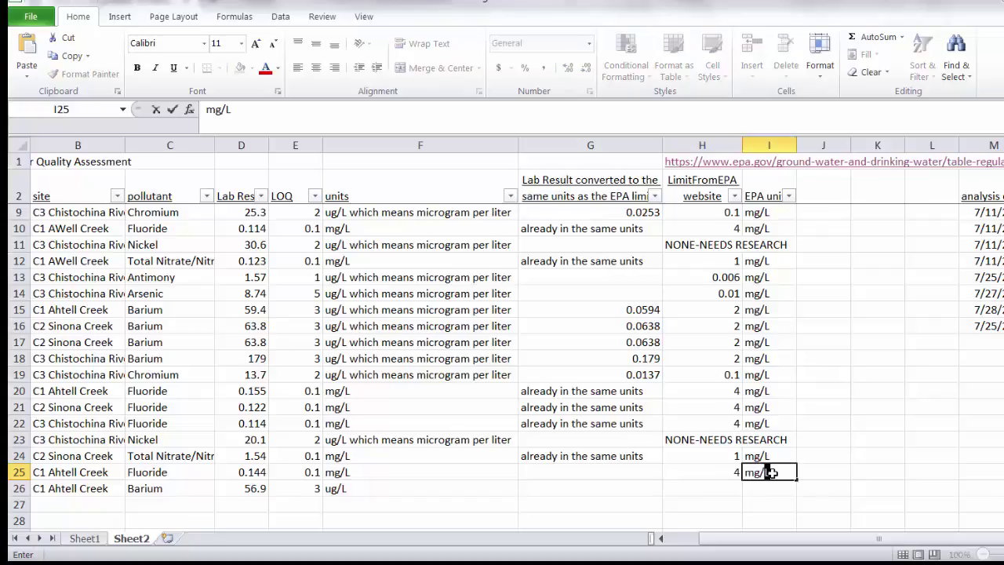
pyautogui.press('Return')
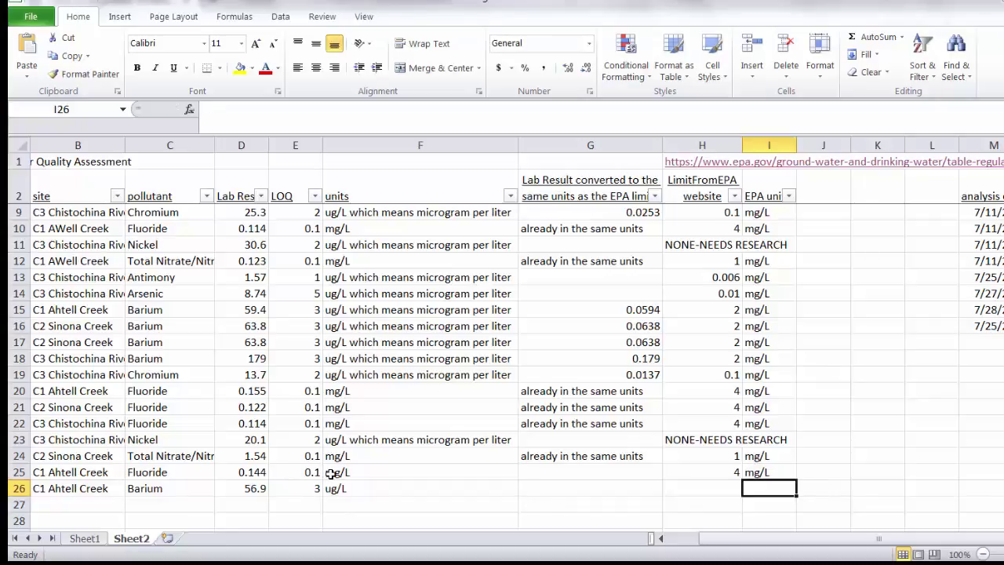
# Set G25 to 'already in the same units' and review the 0.144, mg/L and 4 values.
pyautogui.click(541, 472)
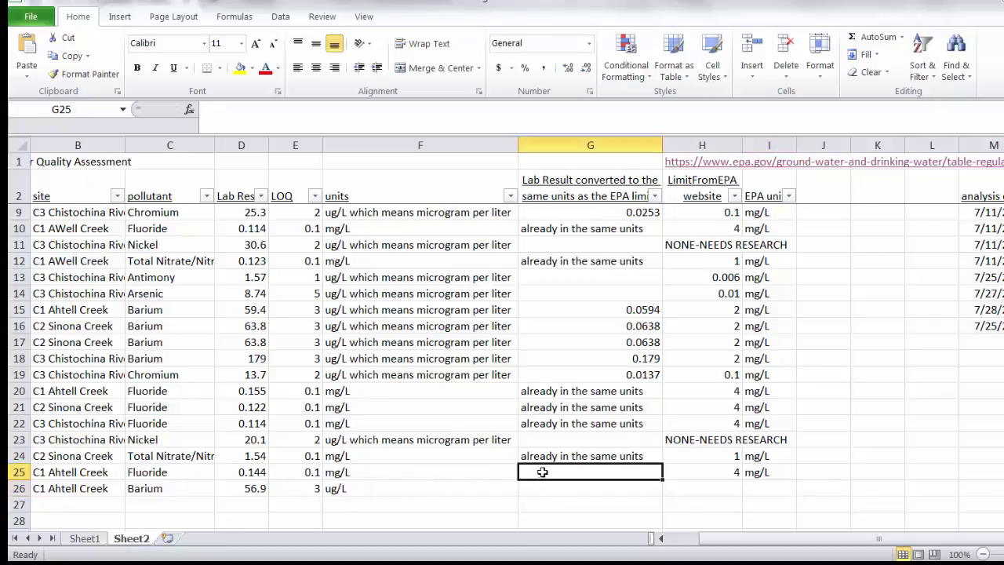
pyautogui.write('already in the same units')
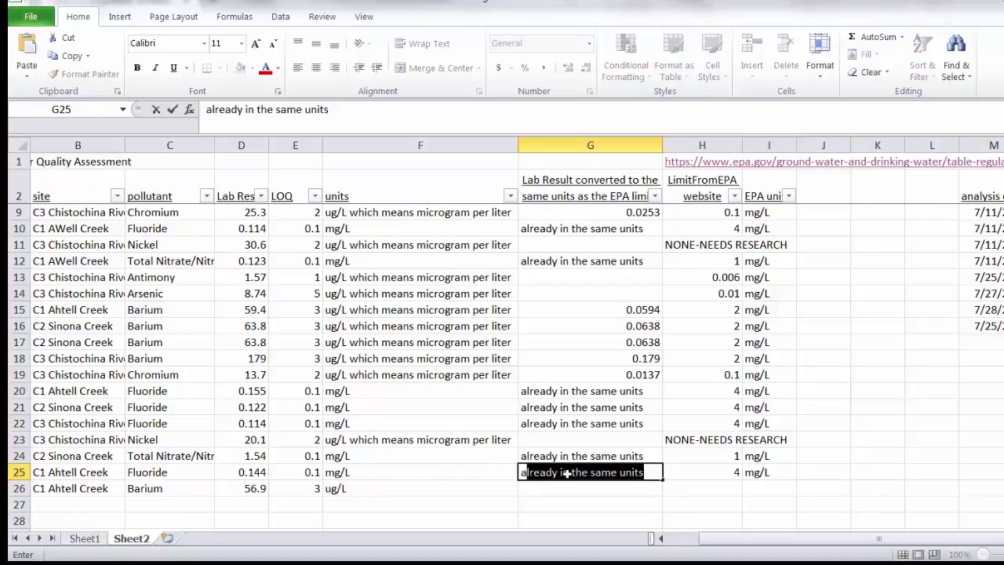
pyautogui.press('Return')
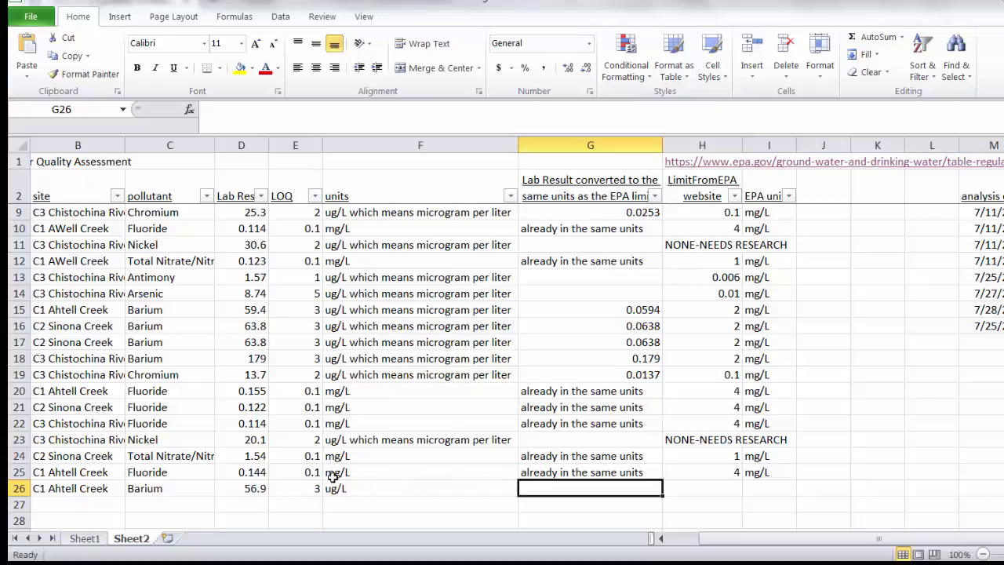
pyautogui.click(252, 469)
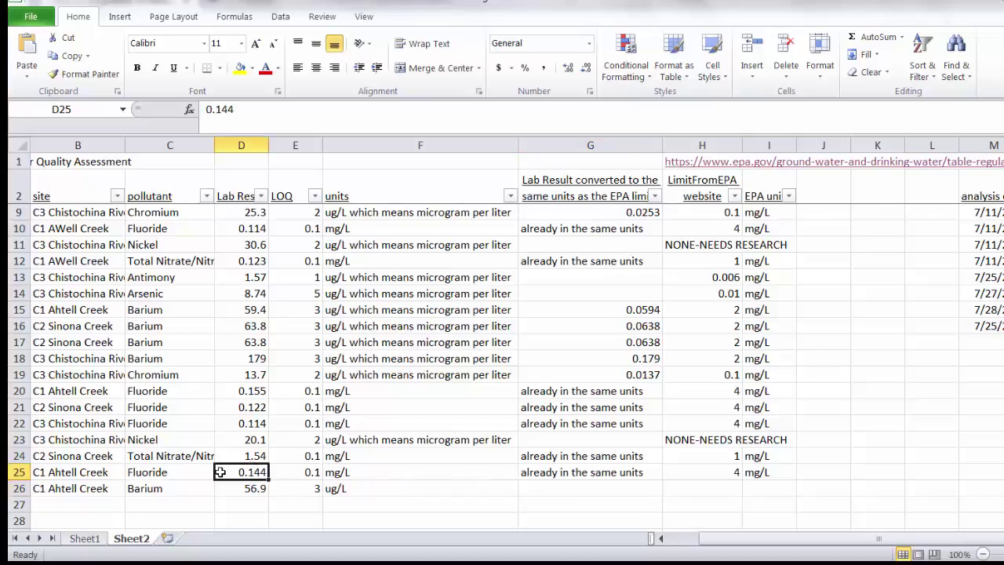
pyautogui.click(353, 471)
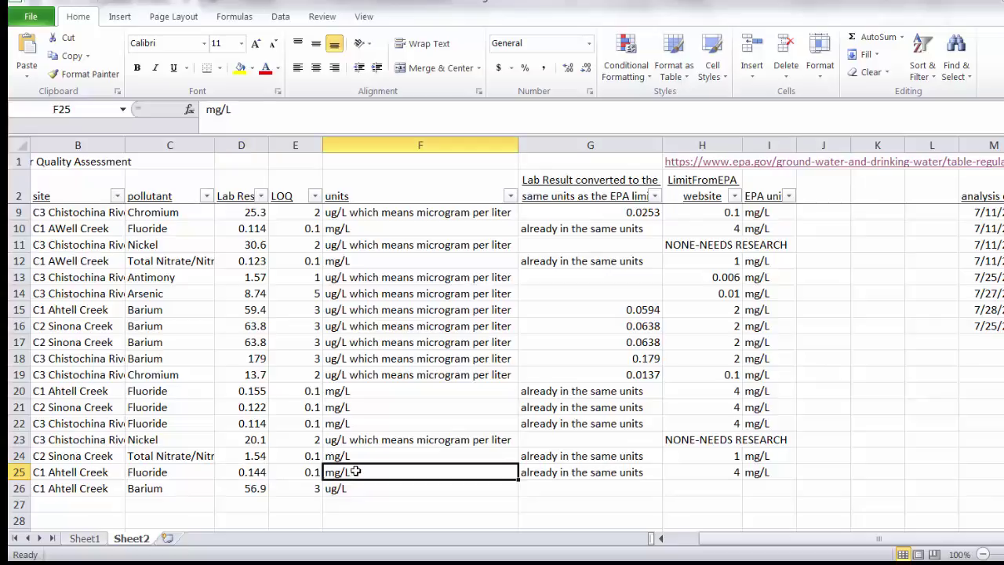
pyautogui.click(697, 472)
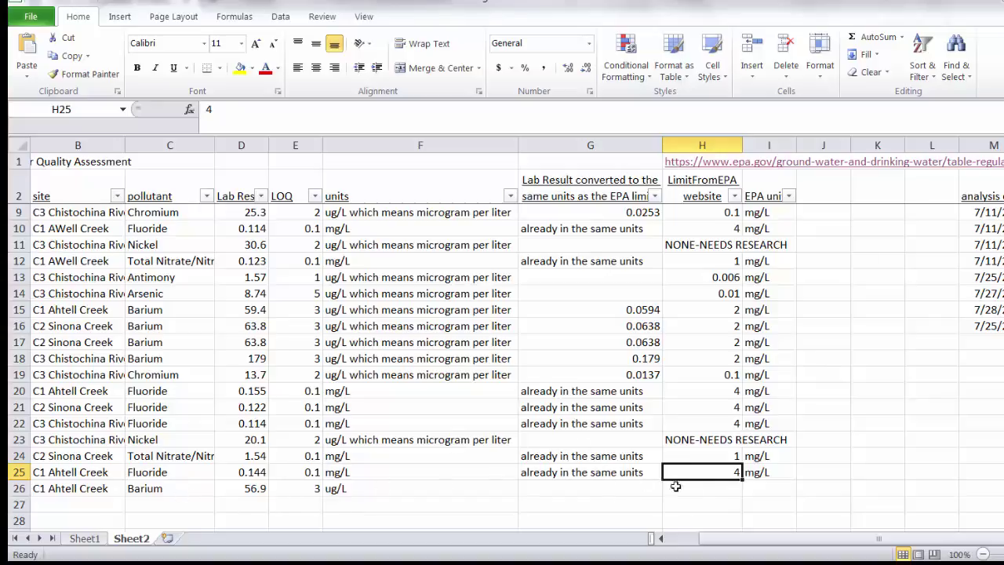
# Select H26, then scroll the EPA table to Barium's 2 mg/L limit.
pyautogui.click(708, 488)
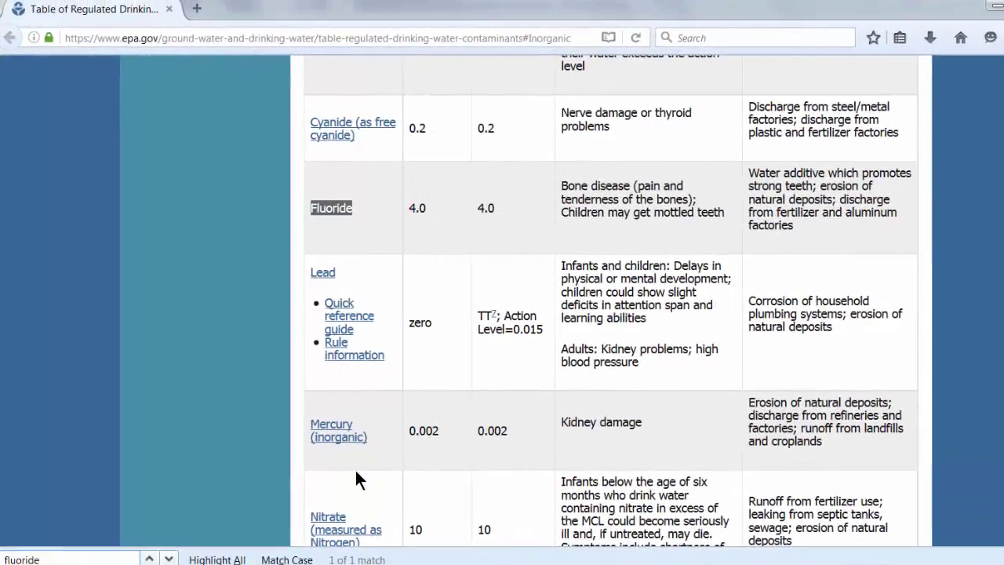
pyautogui.scroll(6, 357, 479)
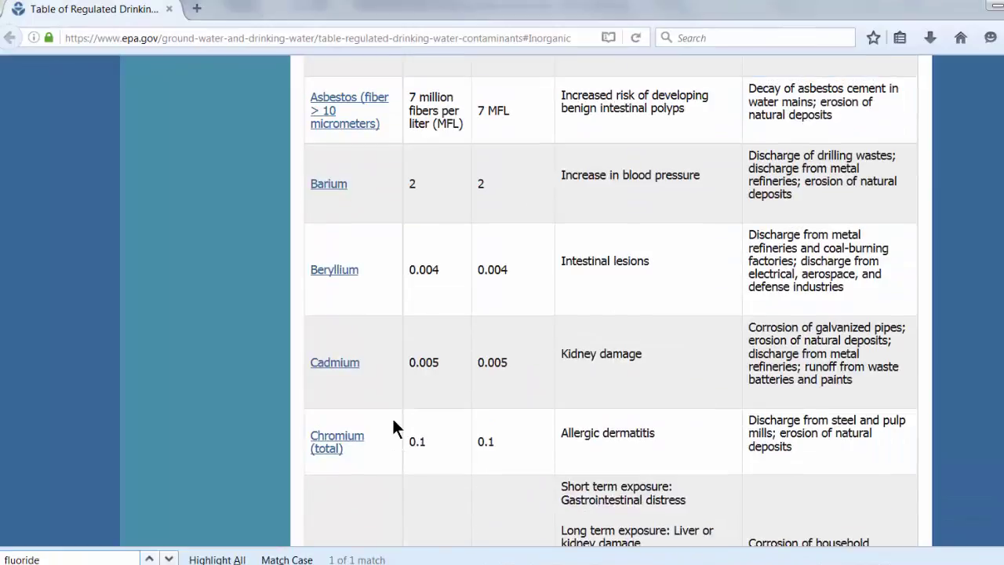
pyautogui.scroll(2, 393, 421)
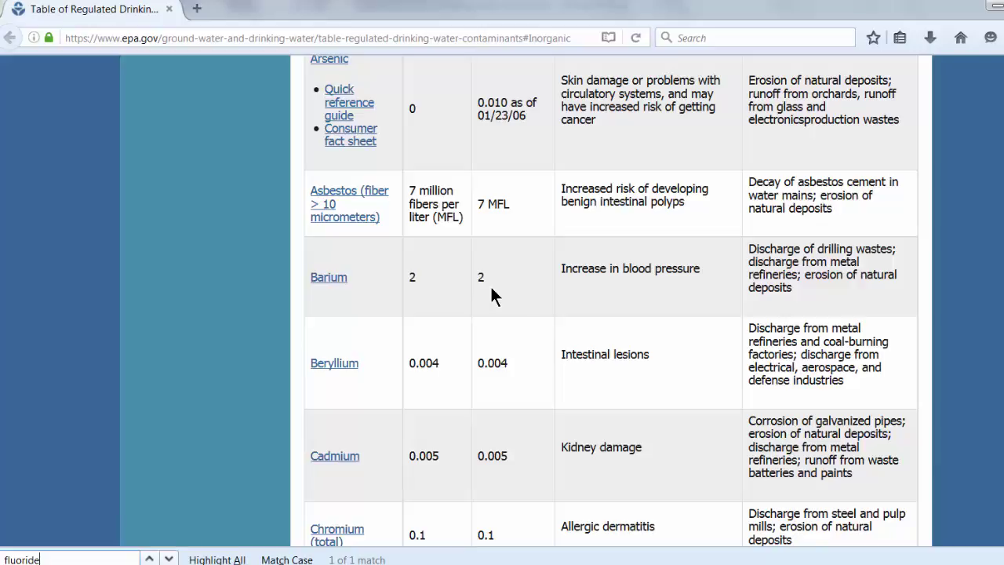
pyautogui.scroll(6, 490, 285)
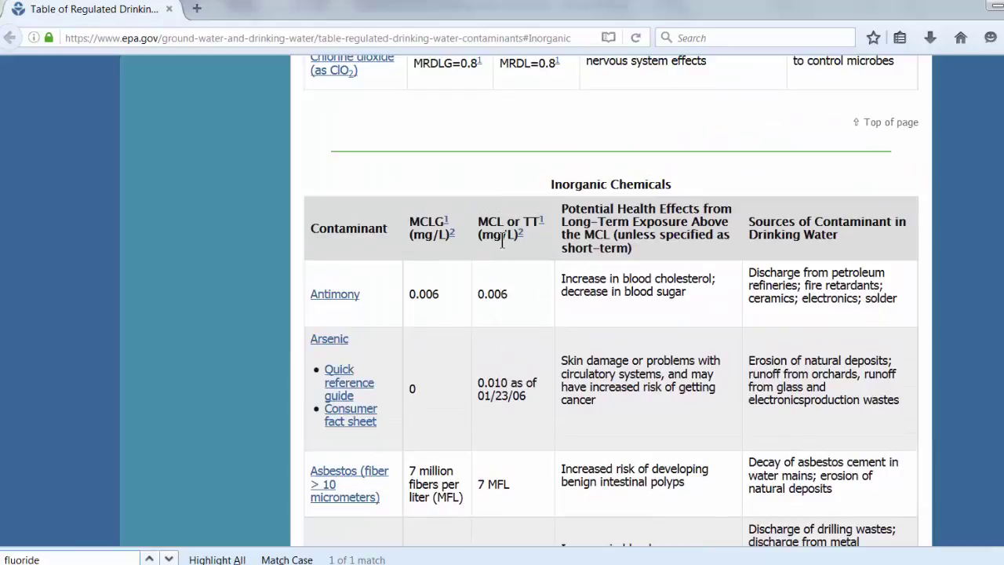
pyautogui.scroll(-4, 503, 243)
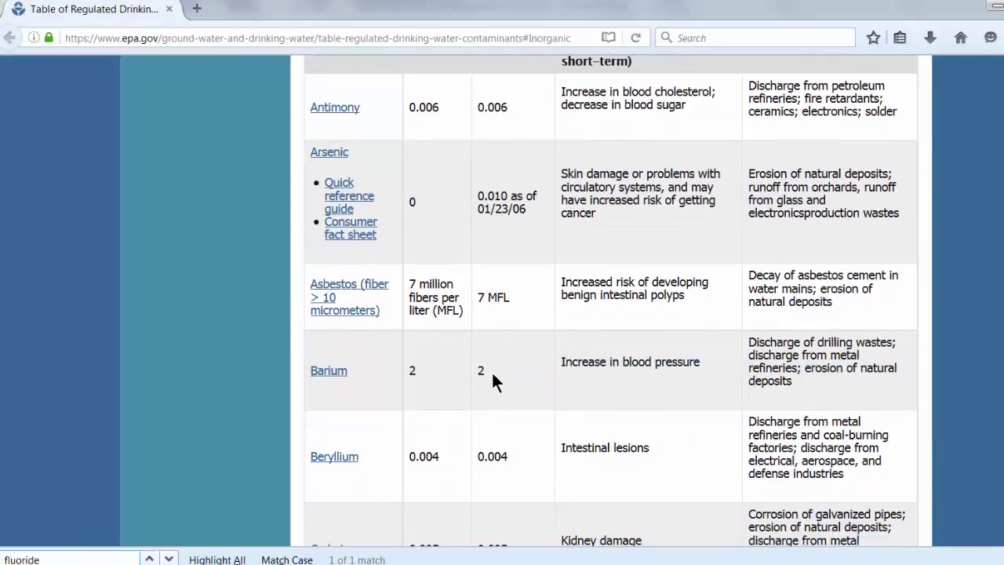
pyautogui.scroll(6, 492, 373)
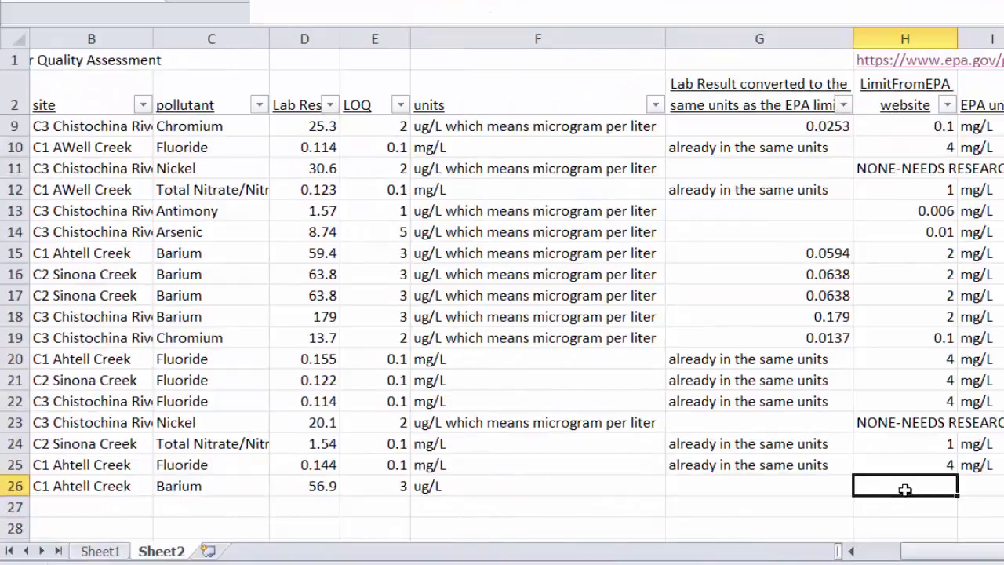
# Enter Barium's EPA limit 2 in H26 with units mg/L in I26.
pyautogui.write('2')
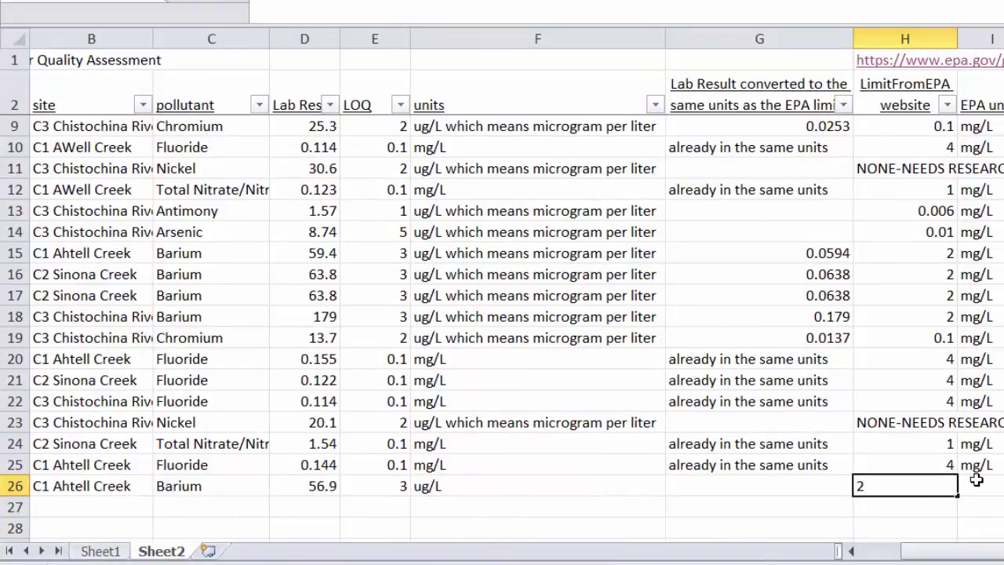
pyautogui.click(971, 481)
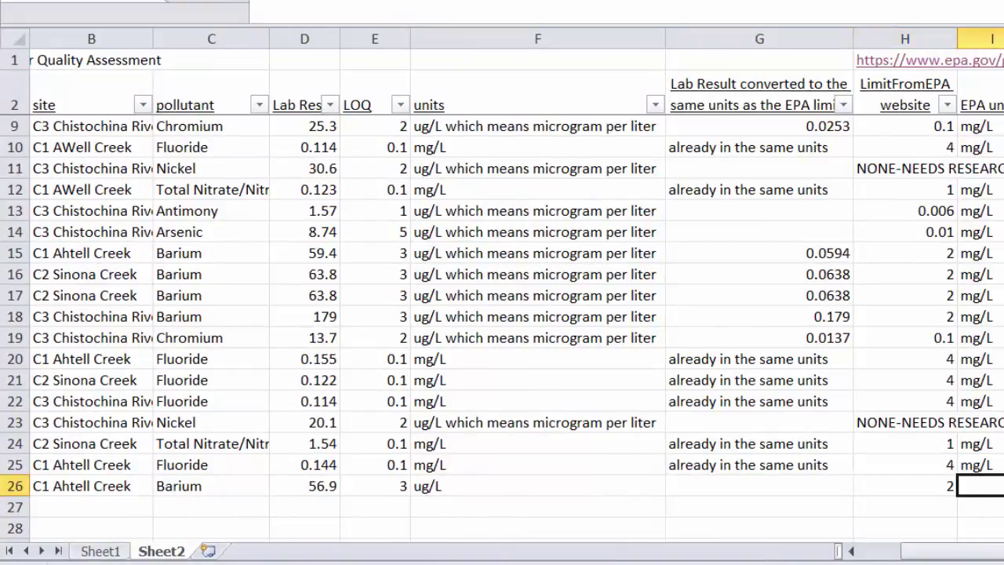
pyautogui.write('mg/')
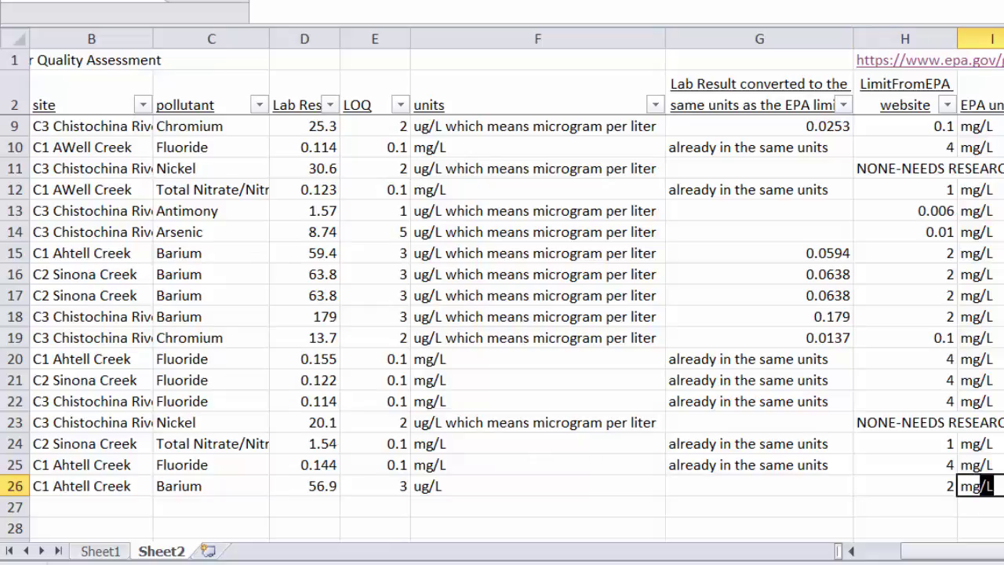
pyautogui.press('Tab')
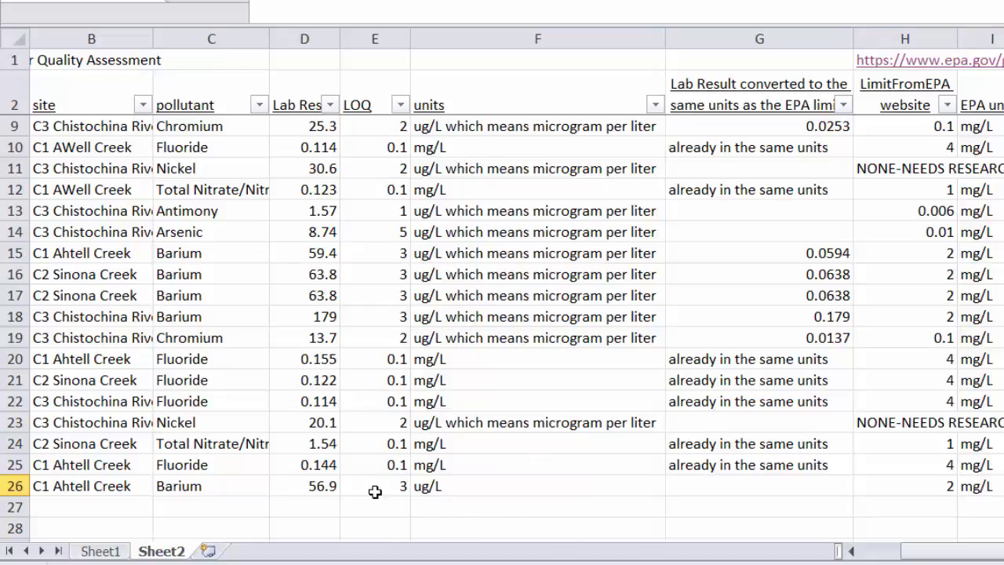
# Review row 26's 56.9 ug/L result against the 2 mg/L limit, ending on empty G26.
pyautogui.click(318, 484)
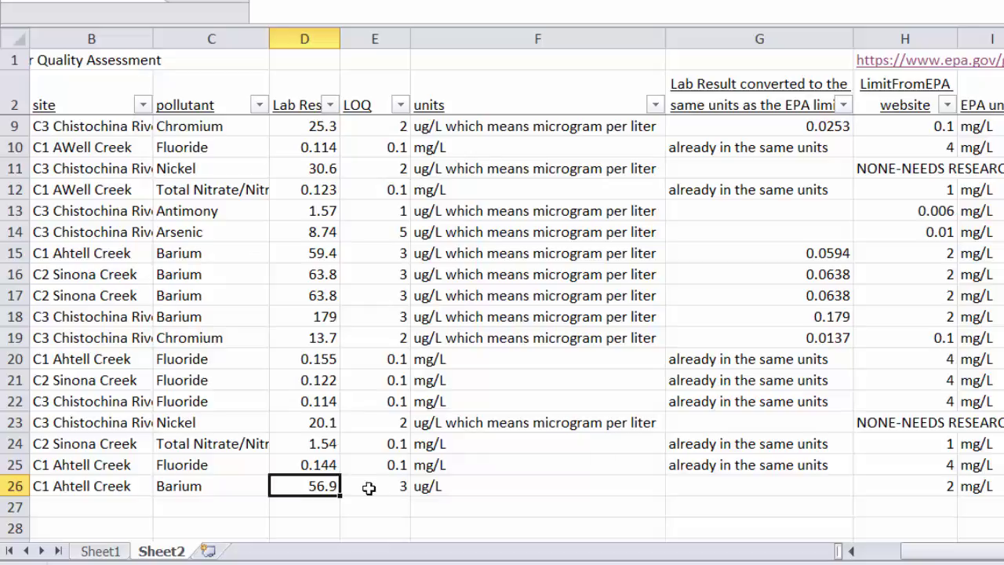
pyautogui.click(441, 485)
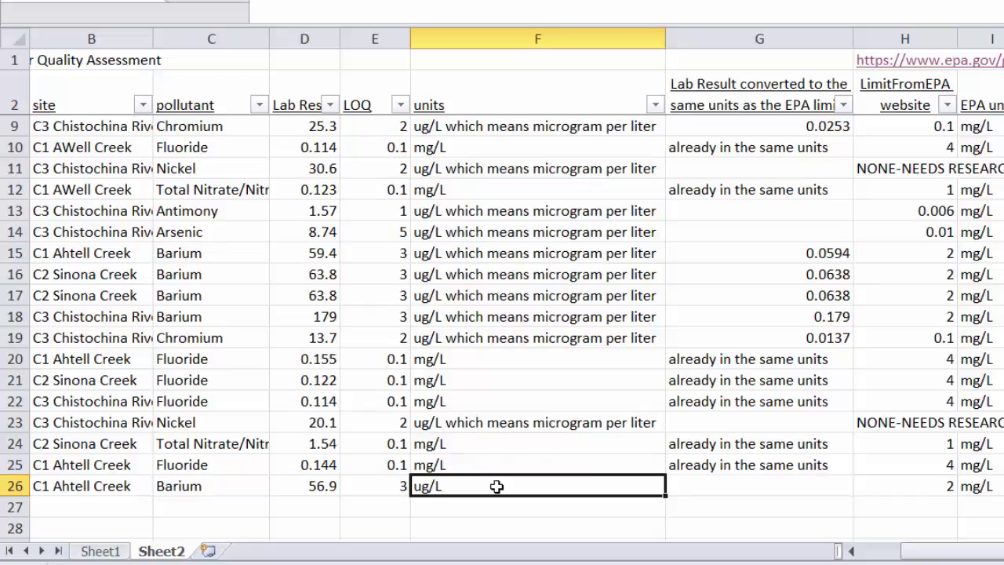
pyautogui.click(968, 485)
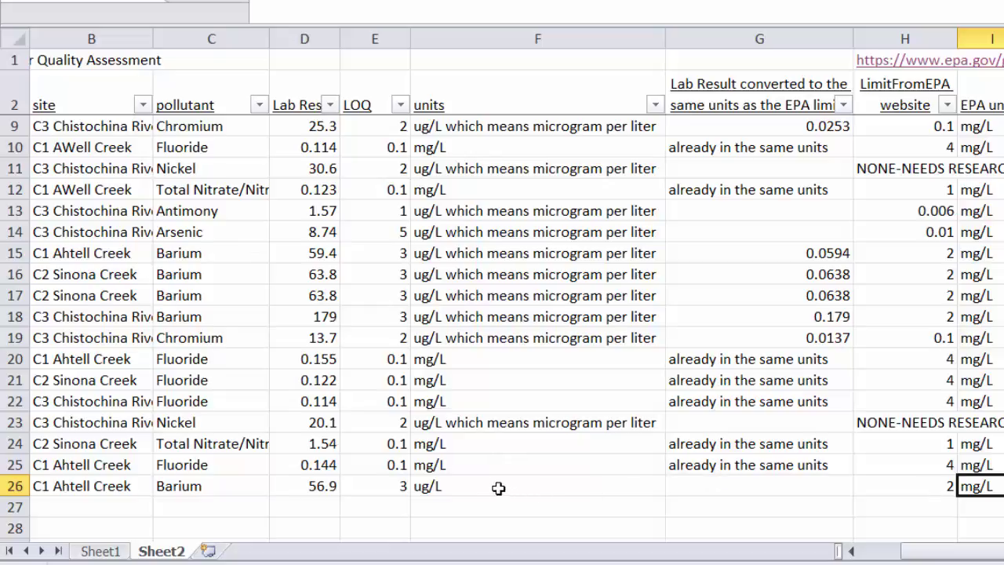
pyautogui.click(452, 485)
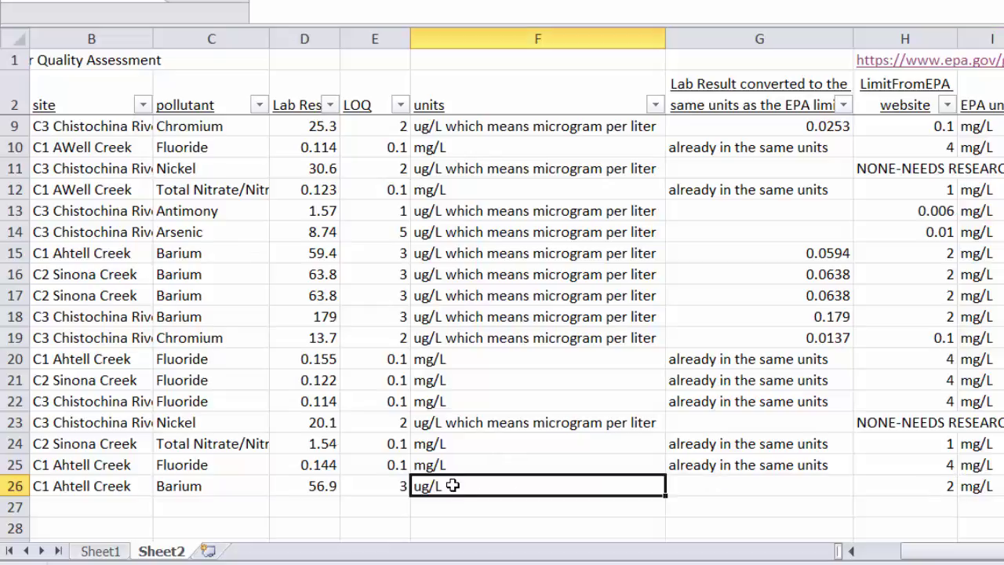
pyautogui.click(322, 485)
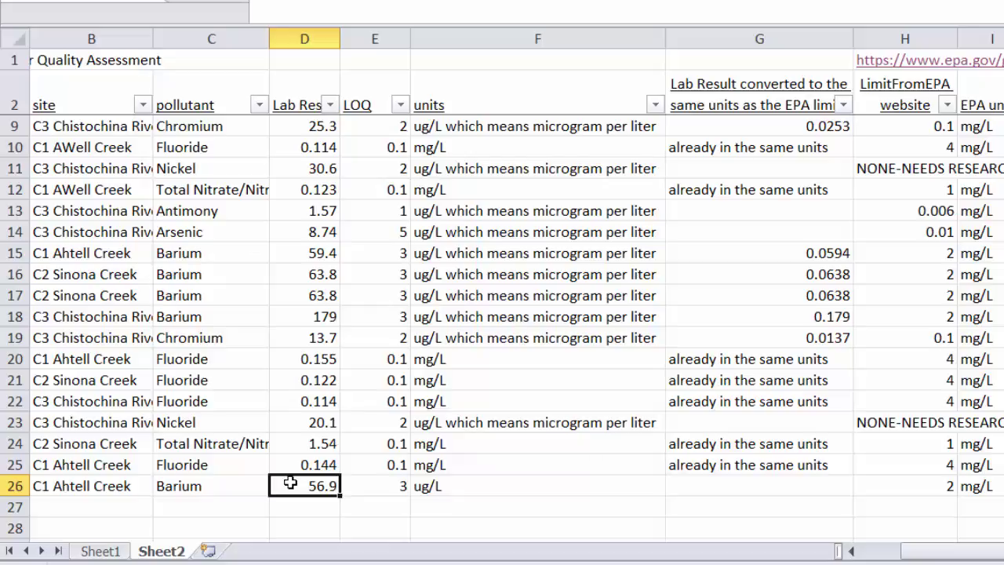
pyautogui.click(928, 487)
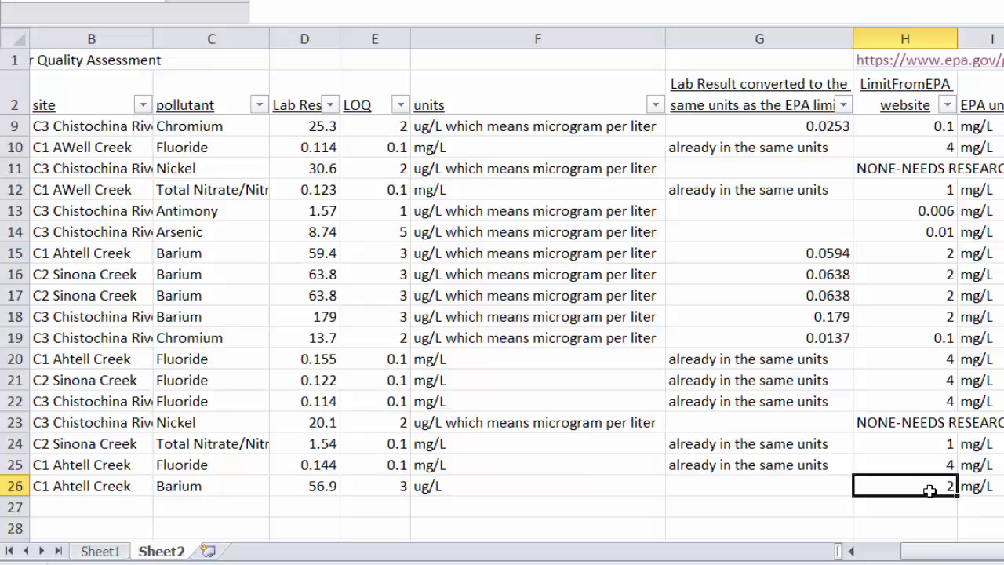
pyautogui.click(694, 485)
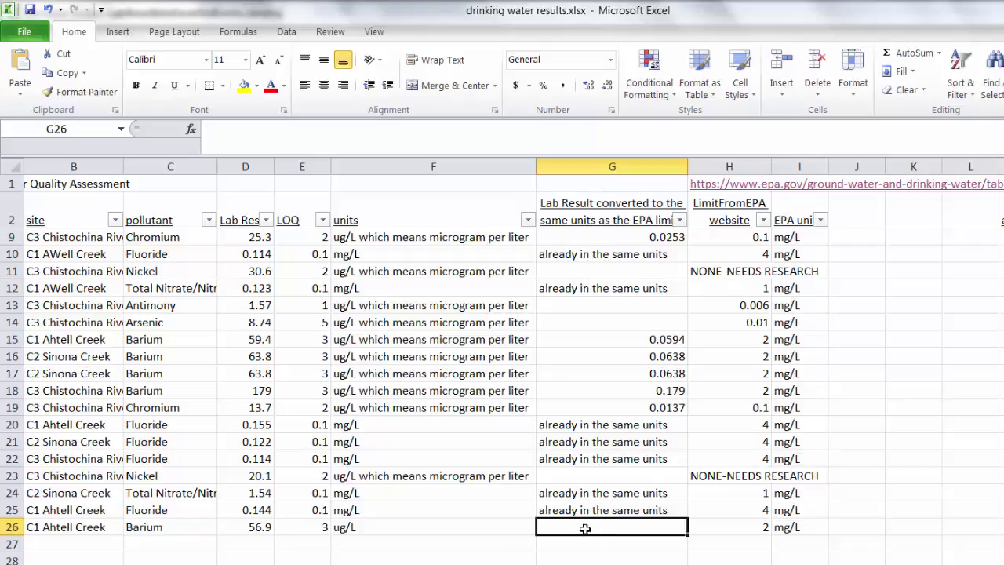
# Enter =D26/1000 in G26 so Barium's 56.9 ug/L reads 0.0569 mg/L.
pyautogui.write('=')
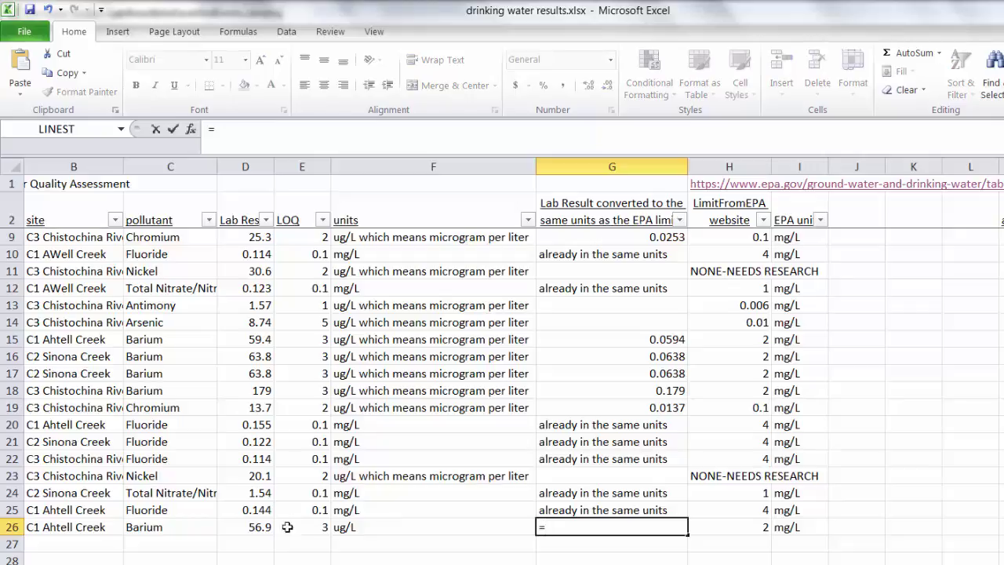
pyautogui.click(261, 527)
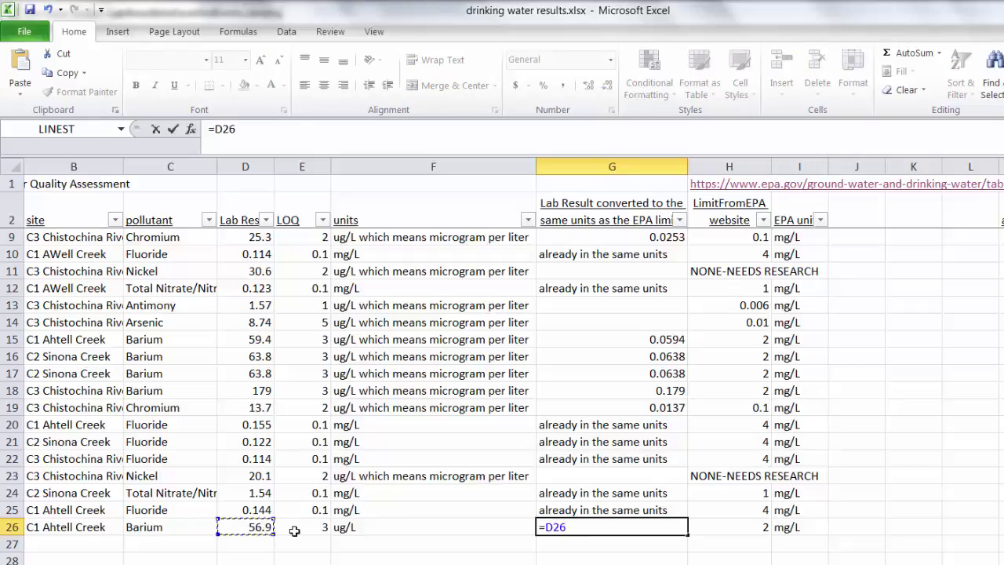
pyautogui.write('/1000')
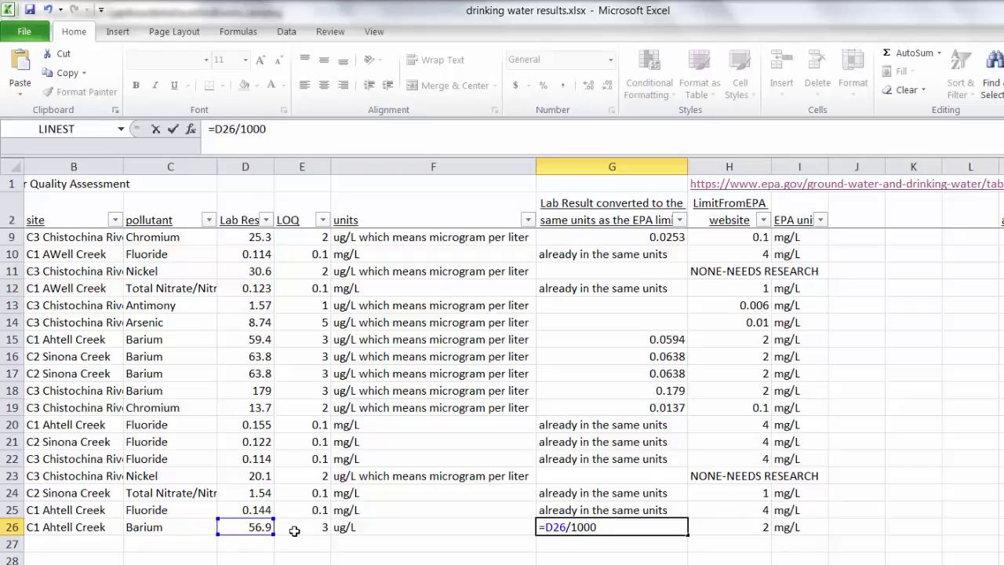
pyautogui.press('Return')
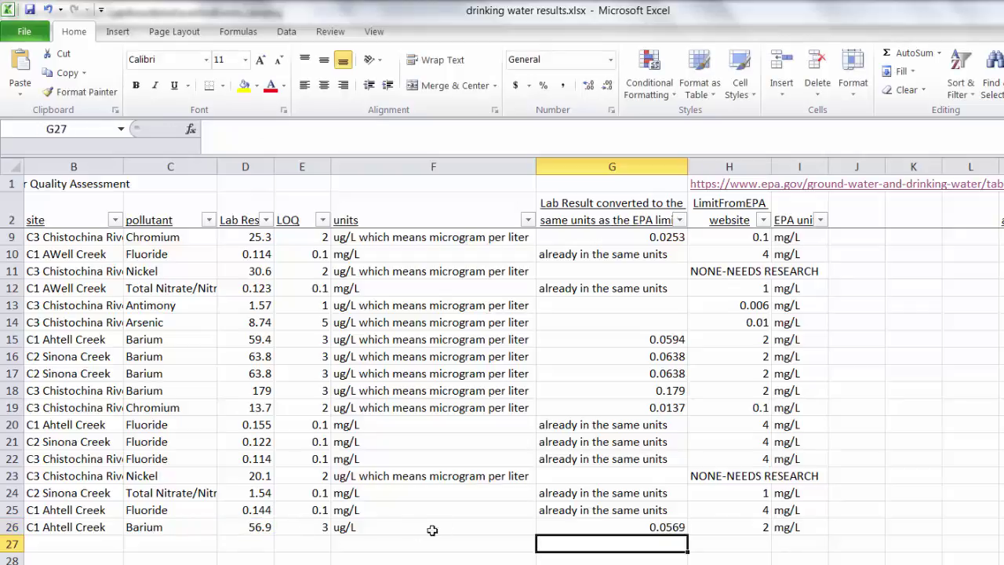
pyautogui.click(572, 527)
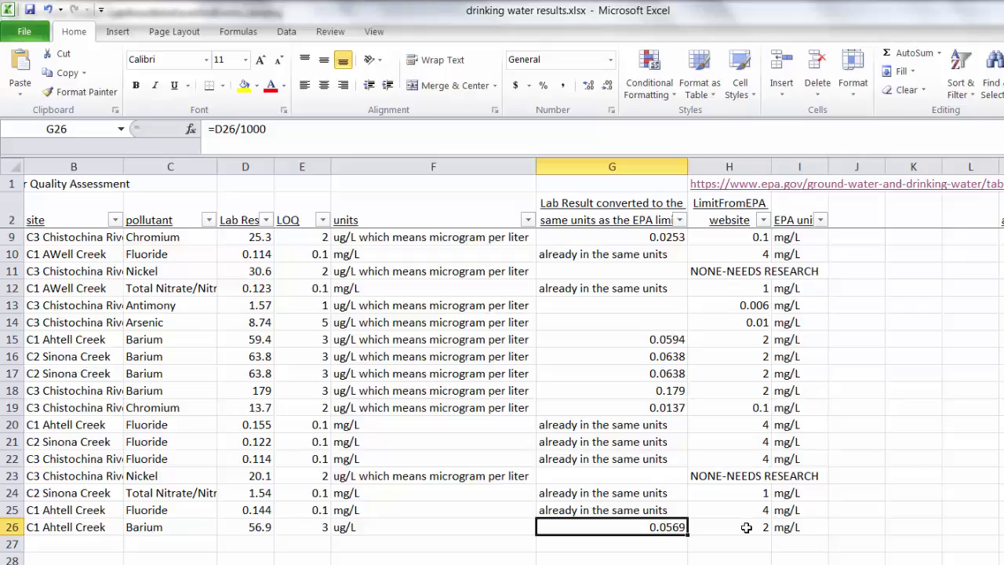
pyautogui.click(66, 545)
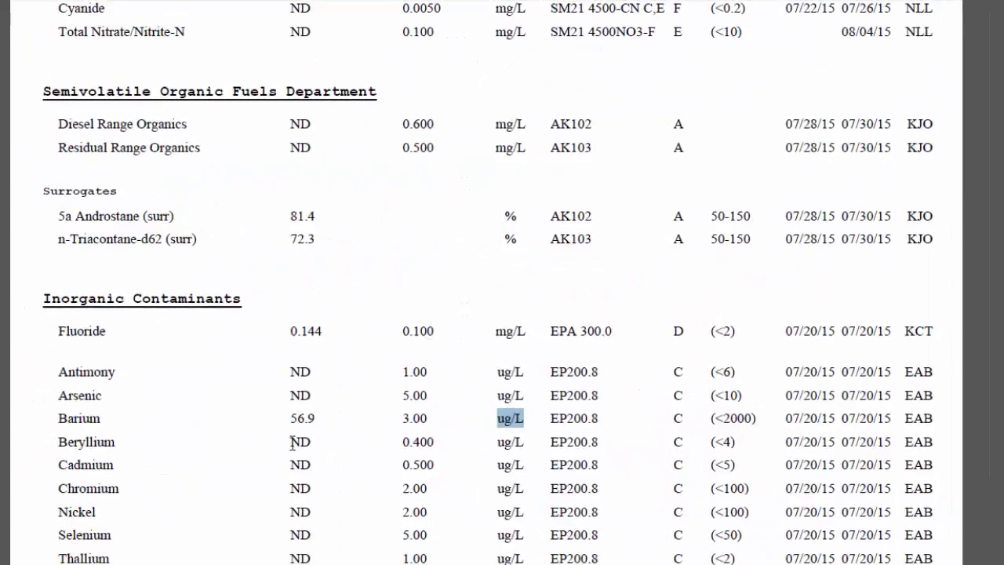
# Scroll the lab report to the C2 Chistochina River page and highlight its Client Sample ID.
pyautogui.scroll(-6, 293, 440)
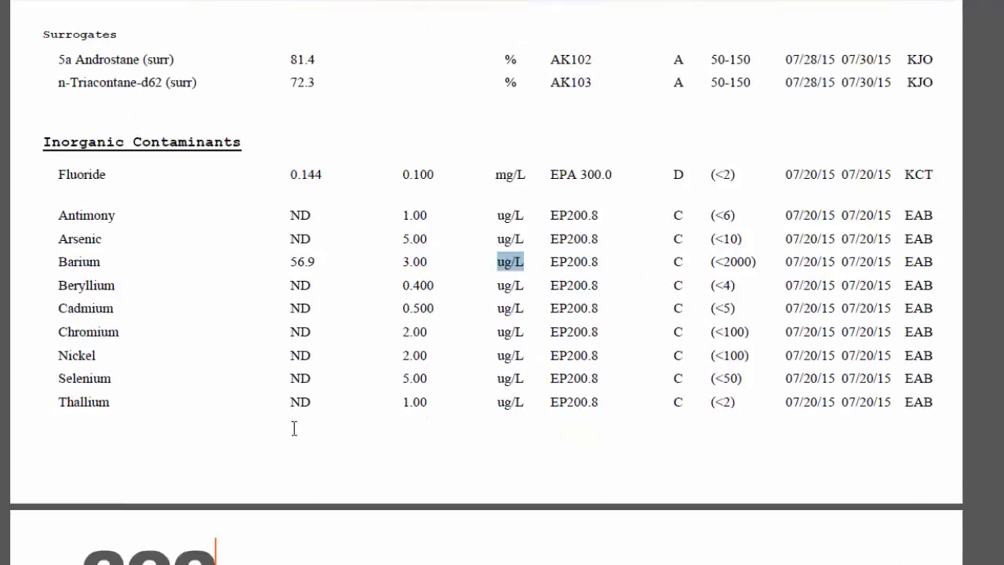
pyautogui.scroll(-8, 294, 235)
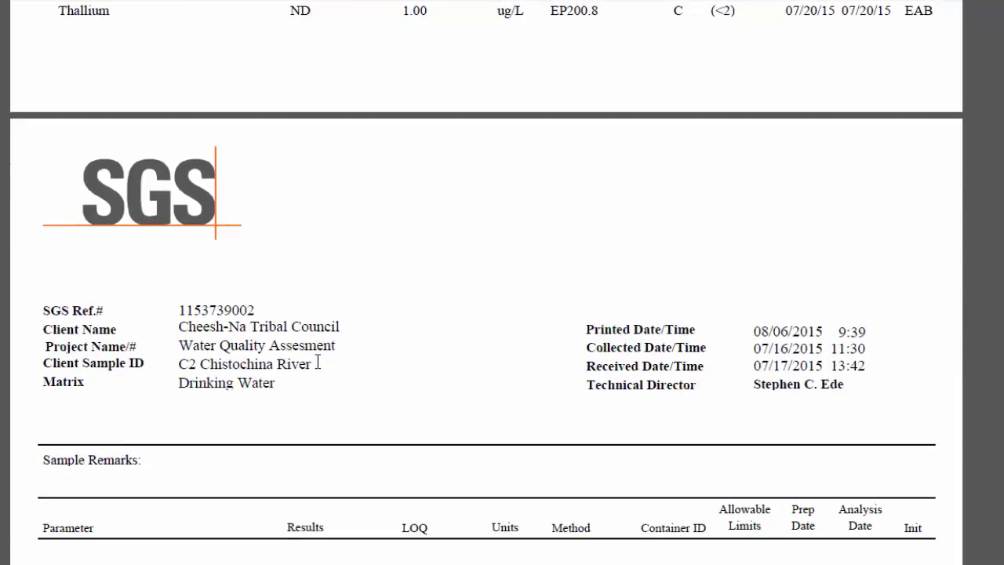
pyautogui.scroll(-5, 317, 362)
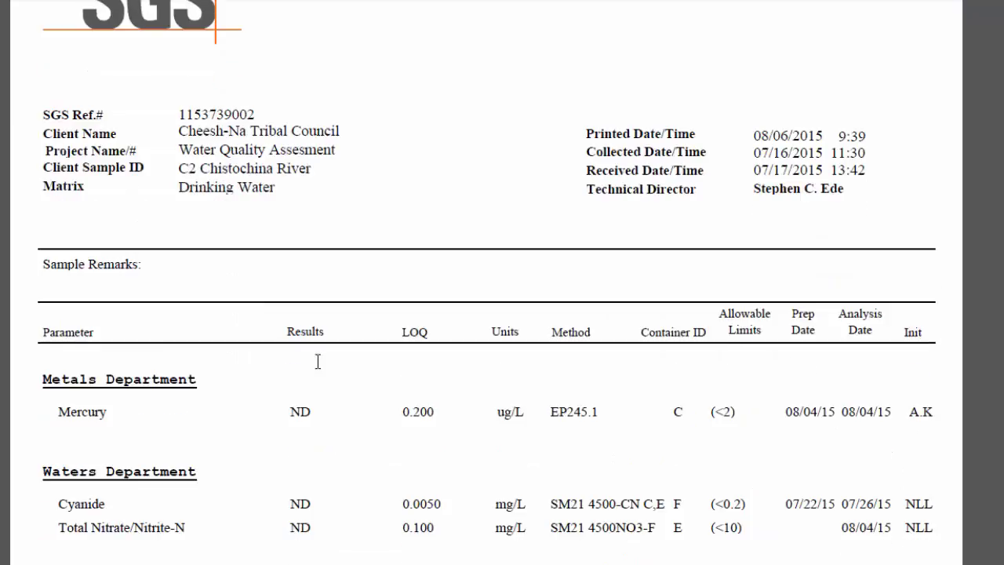
pyautogui.scroll(-2, 309, 426)
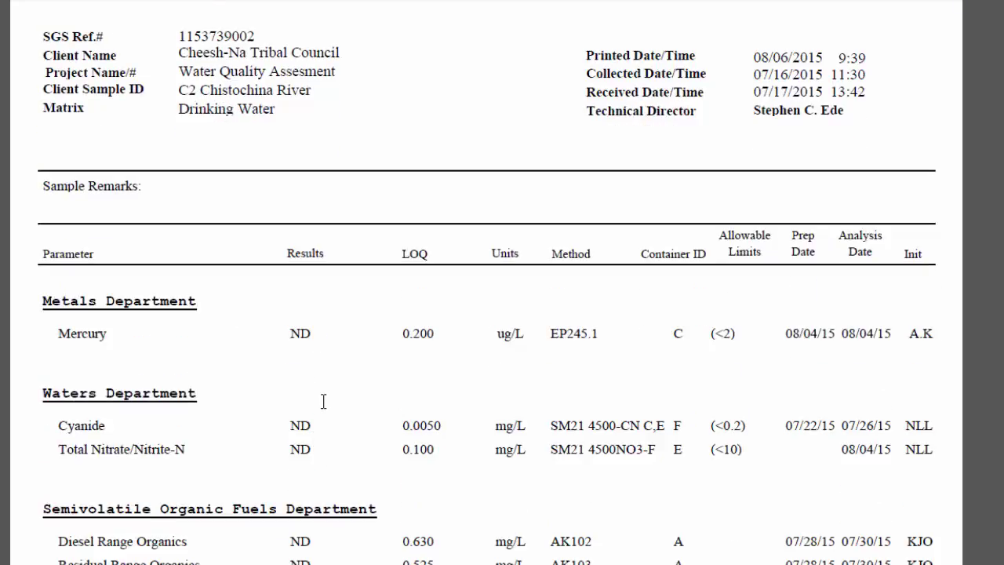
pyautogui.scroll(-1, 323, 402)
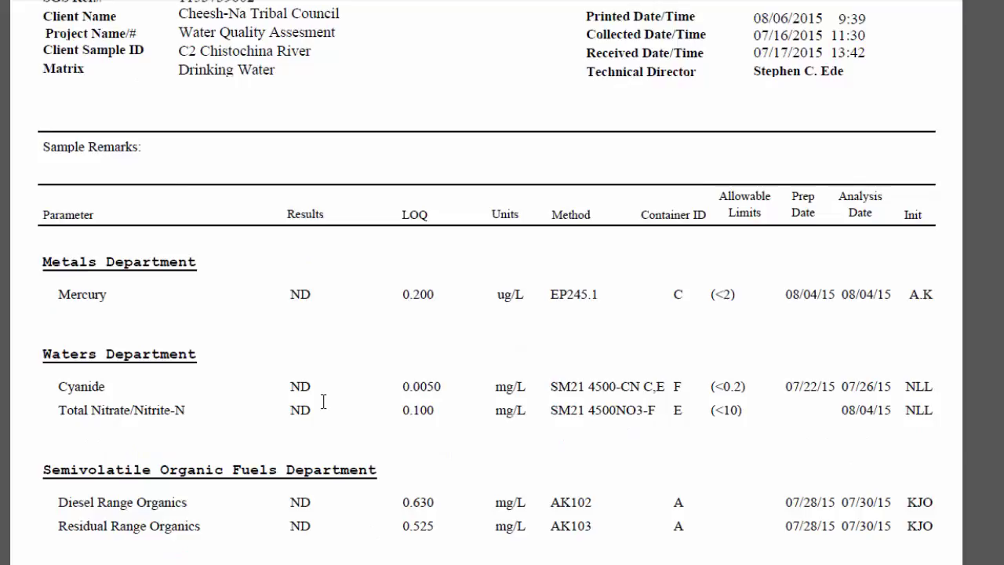
pyautogui.scroll(-4, 323, 402)
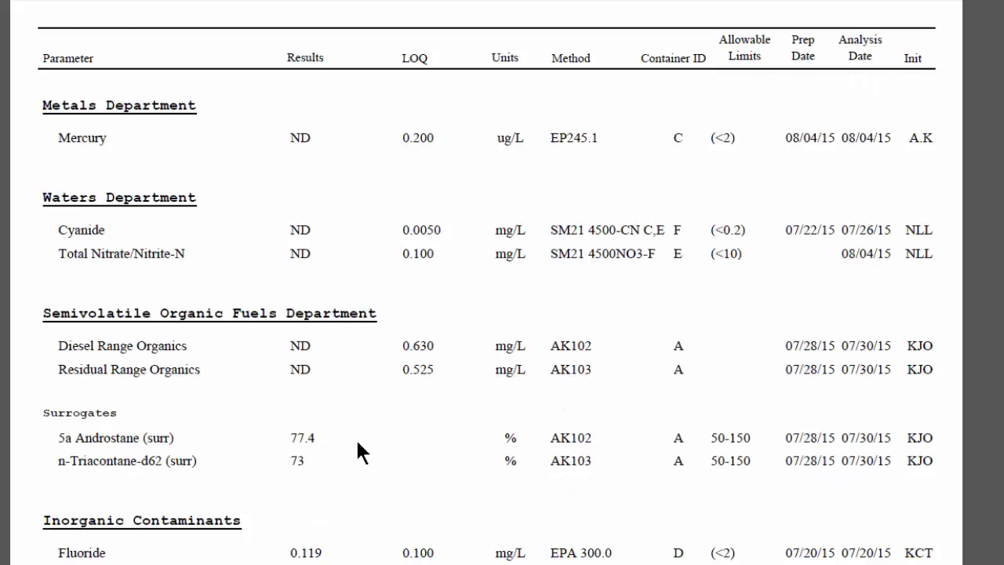
pyautogui.scroll(-4, 355, 437)
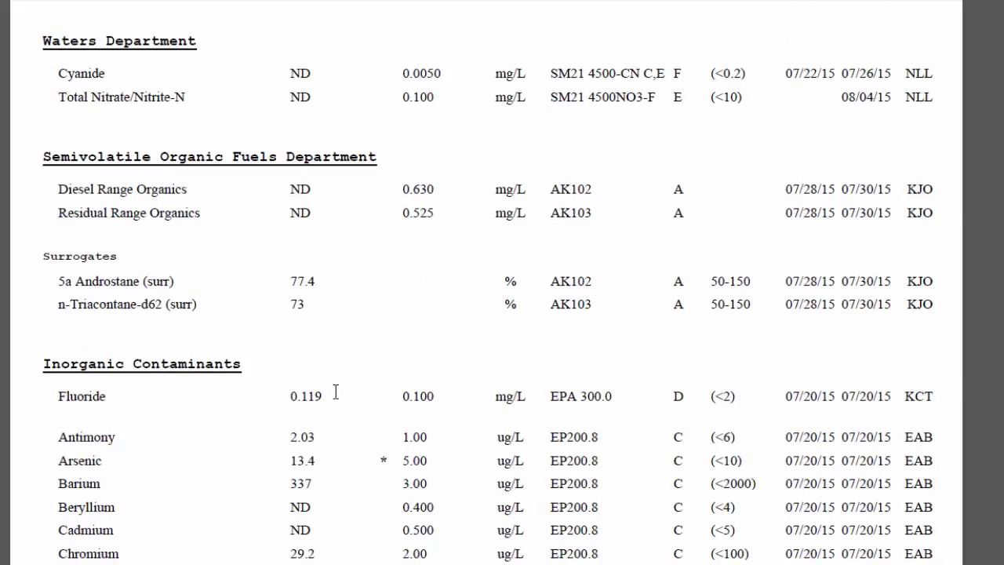
pyautogui.scroll(9, 335, 391)
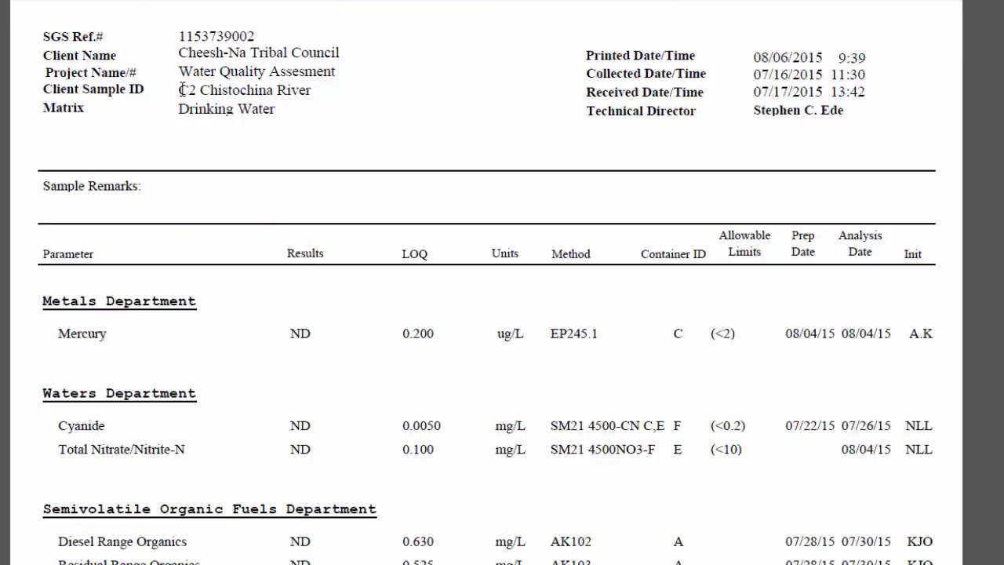
pyautogui.moveTo(179, 91); pyautogui.dragTo(312, 91)
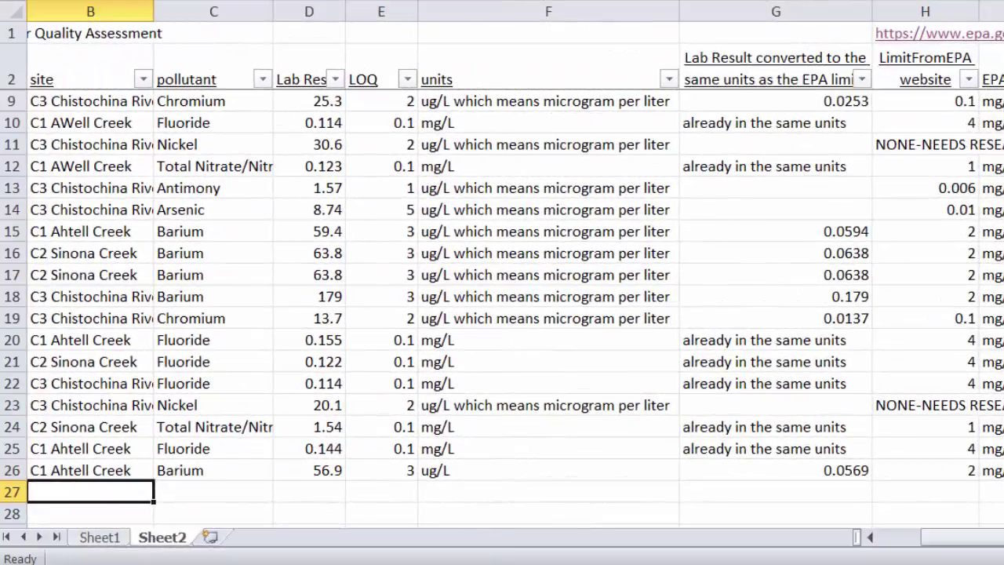
# Paste the C2 Chistochina River sample ID into B27 and Fluoride into C27.
pyautogui.write('C2 Chistochina River')
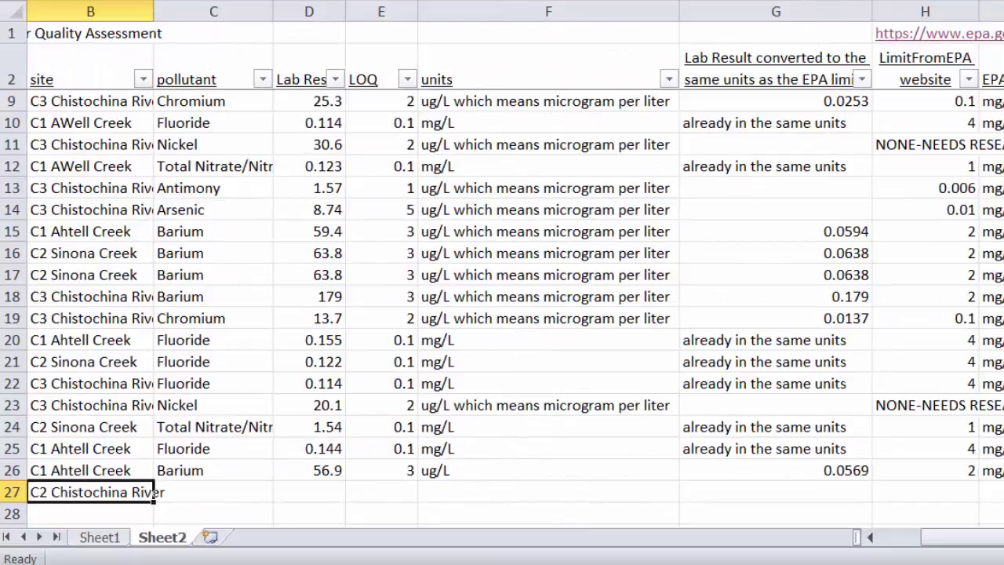
pyautogui.click(213, 486)
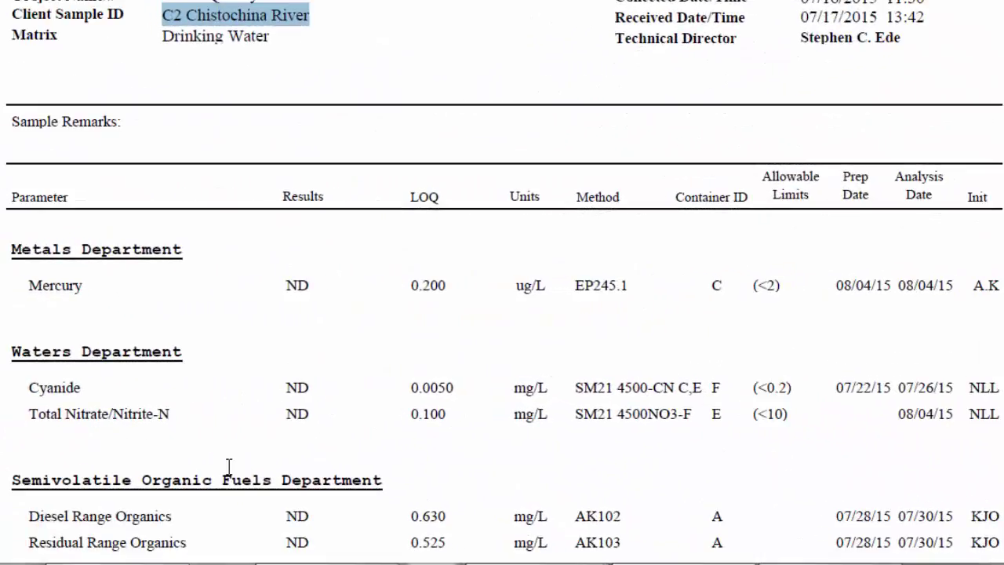
pyautogui.scroll(-5, 228, 466)
pyautogui.doubleClick(56, 400)
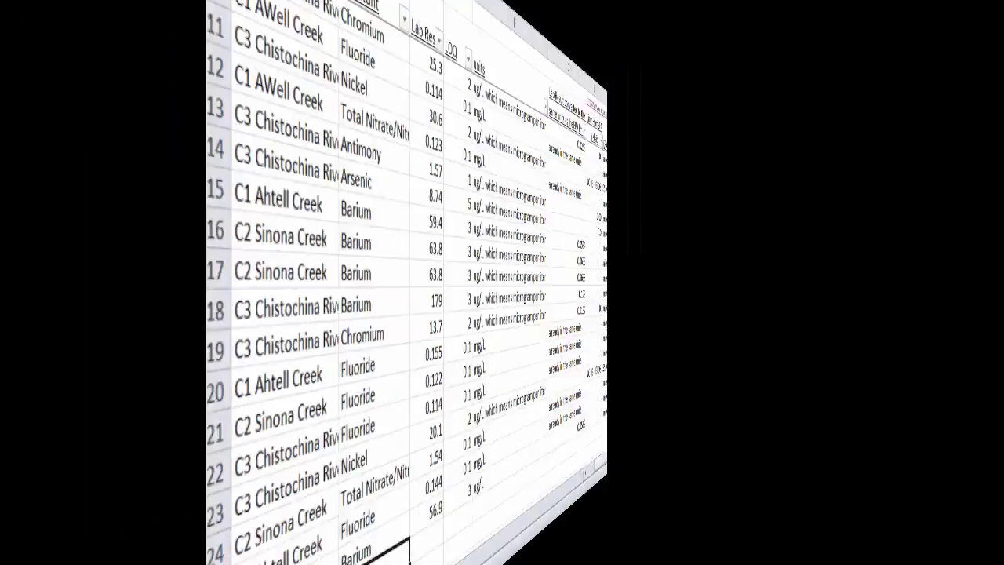
pyautogui.write('Fluoride')
# Copy Fluoride's lab result 0.119, LOQ 0.100 and units mg/L from the report into D27:F27.
pyautogui.click(328, 494)
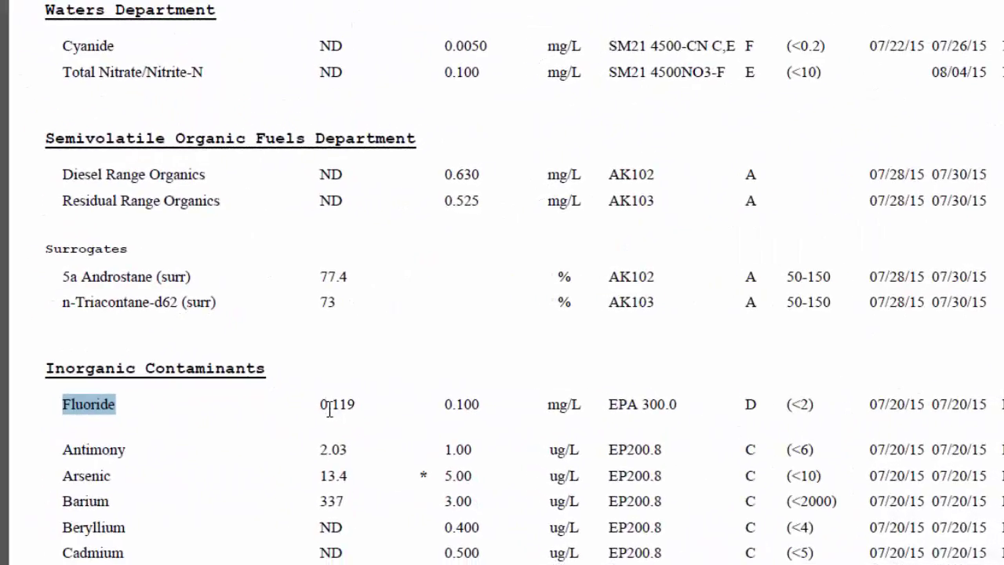
pyautogui.click(321, 404)
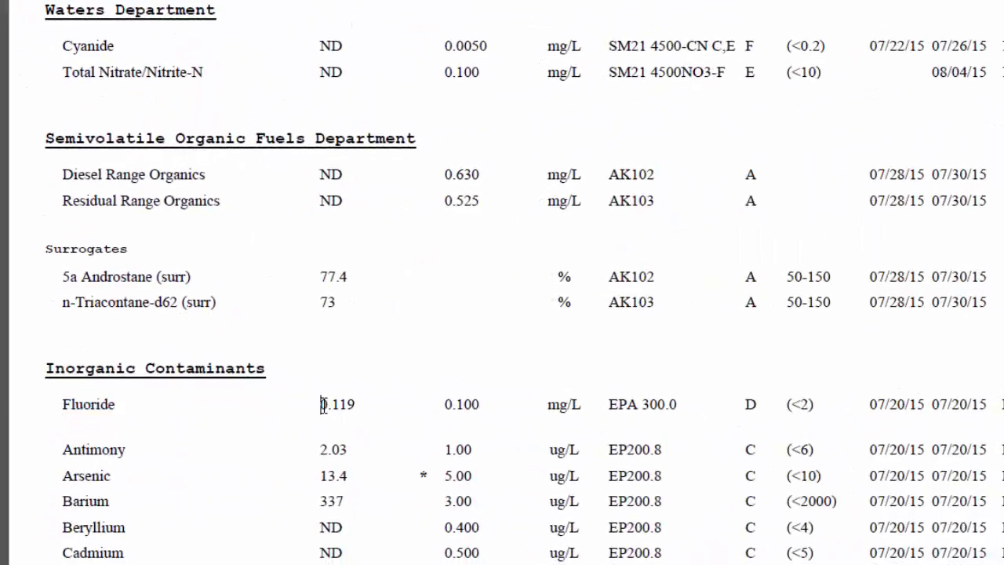
pyautogui.doubleClick(323, 404)
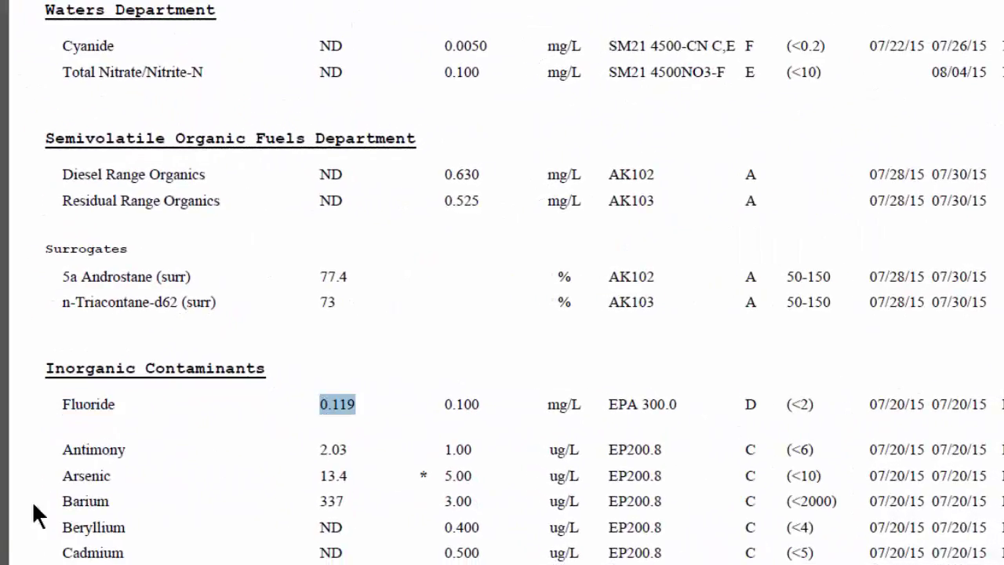
pyautogui.write('0.119')
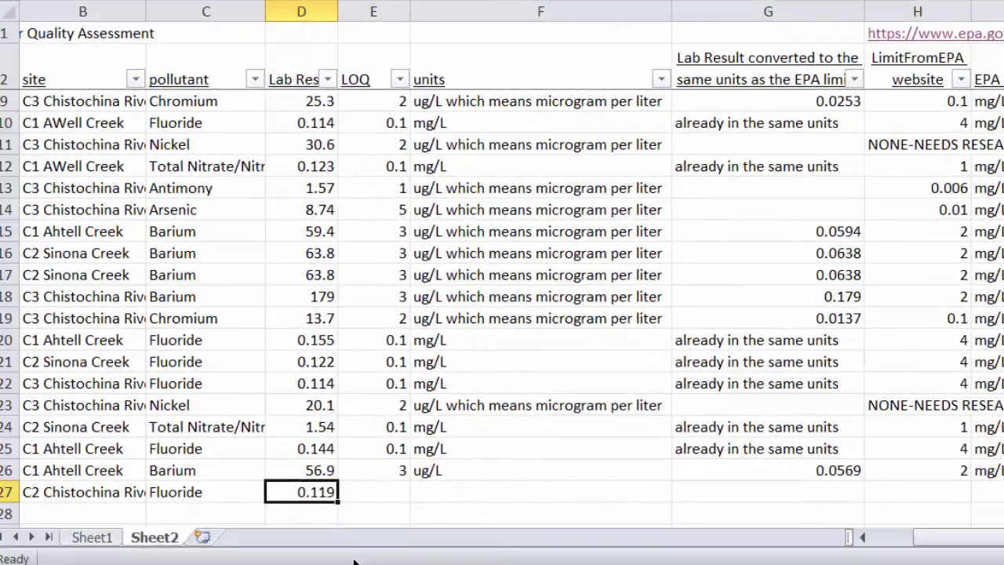
pyautogui.click(388, 491)
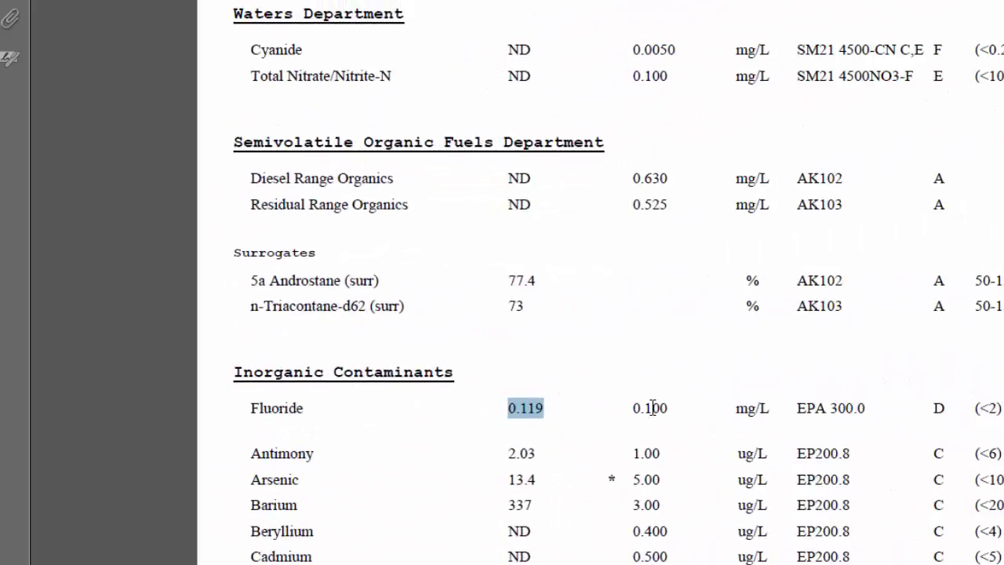
pyautogui.doubleClick(650, 408)
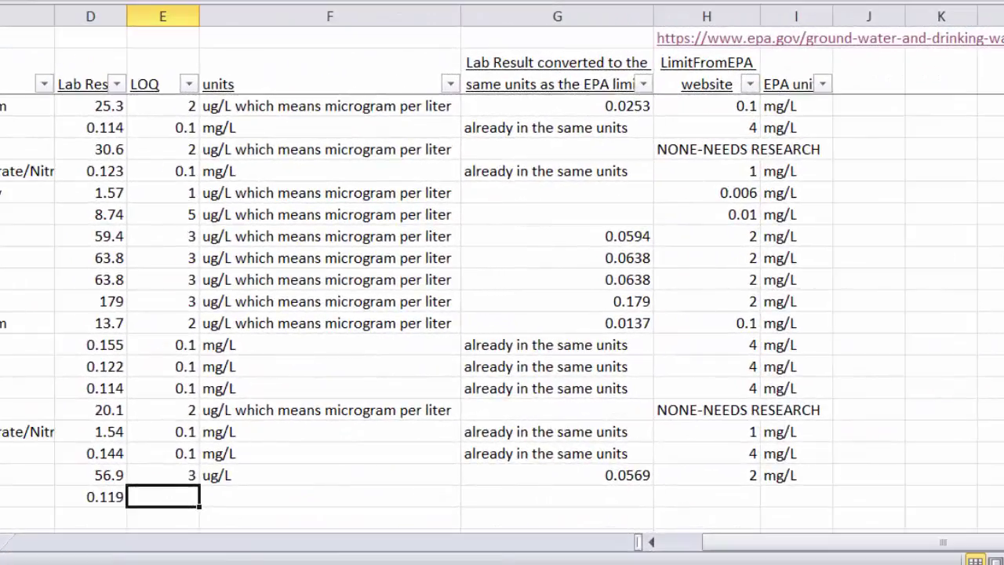
pyautogui.write('0.1')
pyautogui.click(245, 499)
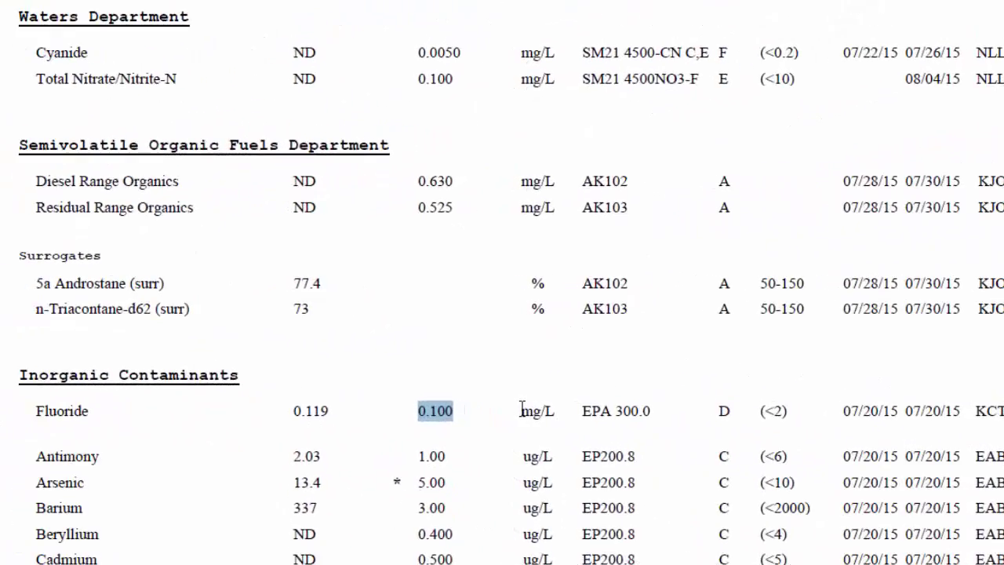
pyautogui.moveTo(521, 411); pyautogui.dragTo(553, 414)
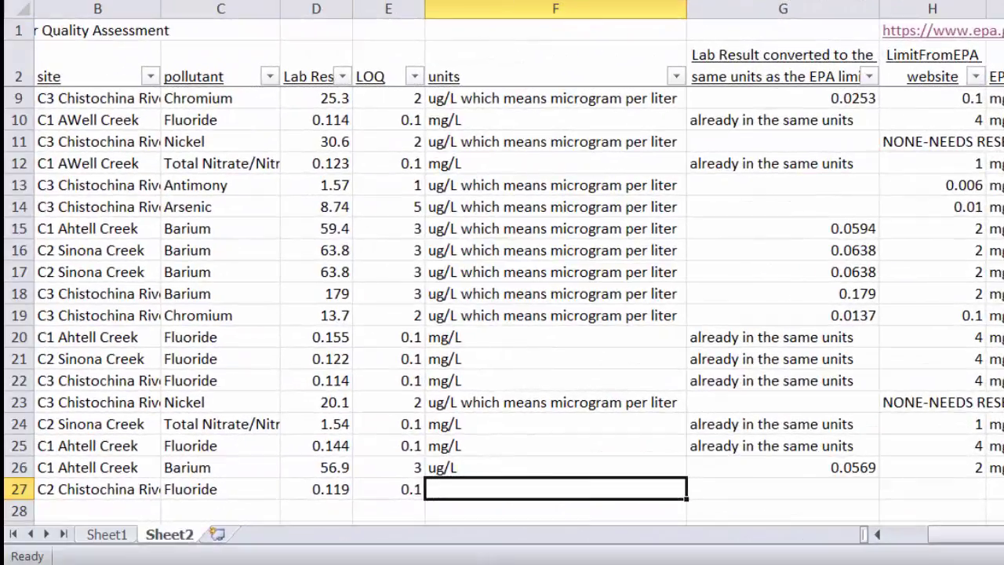
pyautogui.write('mg/L')
pyautogui.click(755, 488)
pyautogui.moveTo(942, 537); pyautogui.dragTo(903, 533)
# Copy the 8/6/2015 date from A26 into A27, then select Antimony in the report.
pyautogui.scroll(-2, 204, 362)
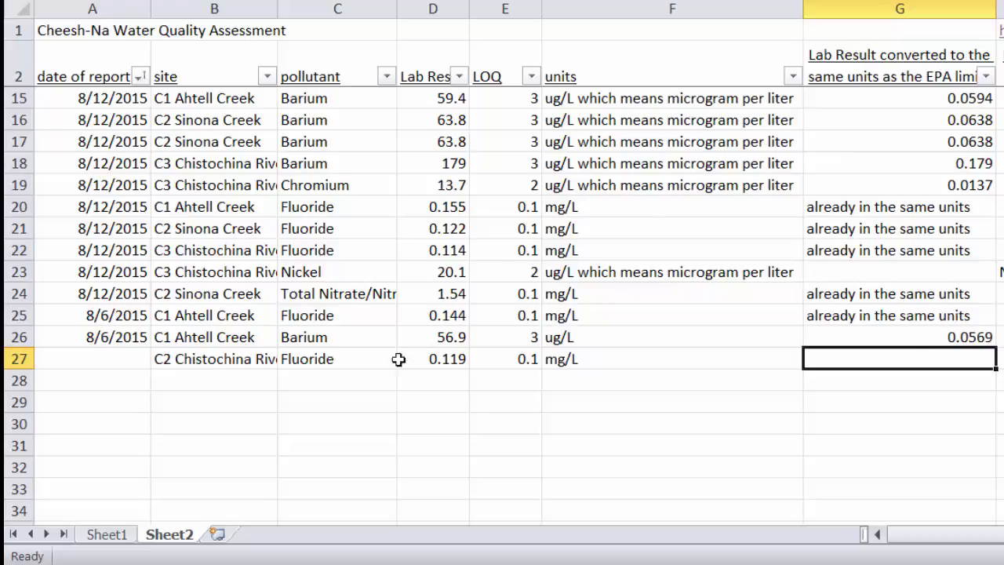
pyautogui.click(116, 354)
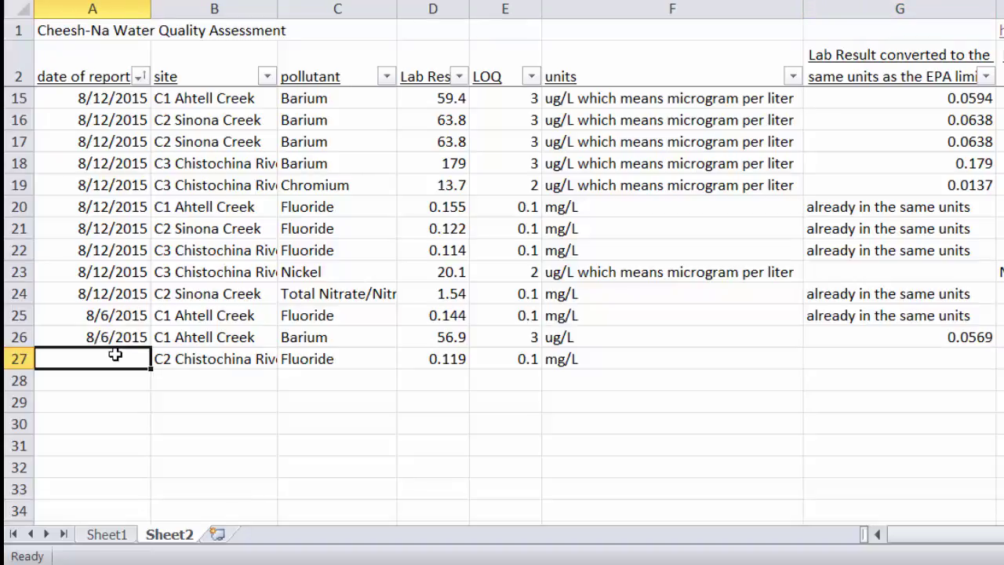
pyautogui.click(114, 339)
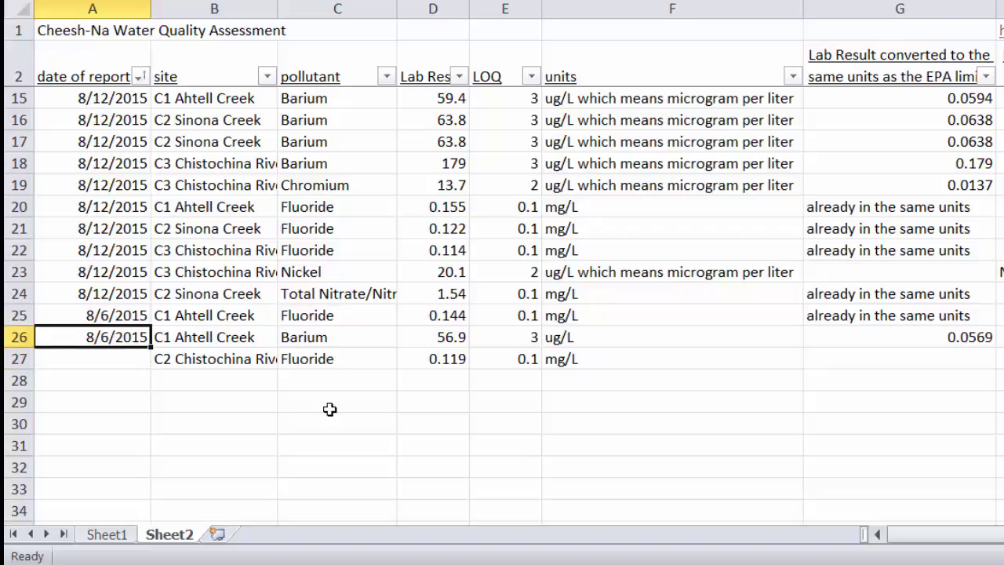
pyautogui.hotkey('ctrl', 'c')
pyautogui.click(115, 357)
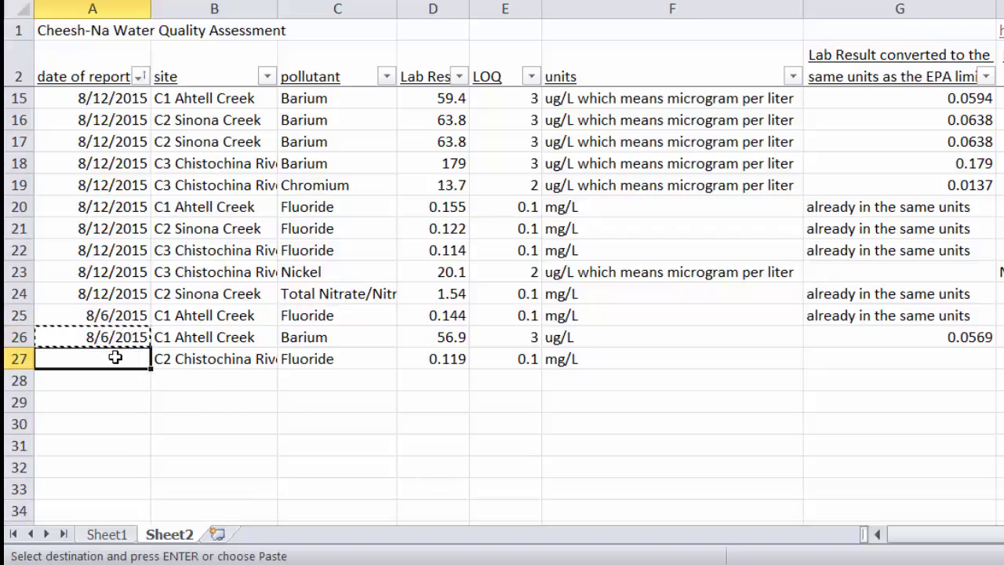
pyautogui.hotkey('ctrl', 'v')
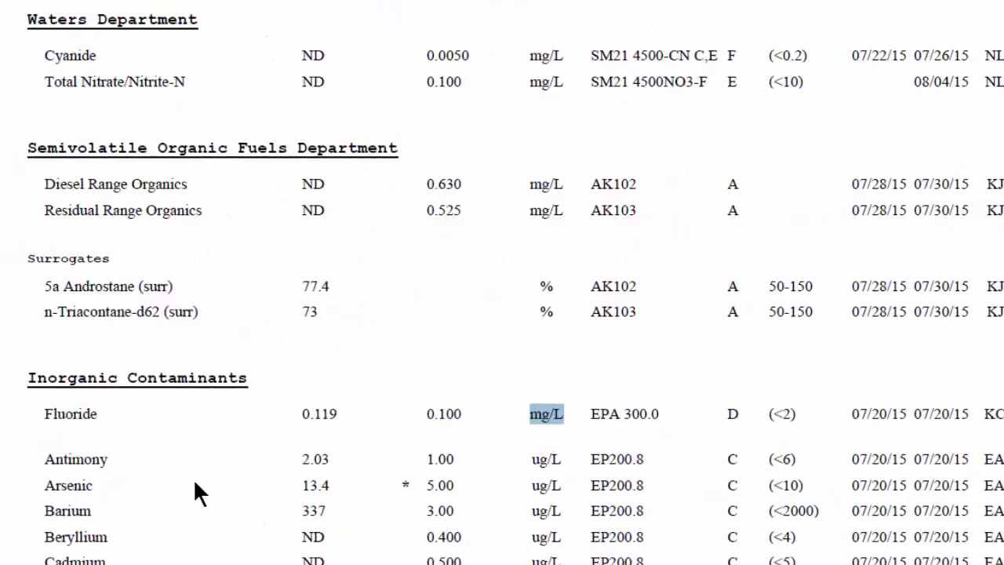
pyautogui.scroll(-1, 191, 479)
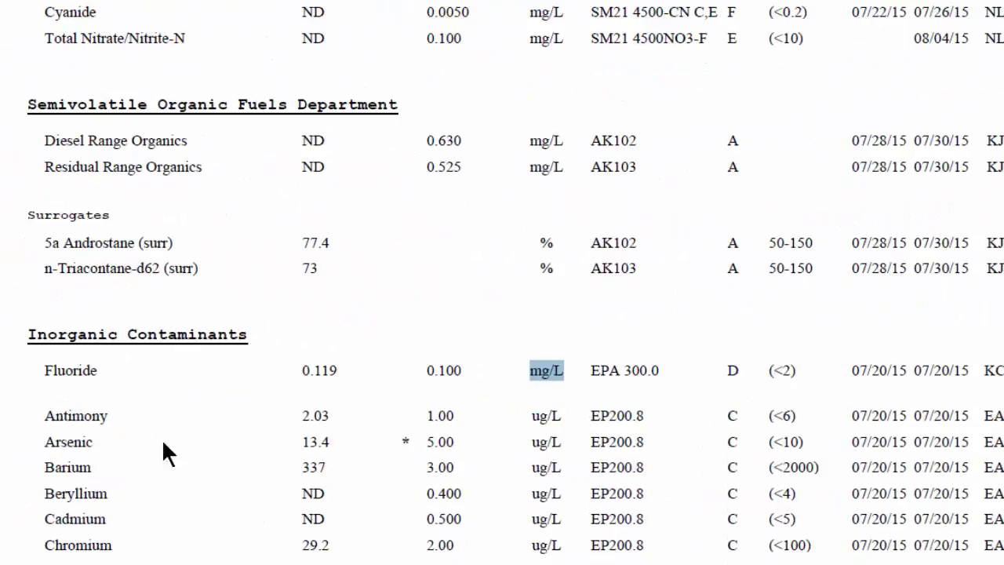
pyautogui.doubleClick(56, 415)
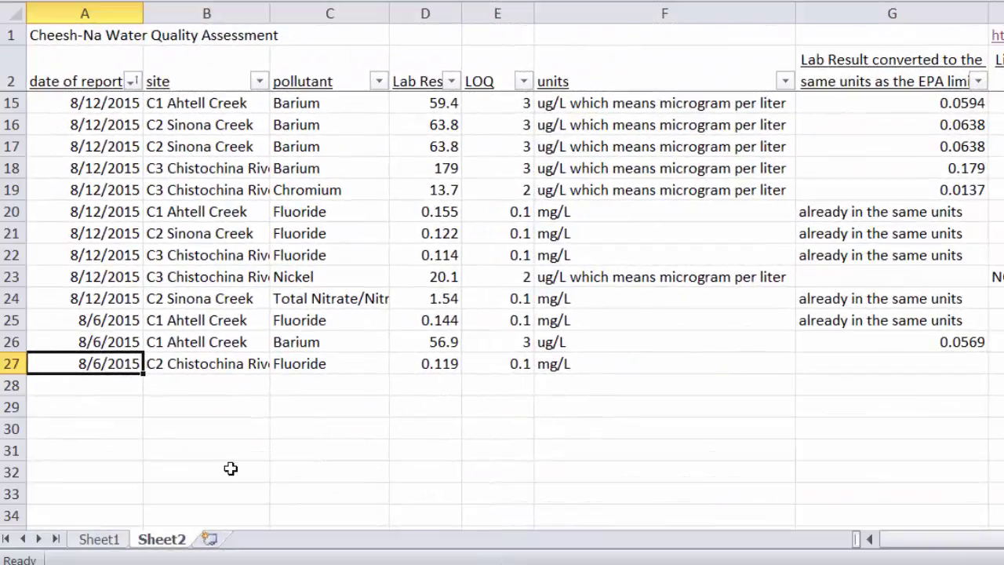
# Put Antimony in C28 and copy the 8/6/2015 date and C2 Chistochina River site into A28:B28.
pyautogui.click(294, 382)
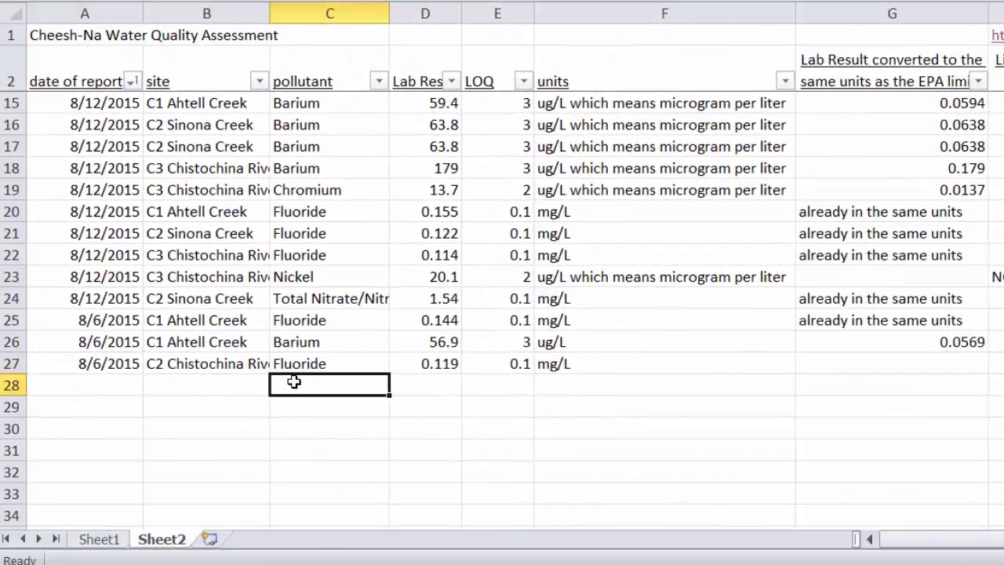
pyautogui.hotkey('ctrl', 'v')
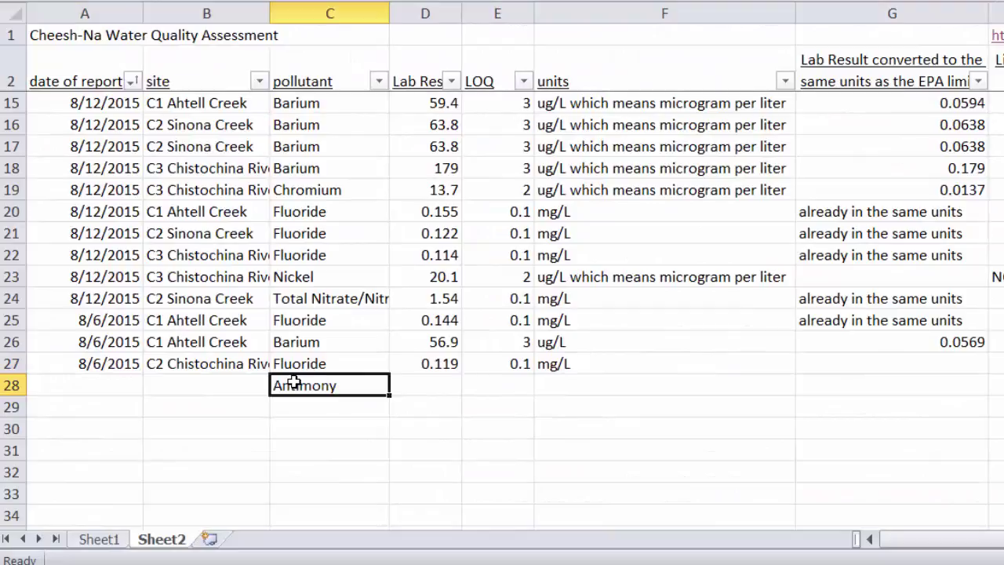
pyautogui.click(205, 365)
pyautogui.moveTo(117, 364); pyautogui.dragTo(168, 368)
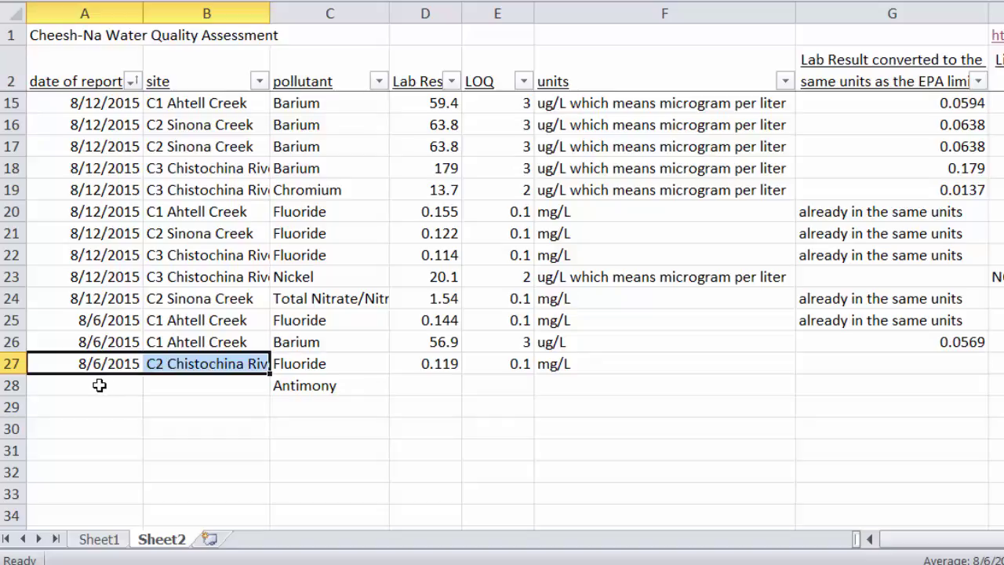
pyautogui.hotkey('ctrl', 'c')
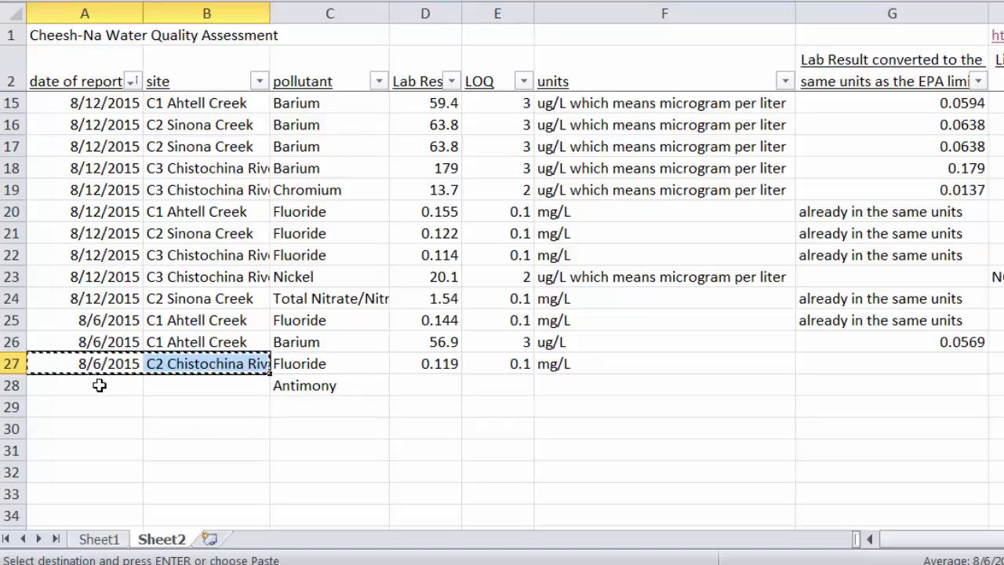
pyautogui.click(98, 385)
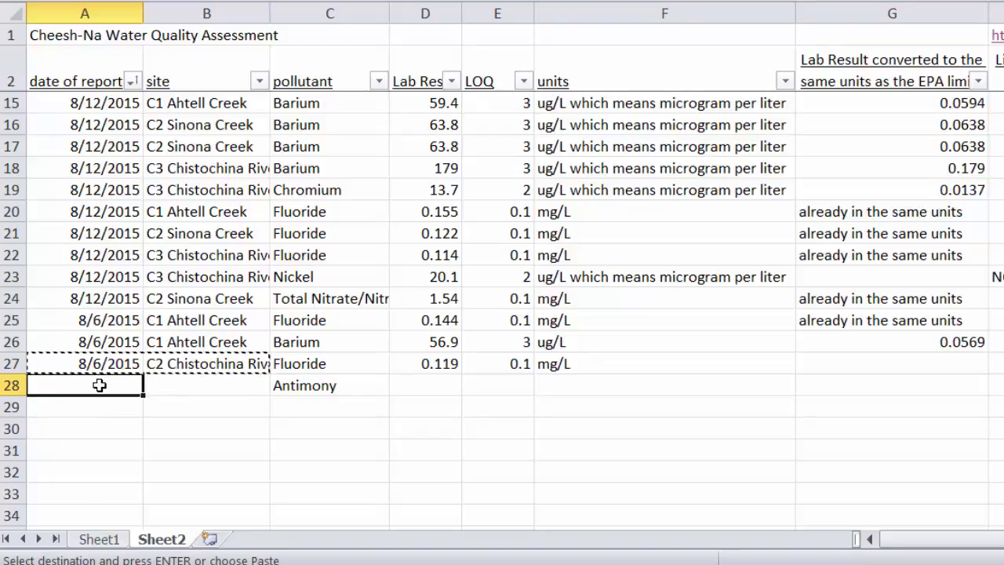
pyautogui.hotkey('ctrl', 'v')
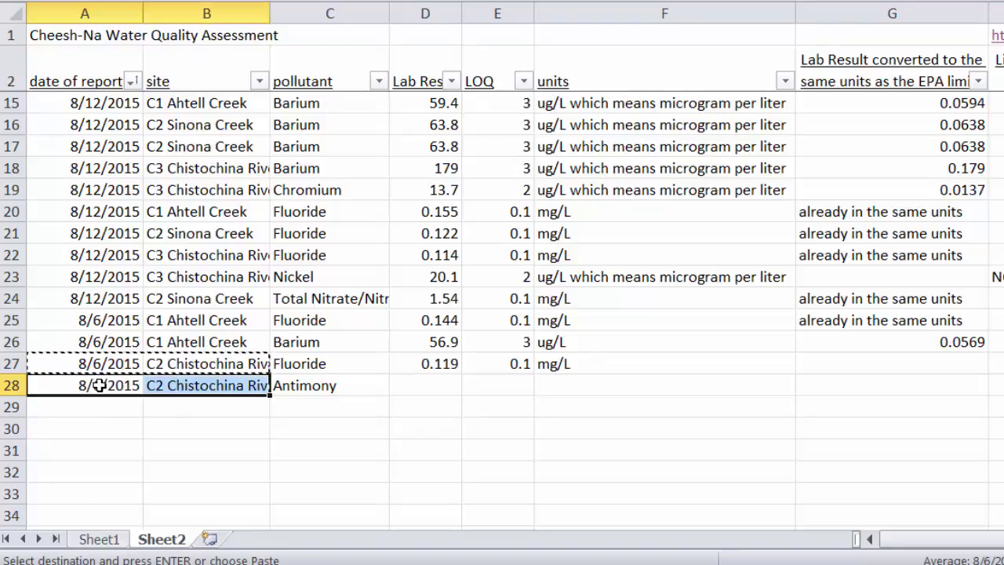
pyautogui.click(400, 386)
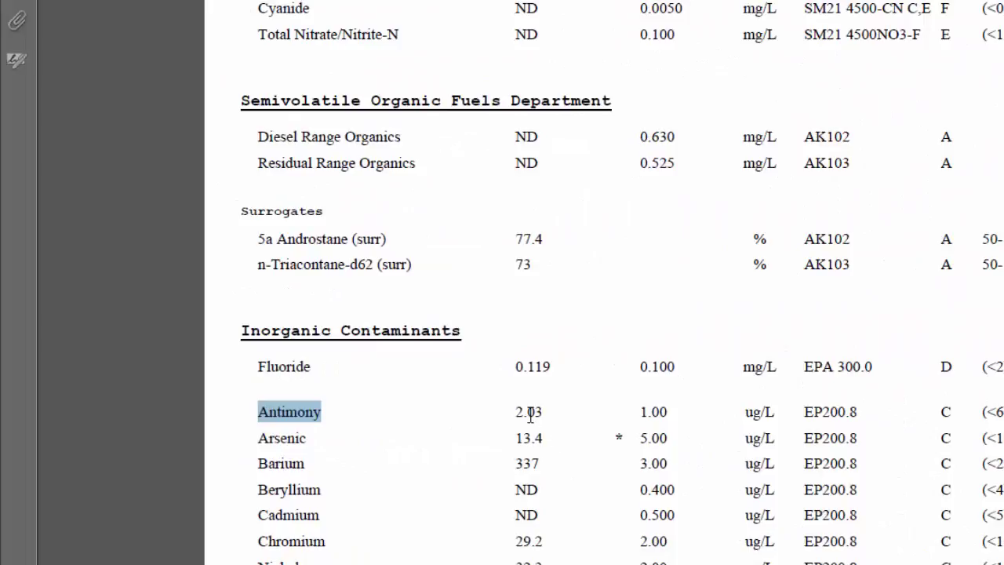
# Paste Antimony's lab result 2.03 into D28 and LOQ 1.00 into E28, then select its ug/L units.
pyautogui.doubleClick(530, 413)
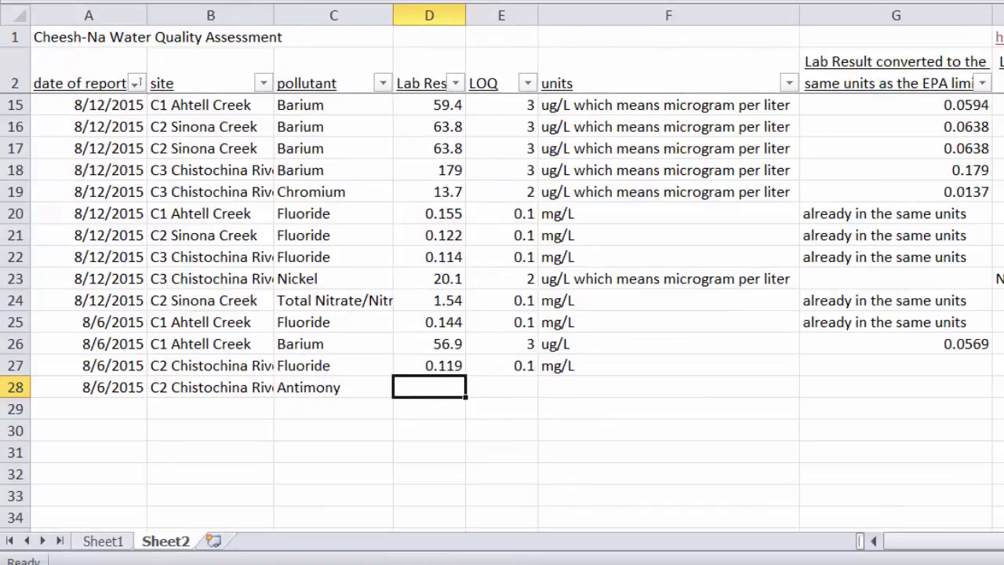
pyautogui.hotkey('ctrl', 'v')
pyautogui.click(499, 385)
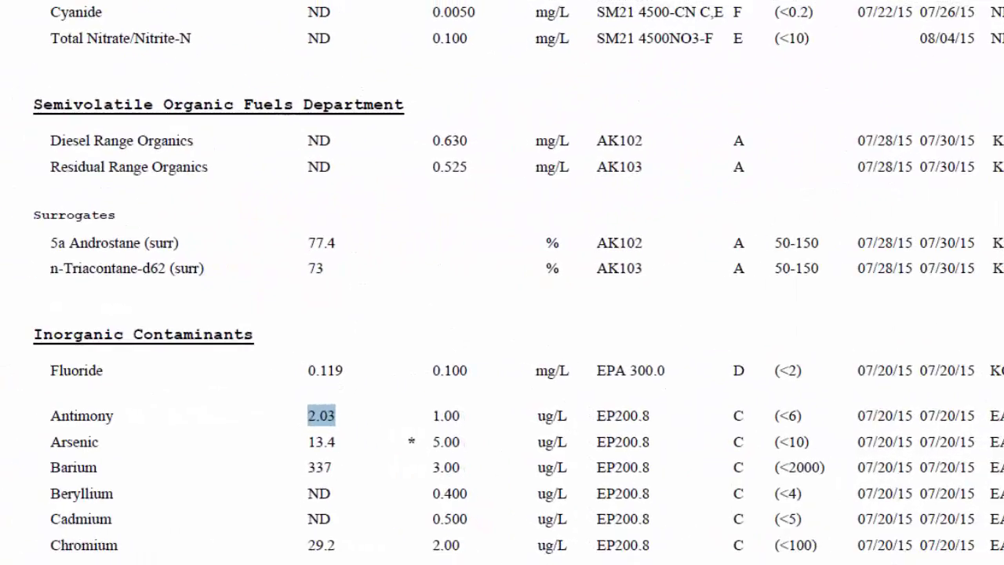
pyautogui.doubleClick(444, 416)
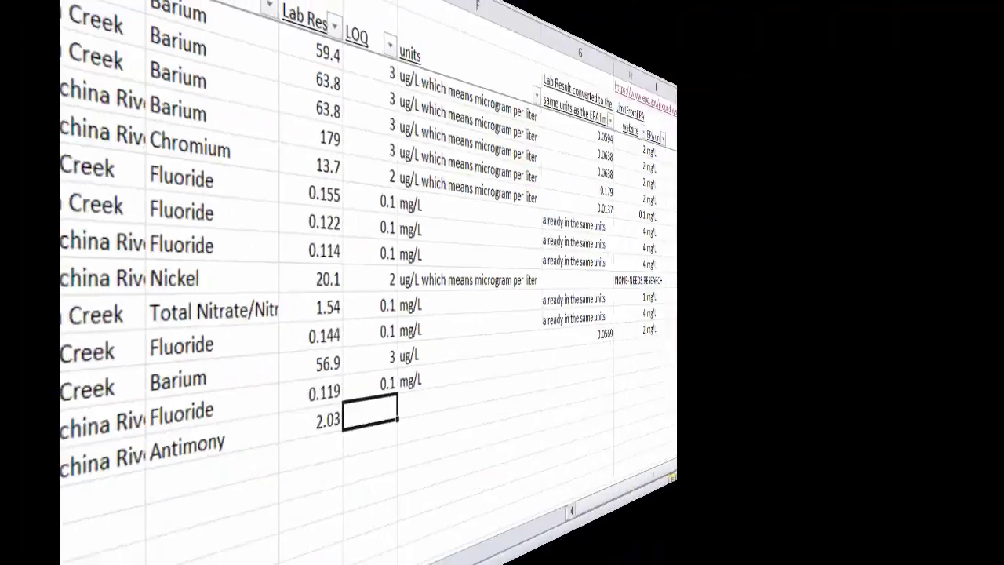
pyautogui.hotkey('ctrl', 'v')
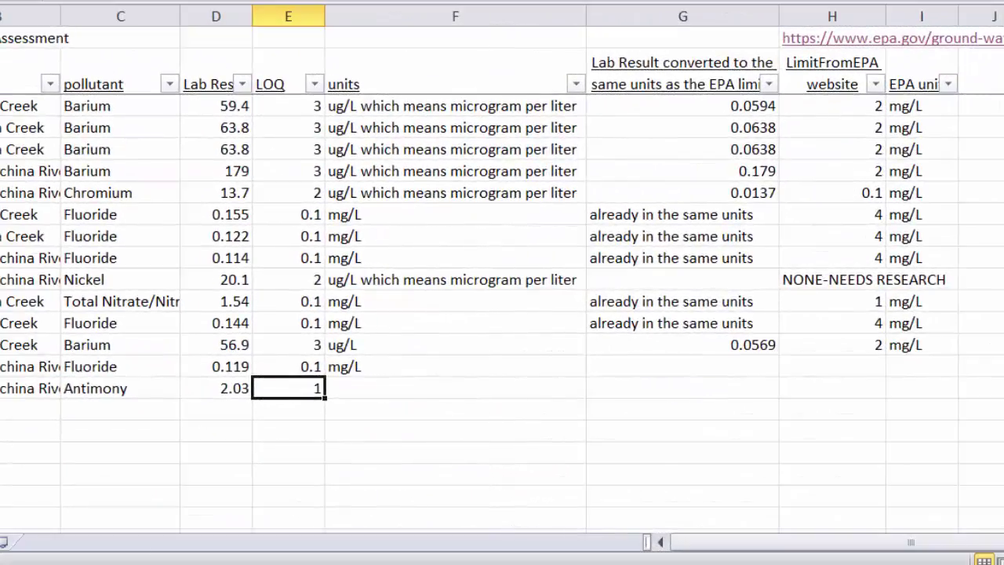
pyautogui.click(397, 388)
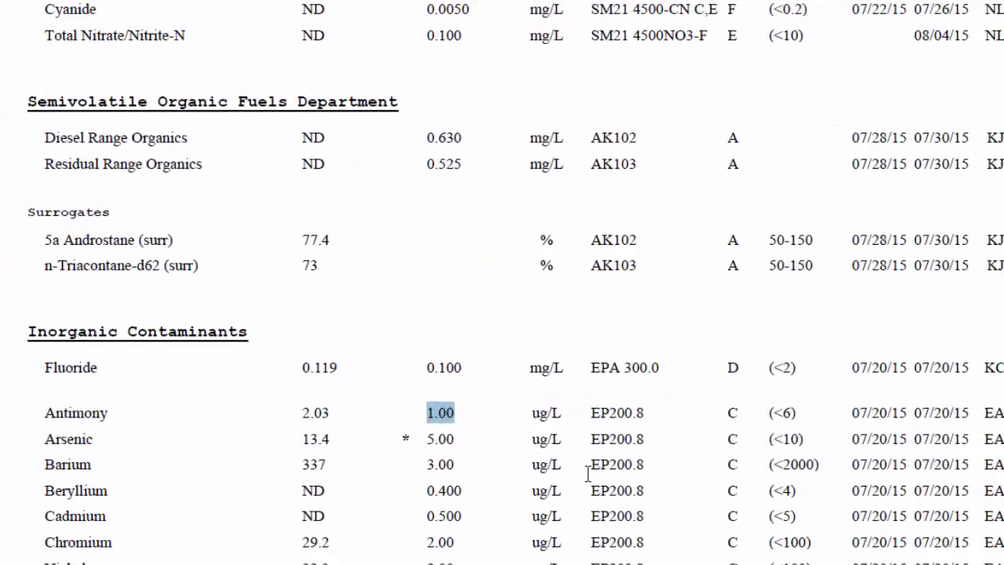
pyautogui.moveTo(531, 412); pyautogui.dragTo(562, 411)
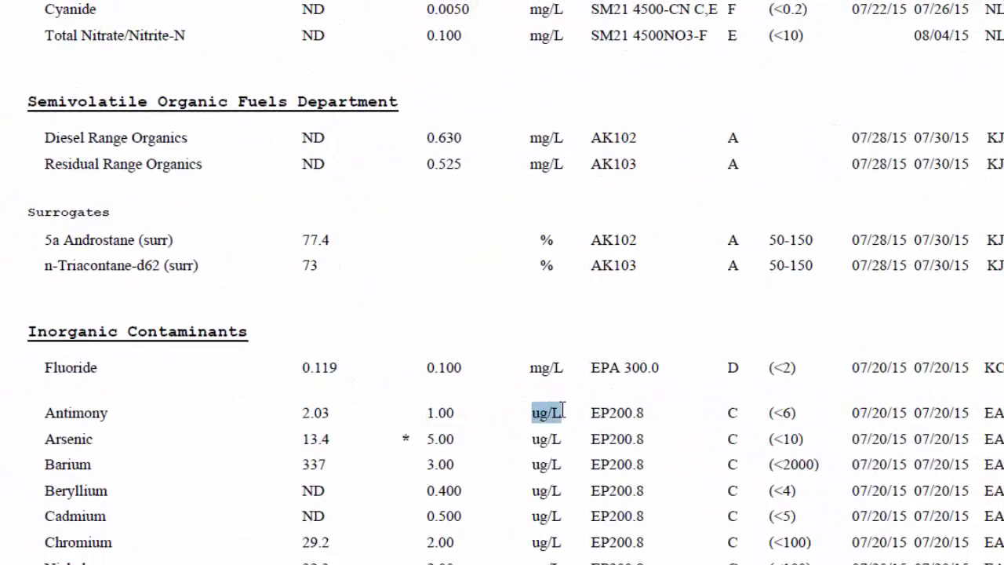